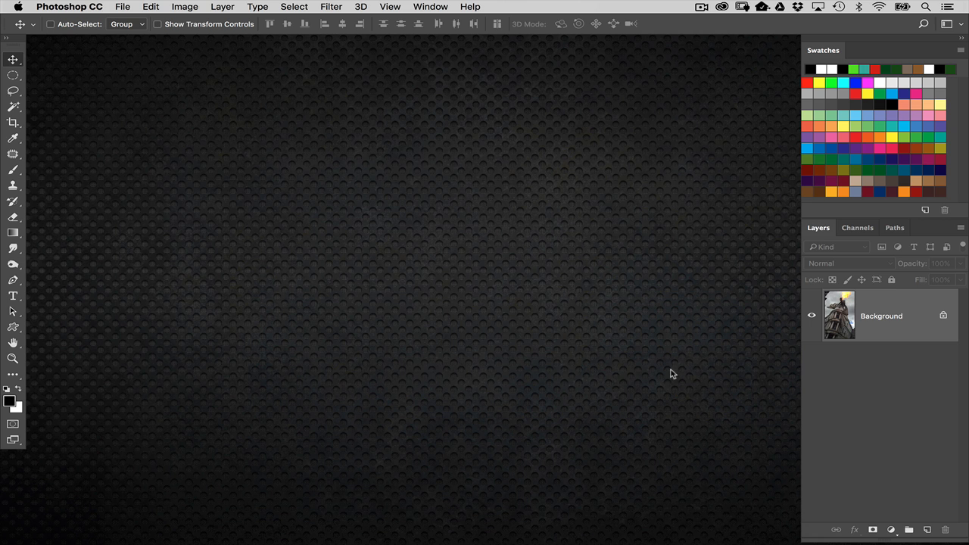
- Restore the minimized IMG_5633.PNG dragon photo and Oldparchment(1).jpeg, and arrange both document windows side by side
mouse_move(702, 542)
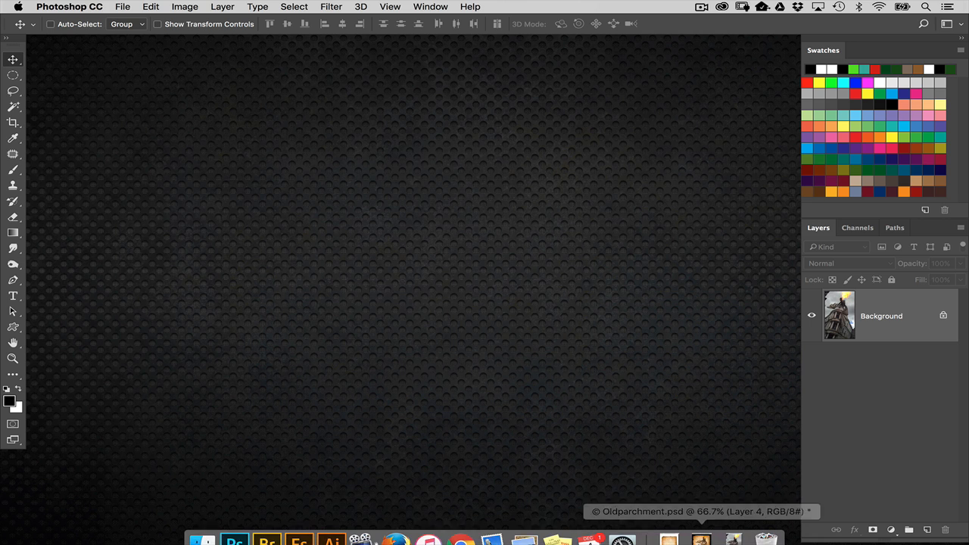
left_click(733, 528)
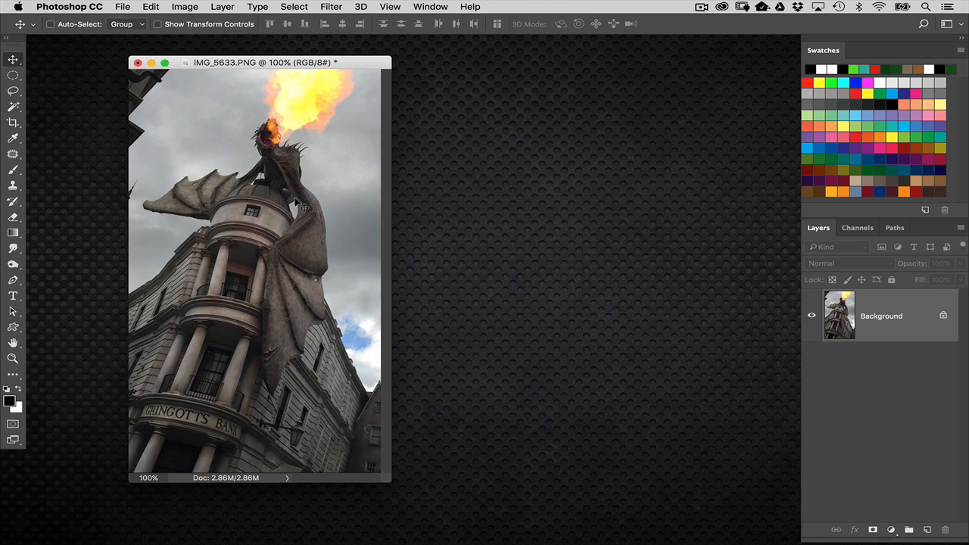
left_click_drag(374, 63, 385, 59)
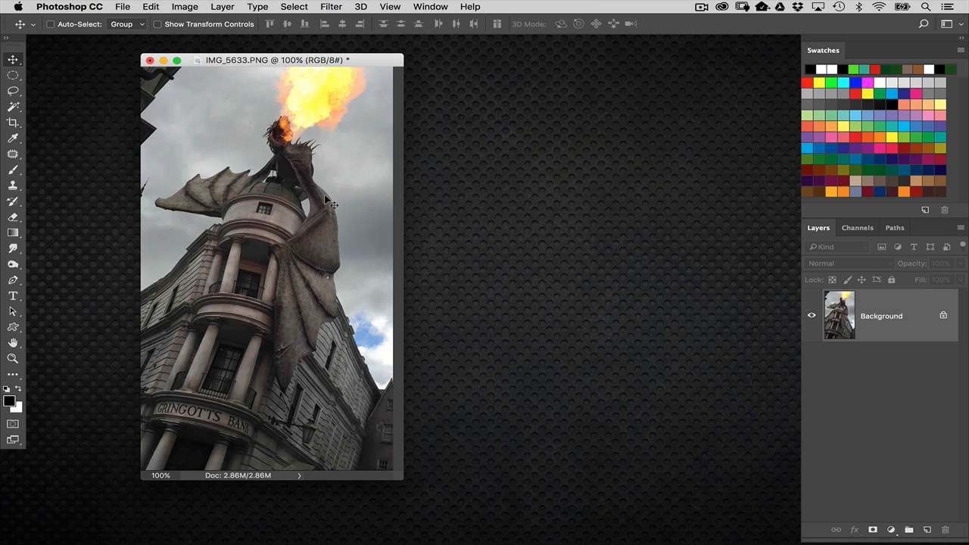
left_click_drag(377, 60, 384, 61)
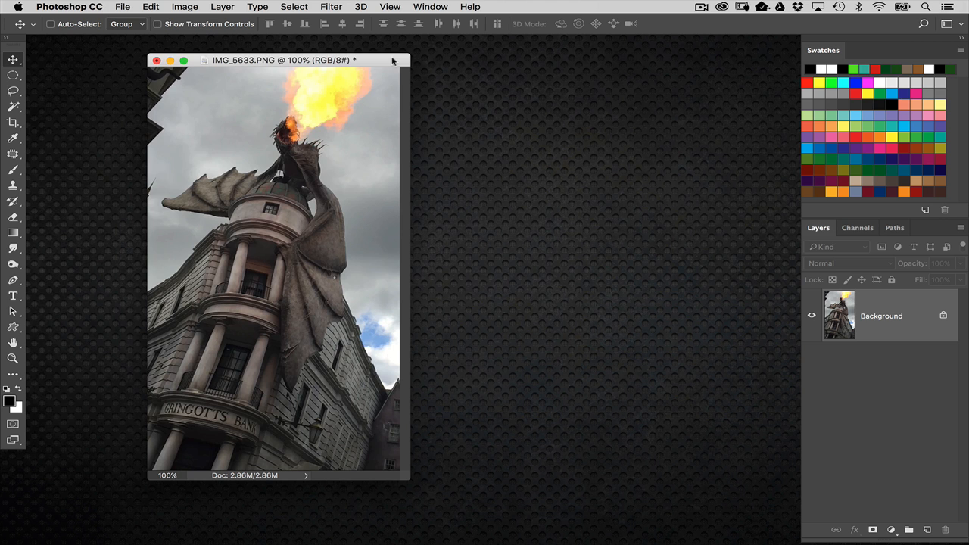
left_click_drag(392, 60, 631, 69)
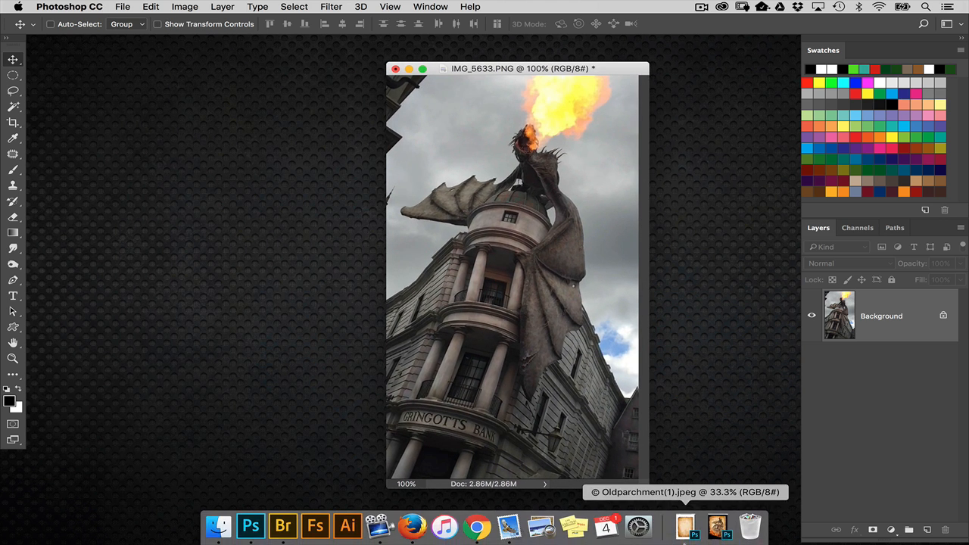
left_click(708, 528)
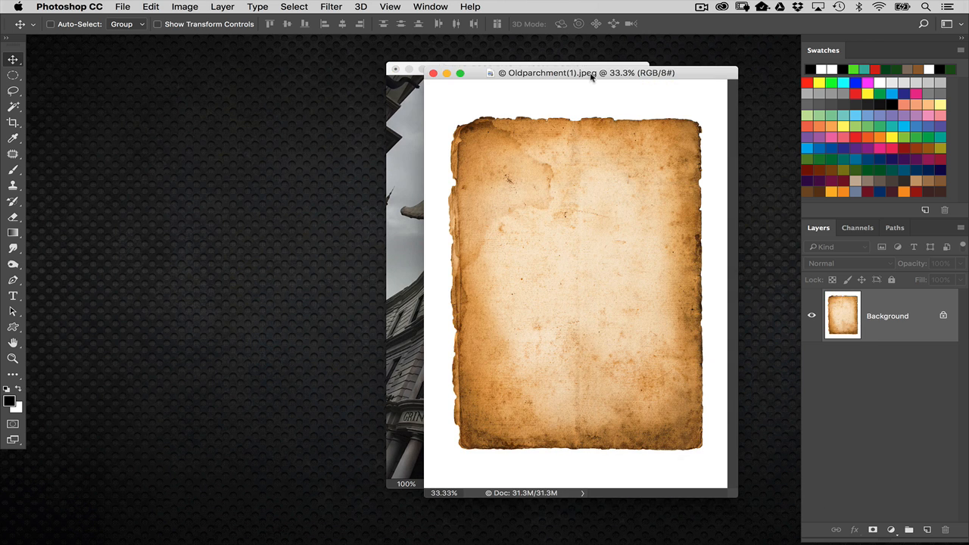
left_click_drag(591, 76, 233, 65)
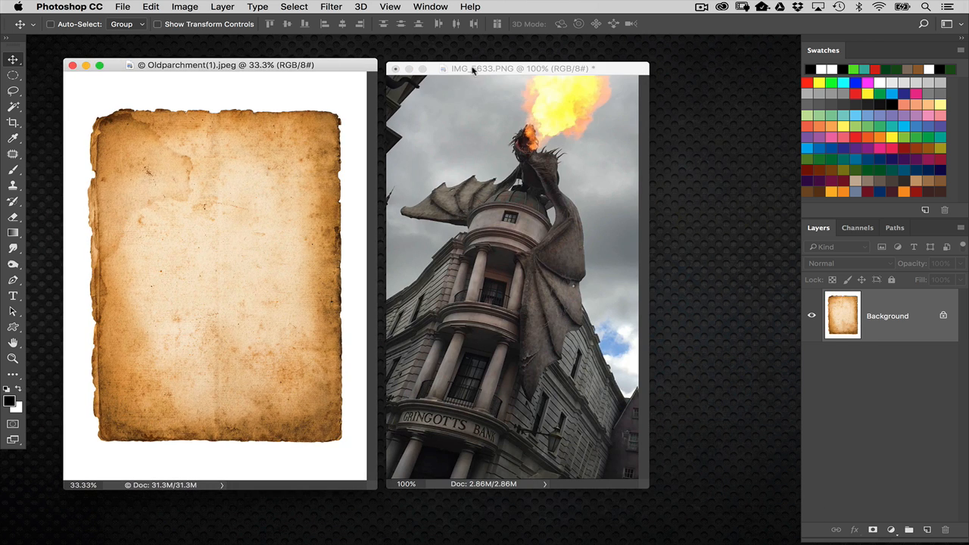
left_click_drag(473, 70, 568, 73)
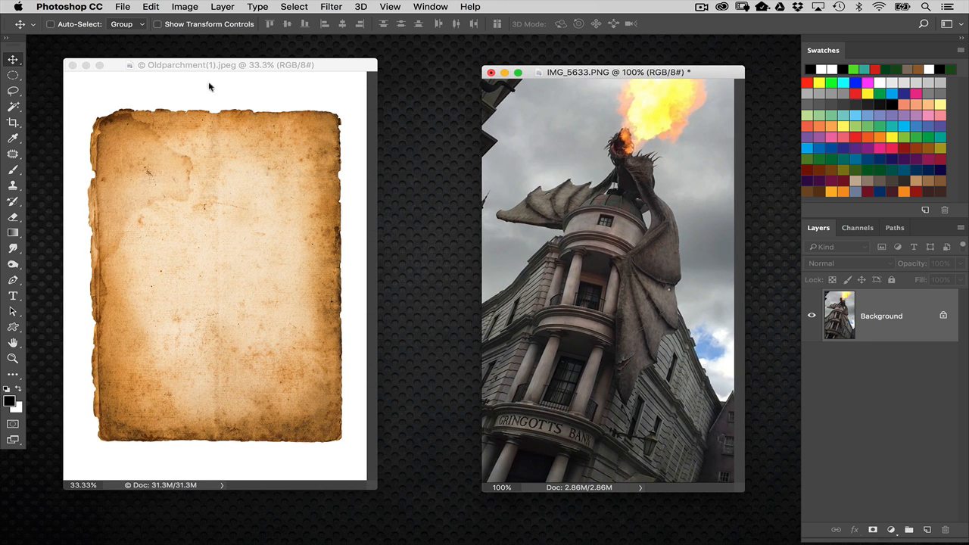
- Select the white area around the parchment with the Magic Wand and invert the selection to the parchment itself
left_click(13, 107)
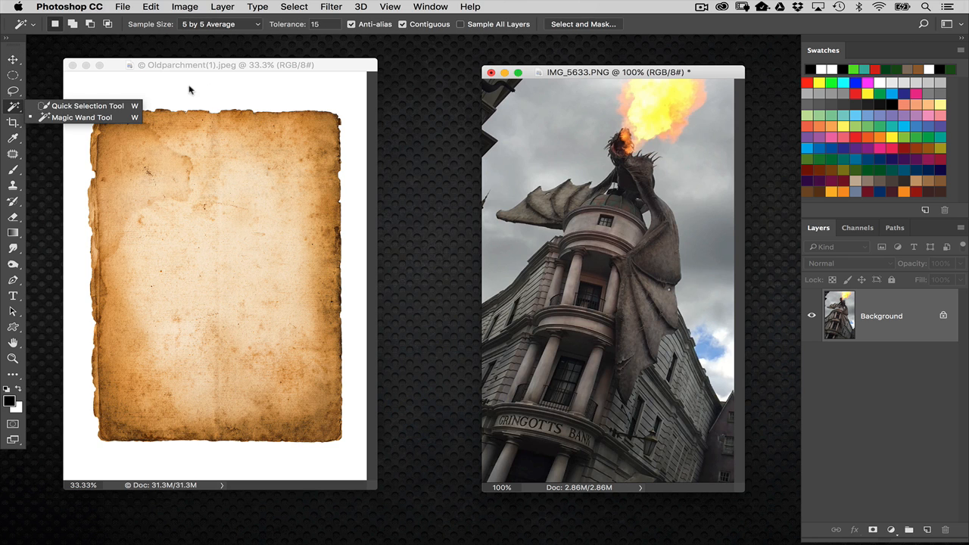
left_click(237, 67)
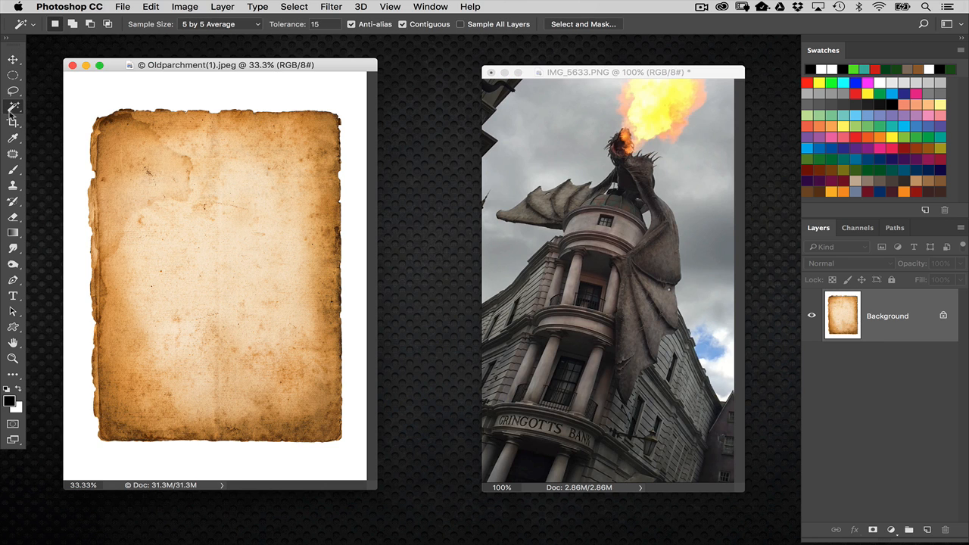
left_click(320, 109)
left_click(294, 7)
left_click(318, 57)
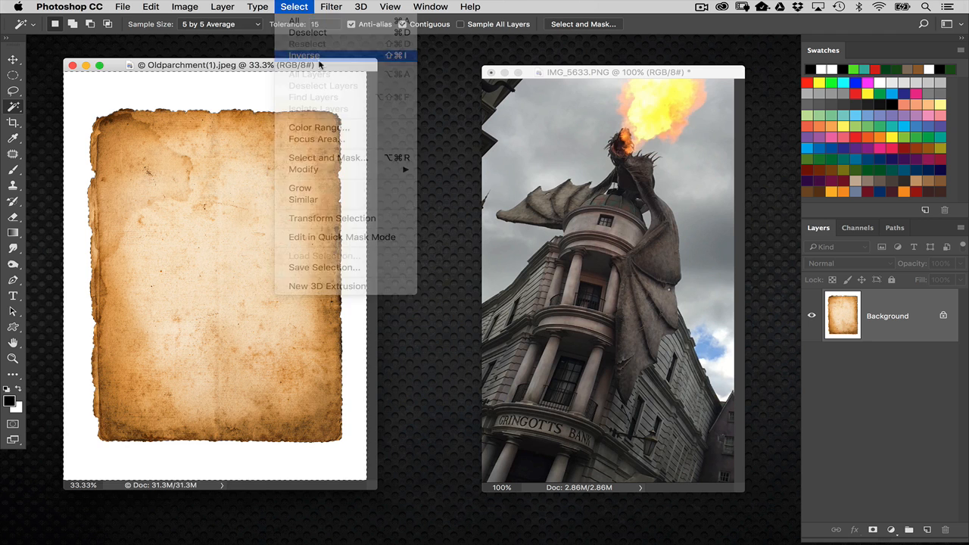
- Contract the parchment selection by 1 pixel
left_click(291, 6)
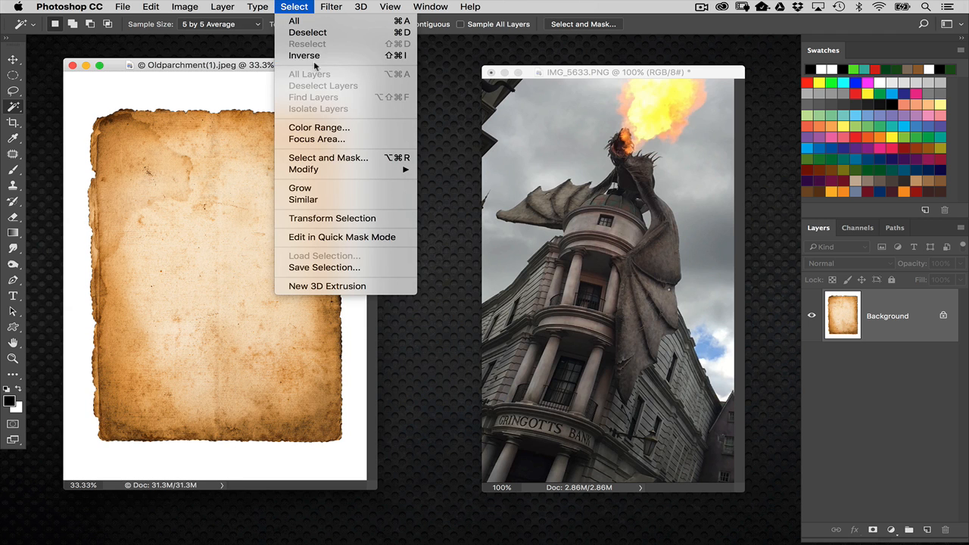
mouse_move(327, 170)
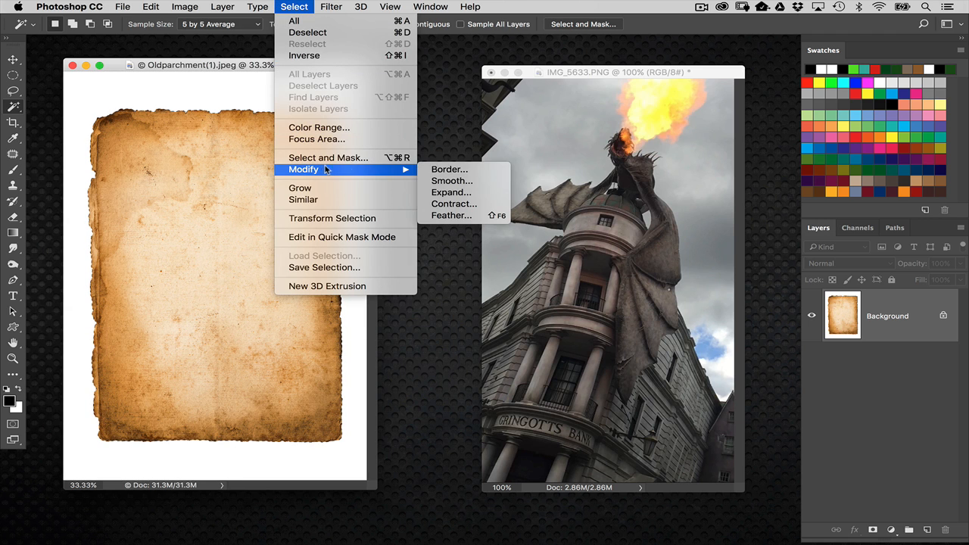
left_click(454, 204)
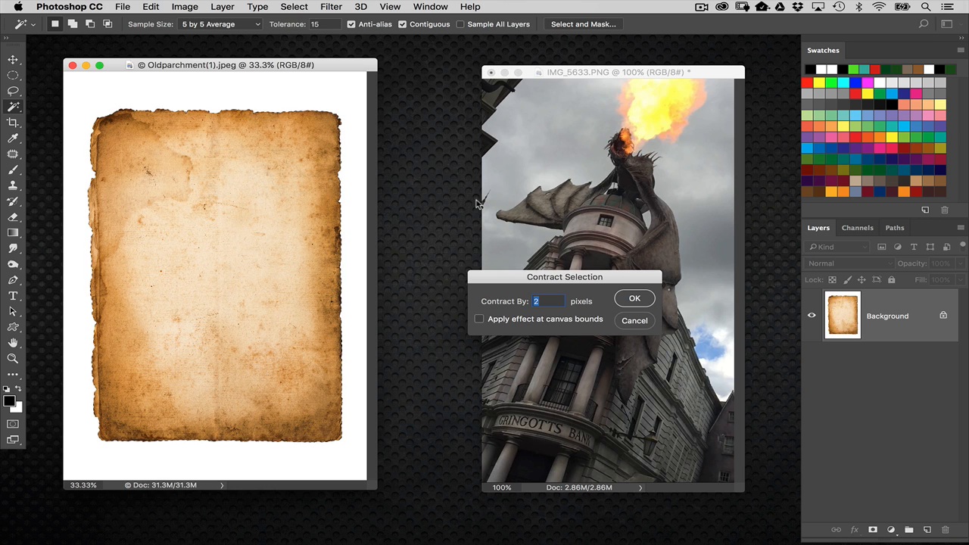
type("1")
key("Return")
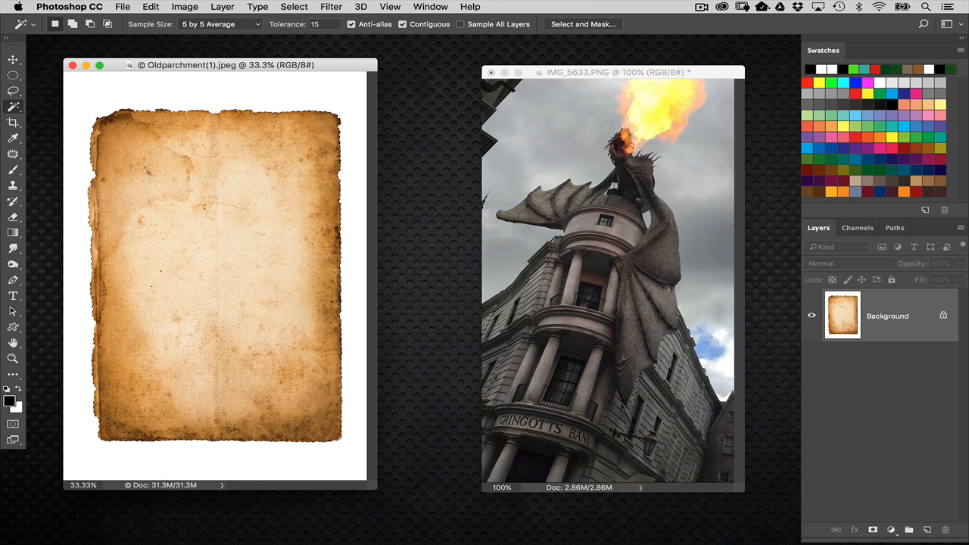
- Copy the selected parchment to a new layer and hide the original Background layer
key("super+j")
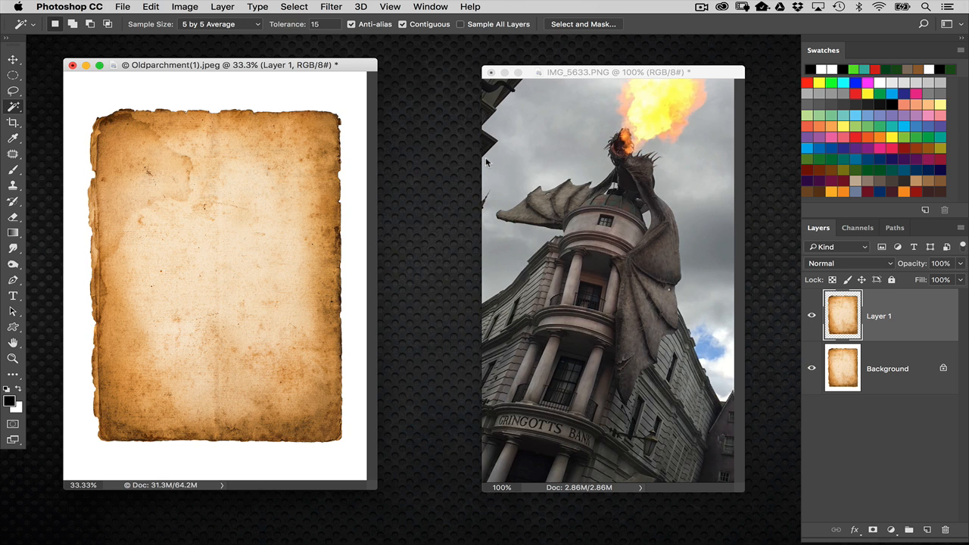
left_click(809, 368)
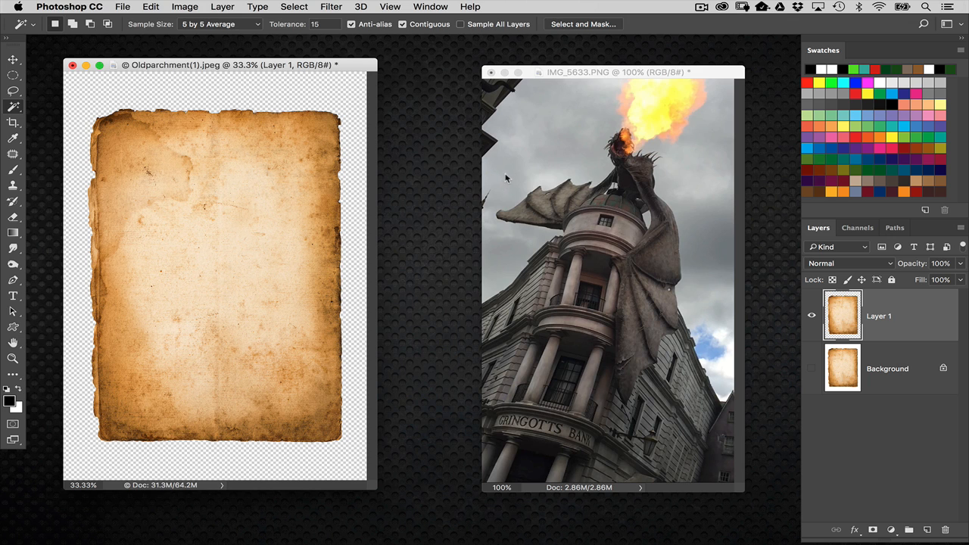
- Create a new 1400 × 2000 pixel document at 200 pixels/inch and fill its background with black
key("super+n")
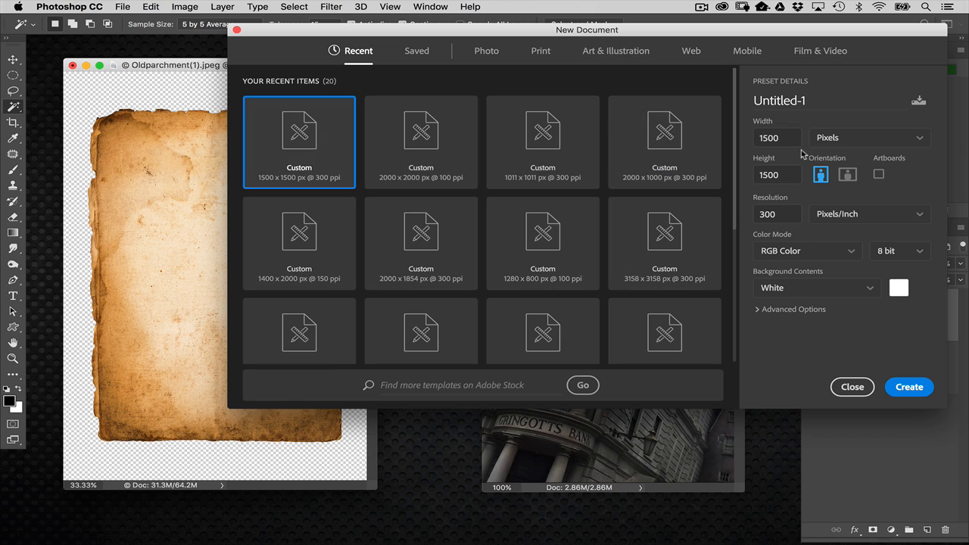
double_click(768, 138)
type("14")
key("Tab")
type("2")
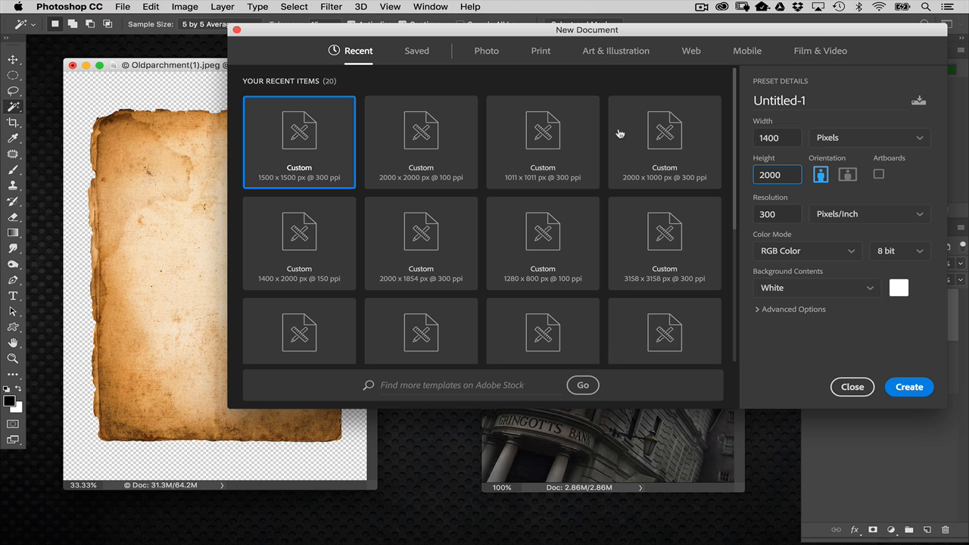
key("Tab")
key("Tab")
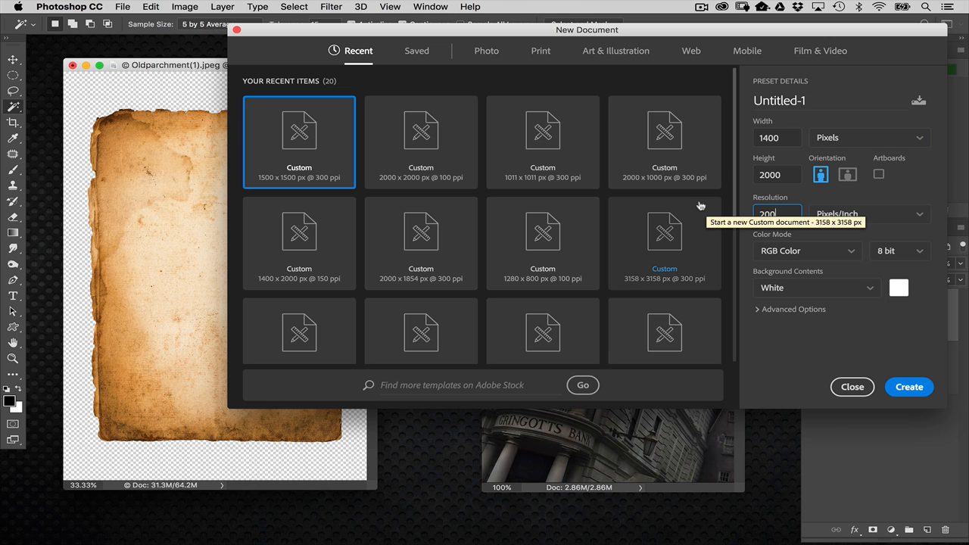
key("Return")
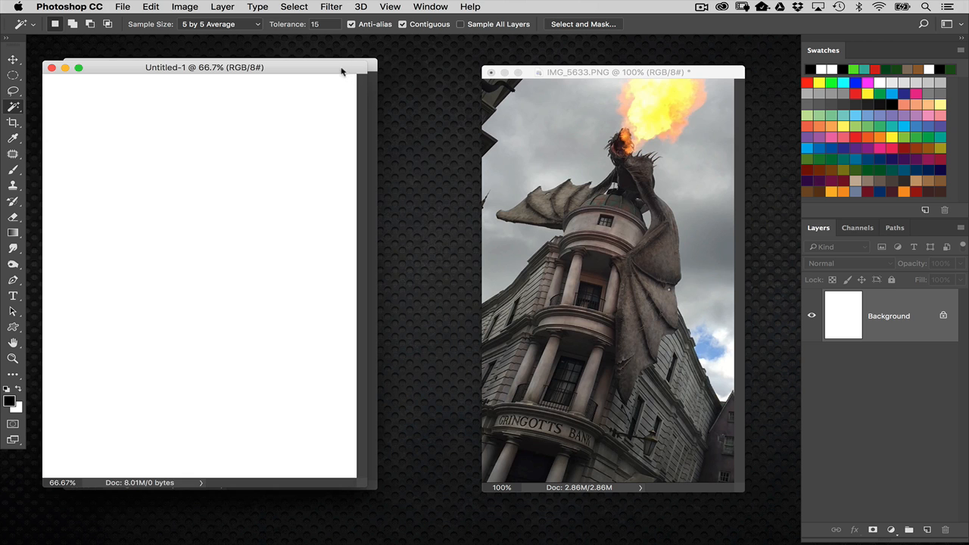
left_click_drag(342, 72, 469, 77)
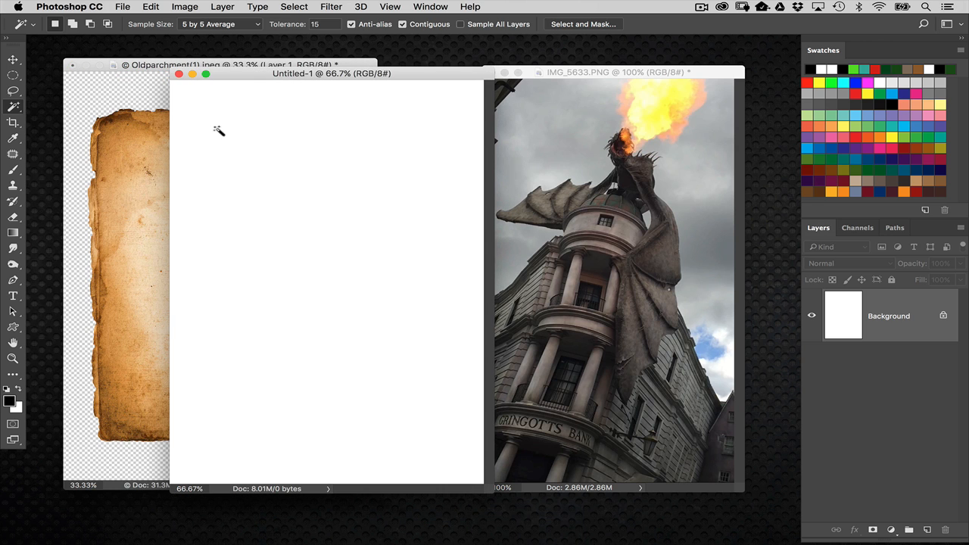
key("alt+BackSpace")
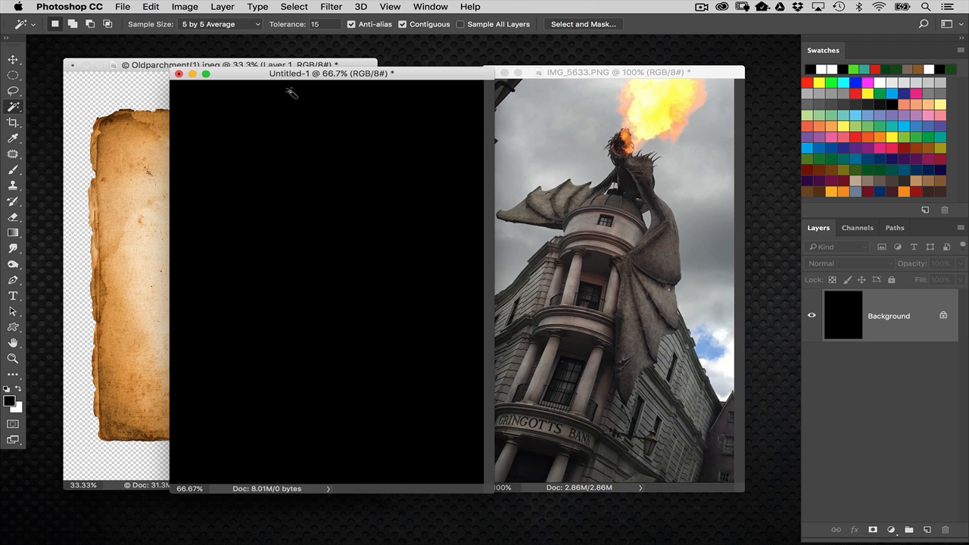
- Copy the cut-out parchment layer into the black document with the Move tool and minimize the parchment source document
left_click(14, 60)
left_click_drag(267, 72, 448, 71)
left_click(275, 184)
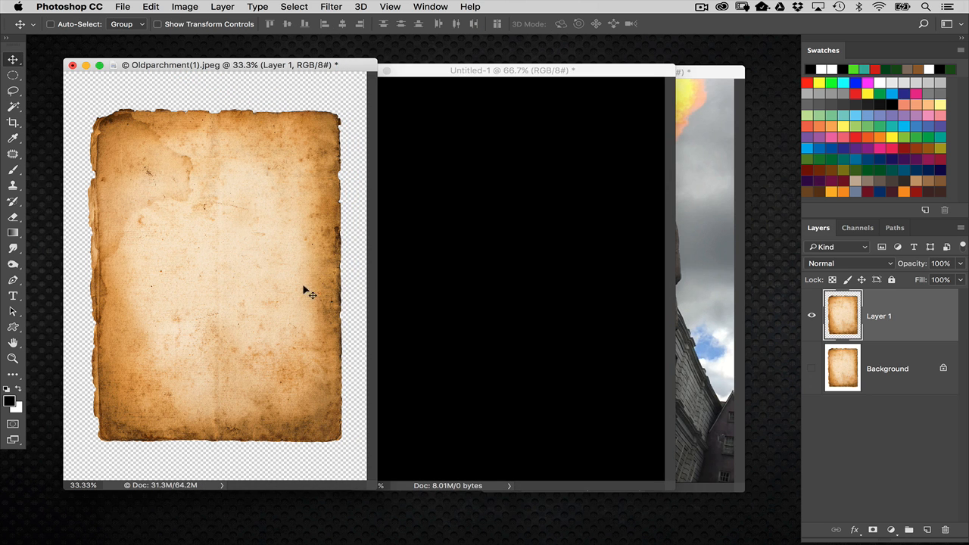
left_click_drag(307, 288, 504, 290)
left_click(250, 107)
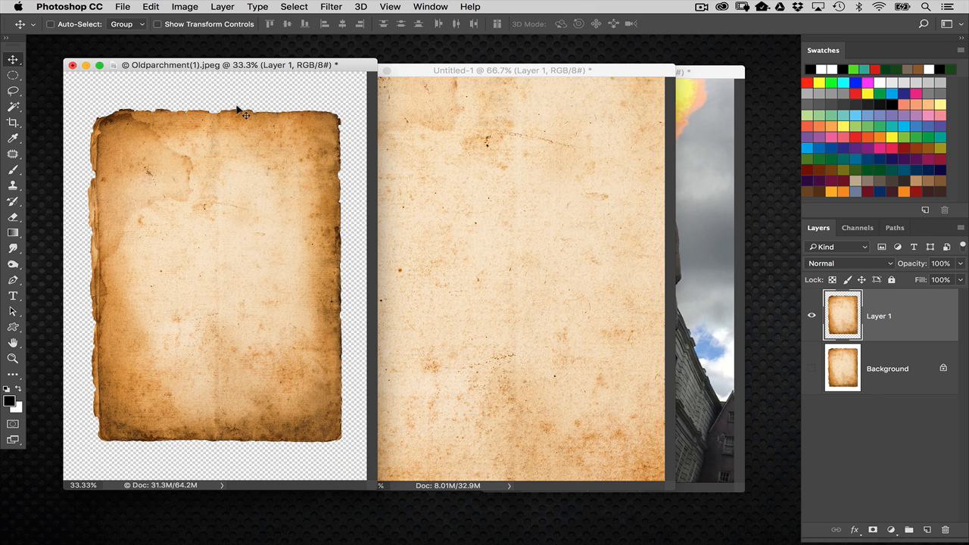
left_click(85, 66)
- Scale the parchment layer down proportionally about its center so the whole sheet fits inside the black canvas with a margin
left_click_drag(408, 67, 135, 72)
key("super+t")
key("super+0")
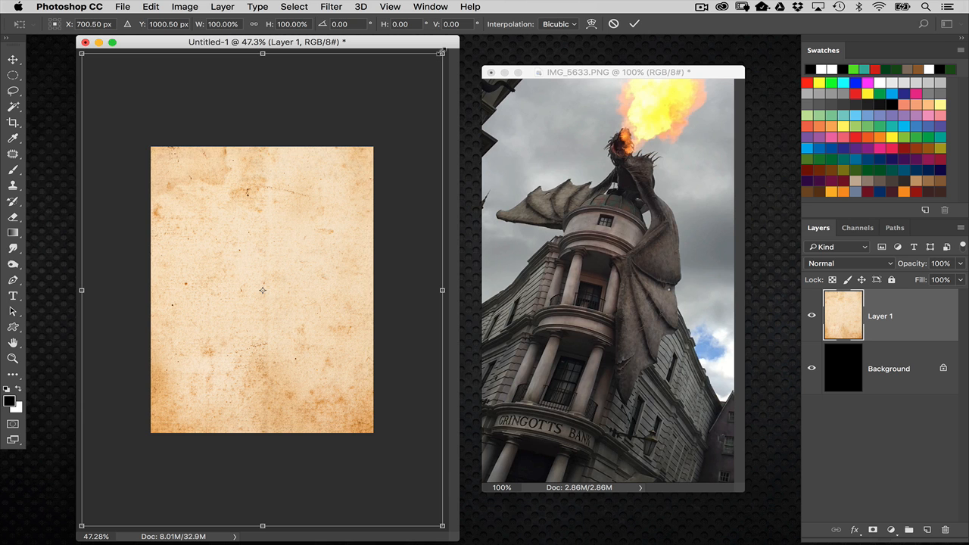
left_click_drag(442, 52, 346, 157)
key("Return")
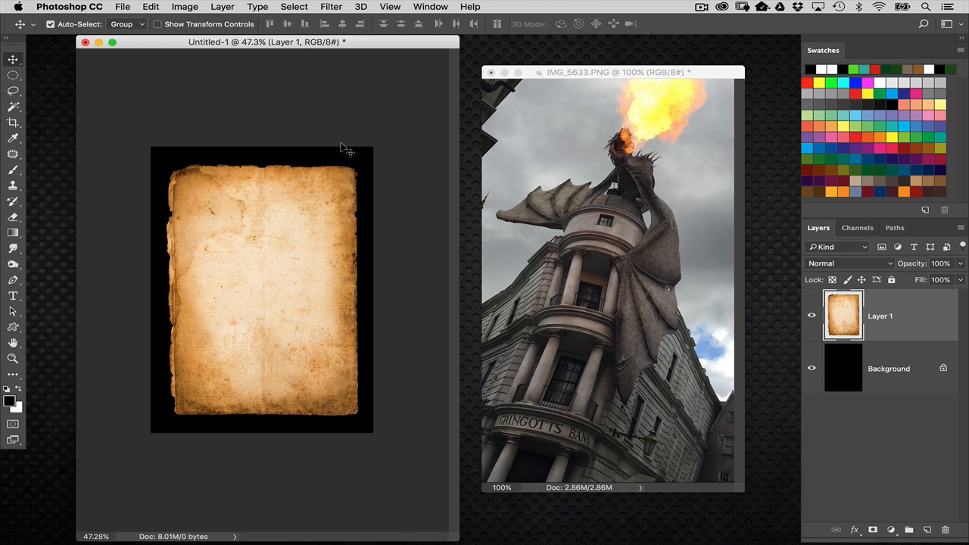
key("super+equal")
key("super+equal")
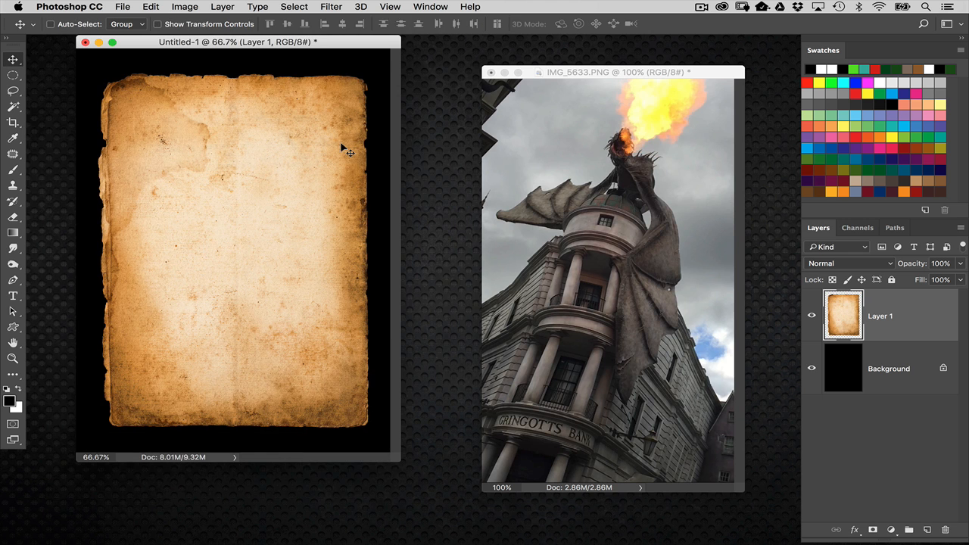
- Copy the dragon photo from IMG_5633.PNG into the composite document, centered over the parchment
left_click(625, 177)
left_click_drag(606, 72, 518, 69)
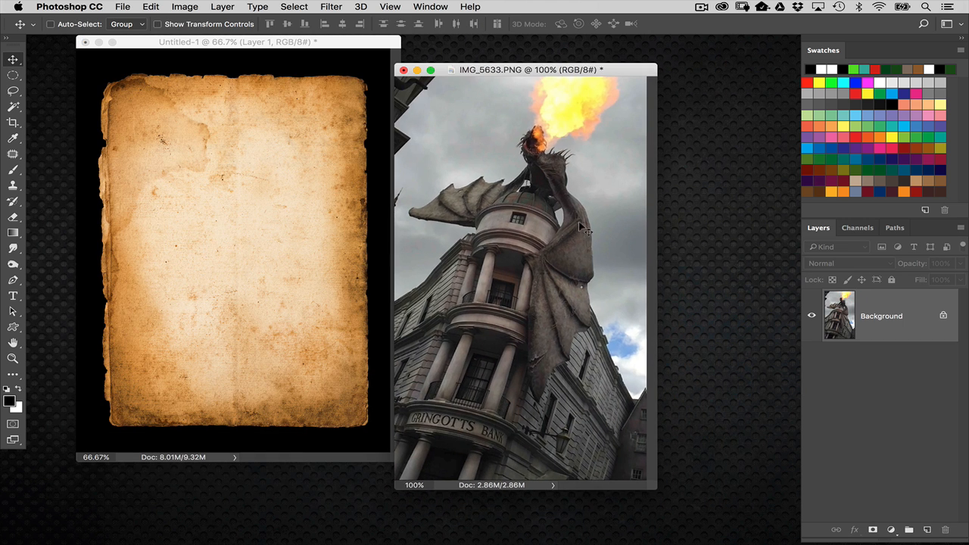
left_click_drag(597, 69, 646, 65)
left_click_drag(536, 303, 274, 316)
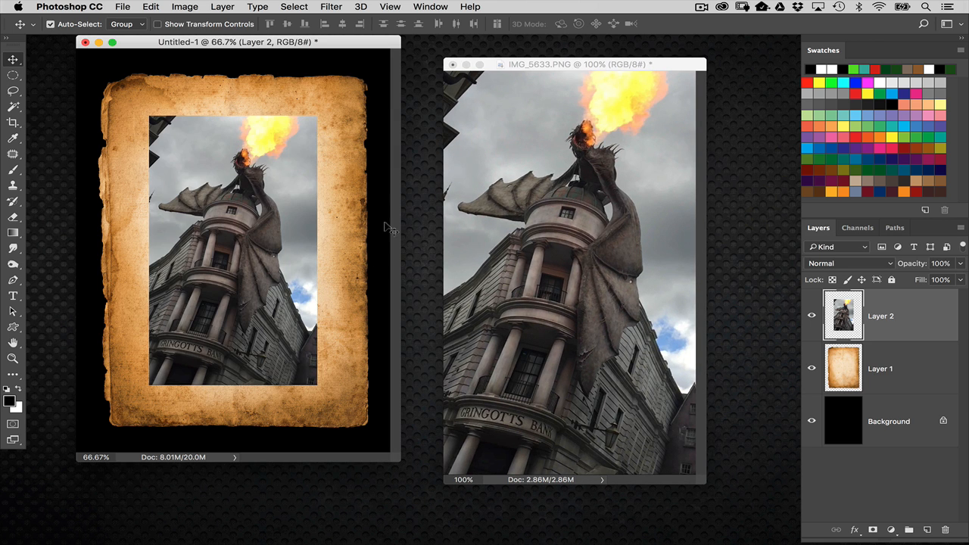
- Scale the dragon photo layer to about 130.8% to match the parchment's height and shift it toward the parchment's right edge
key("ctrl+t")
left_click_drag(318, 116, 356, 82)
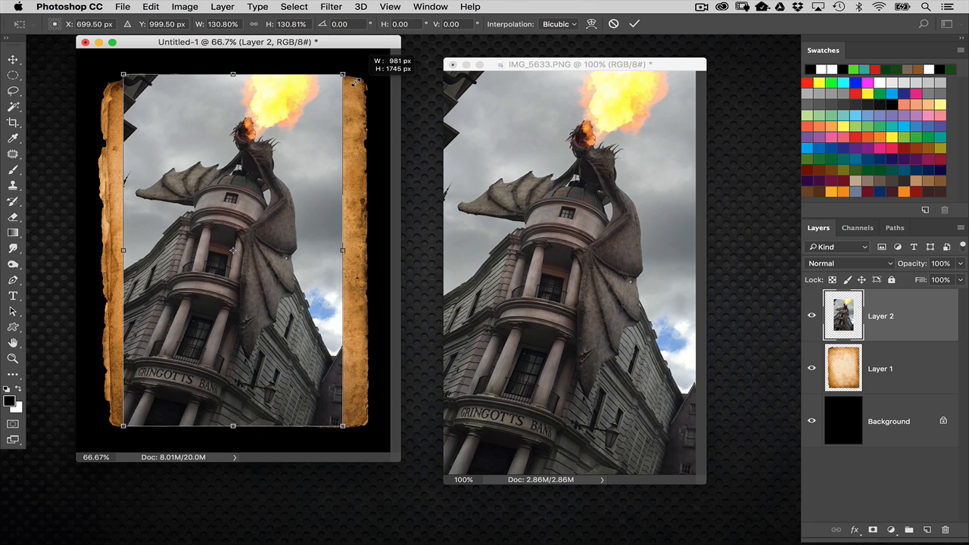
key("Return")
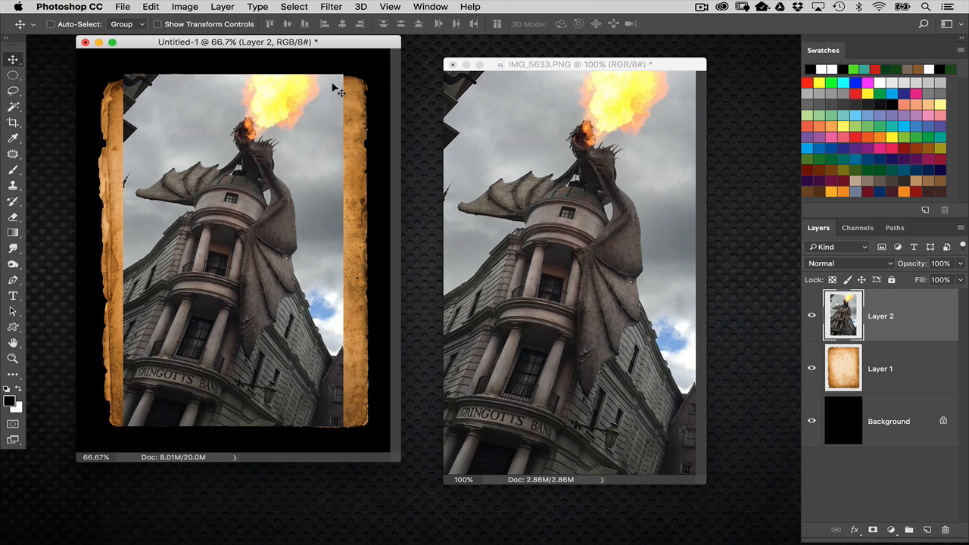
left_click_drag(309, 231, 318, 223)
key("super+plus")
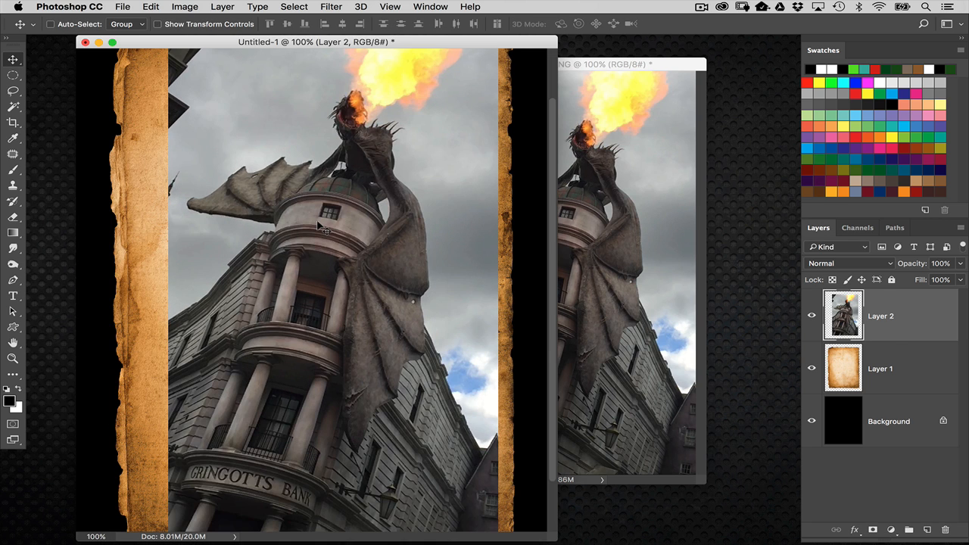
key("super+minus")
- Minimize the IMG_5633.PNG source document and reposition the composite document's window in the workspace
left_click(513, 84)
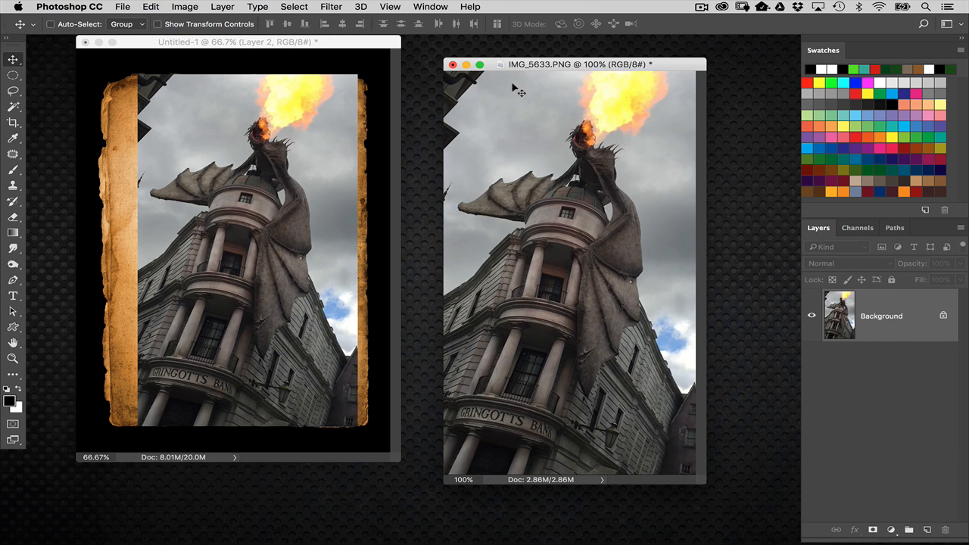
left_click(466, 66)
left_click_drag(369, 42, 453, 71)
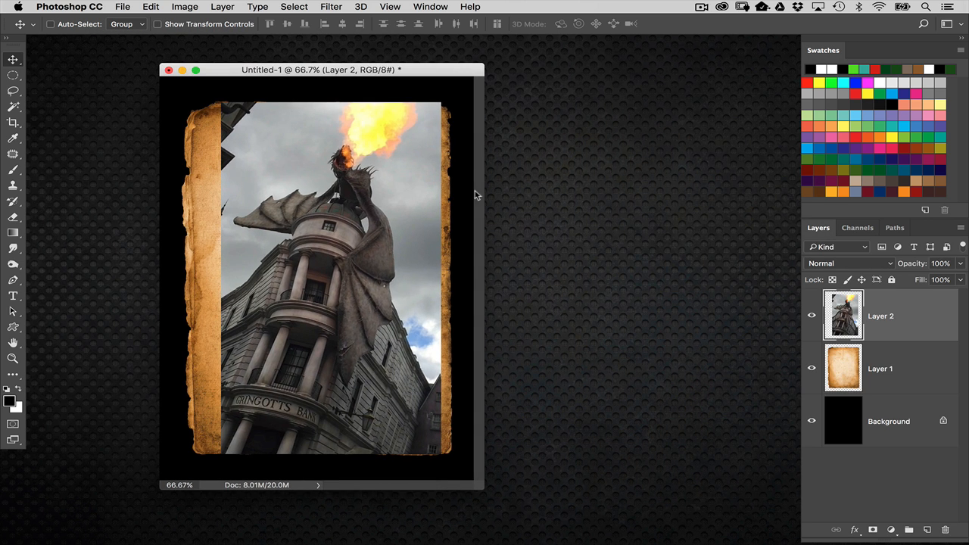
- Enlarge the dragon photo layer slightly so it extends just past the parchment's top and bottom edges
key("super+plus")
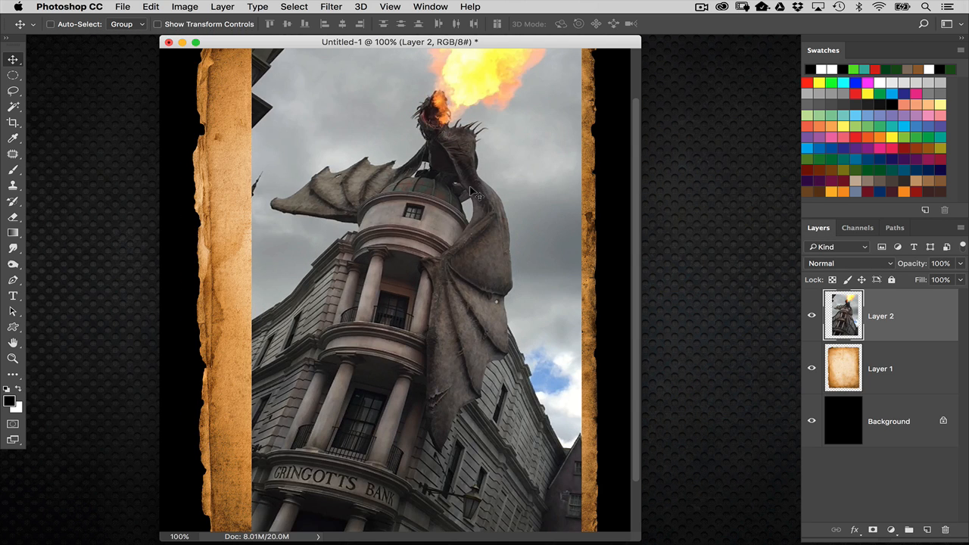
left_click_drag(637, 457, 640, 307)
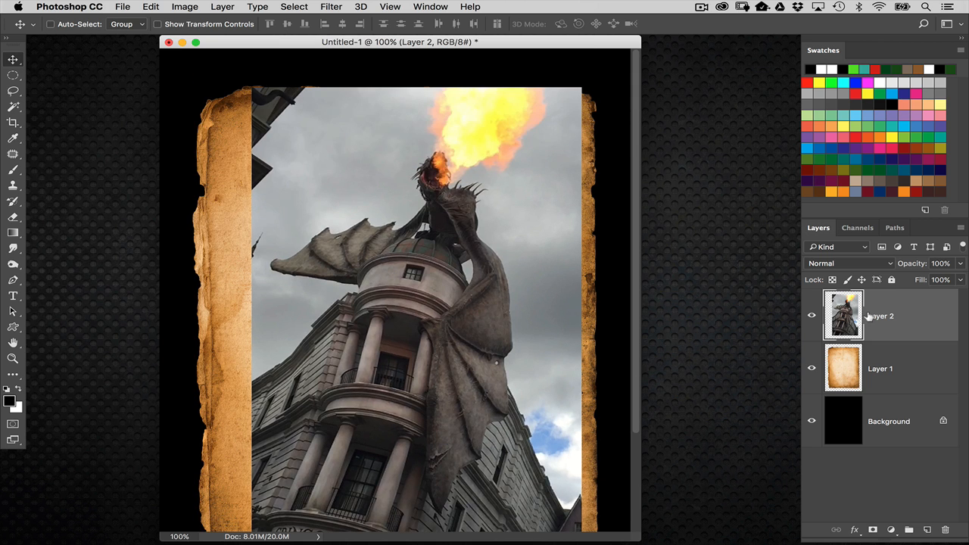
key("super+minus")
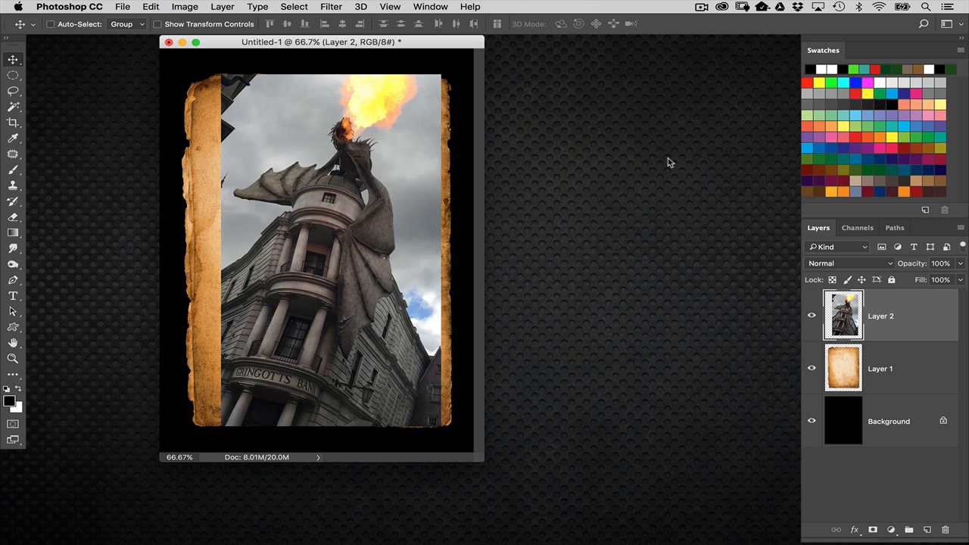
left_click_drag(411, 147, 407, 140)
key("super+t")
left_click_drag(441, 75, 442, 71)
key("Return")
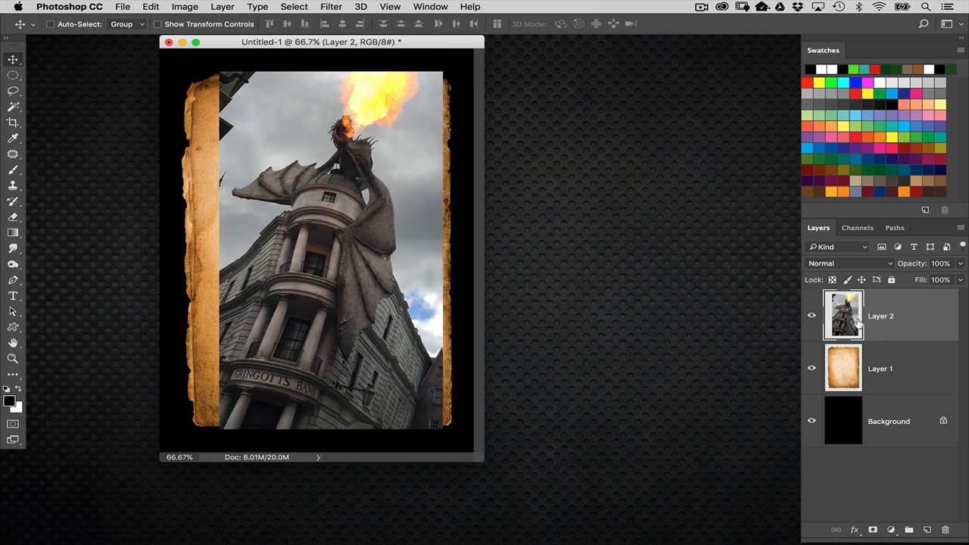
- Duplicate the dragon photo layer and hide the original, leaving the copy on top visible
key("super")
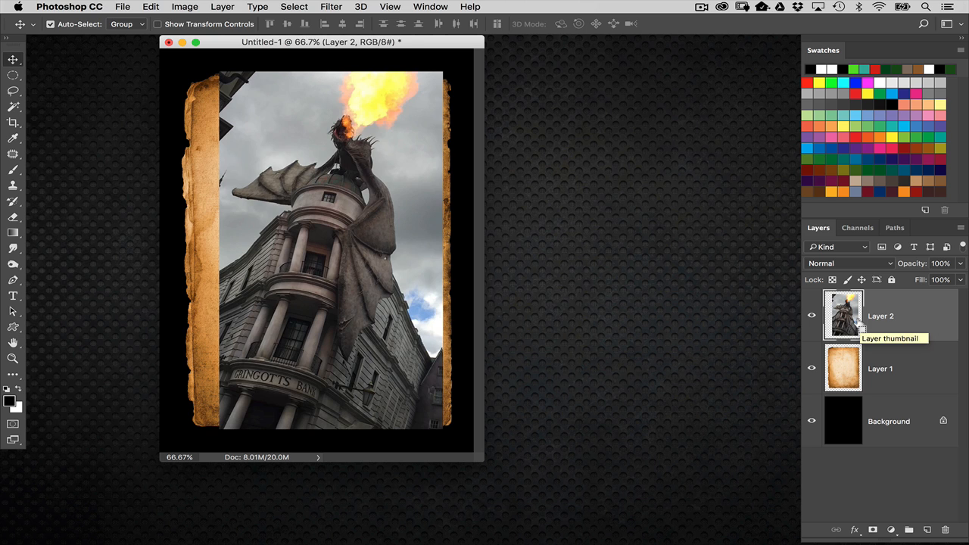
key("super+j")
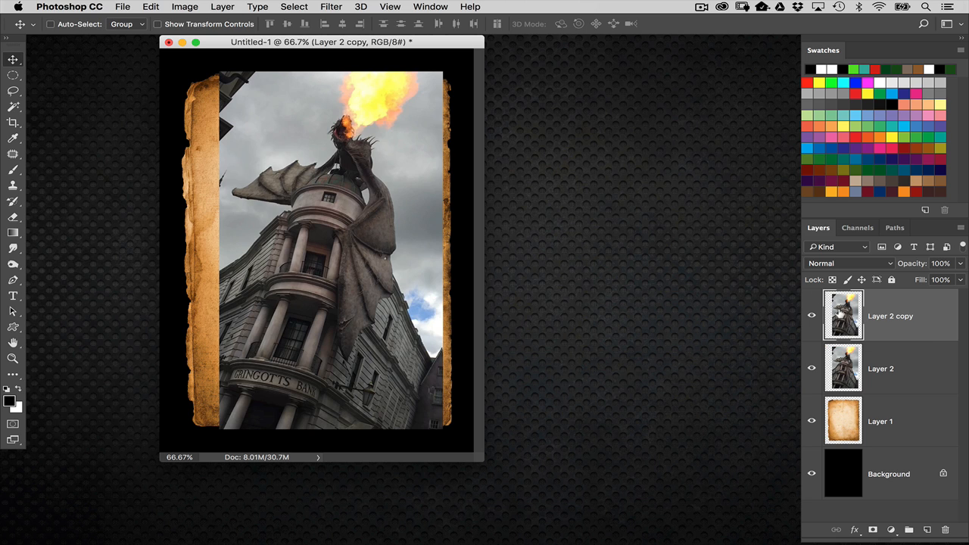
left_click(813, 317)
left_click(813, 316)
left_click(811, 369)
- Detach the layer list as a taller floating panel beside the image and move the composite's window clear of it
left_click_drag(819, 228, 545, 99)
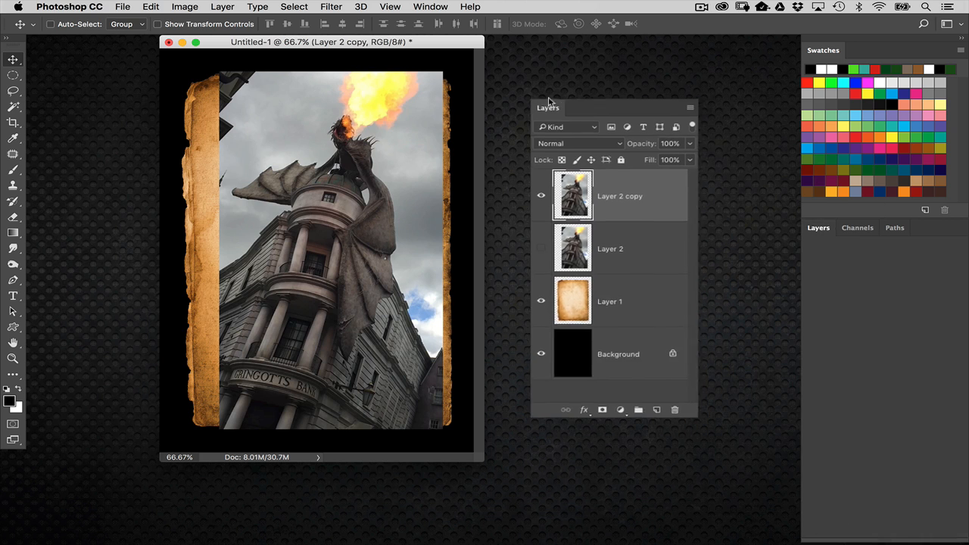
left_click_drag(675, 250, 720, 461)
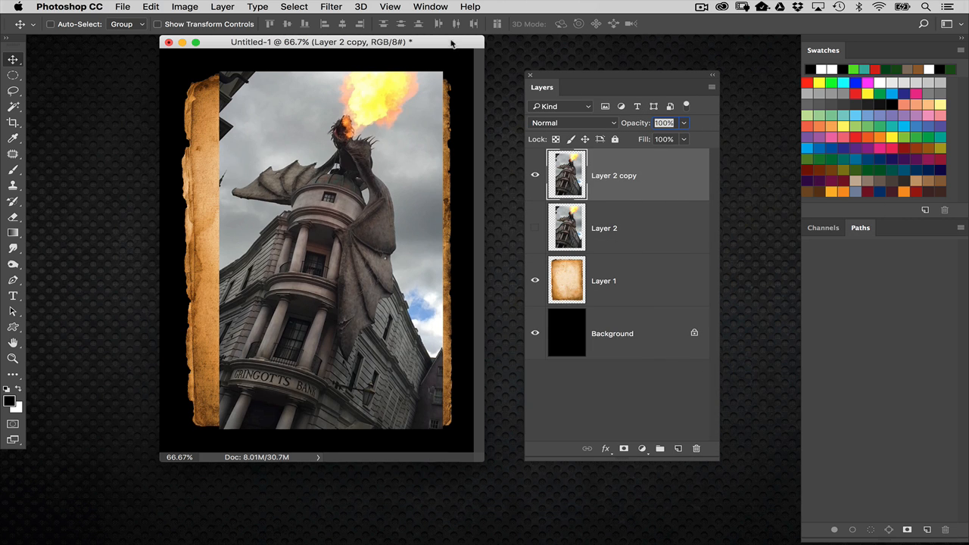
left_click_drag(451, 43, 339, 77)
- Start the Grain texture filter on the duplicated dragon layer, using the Speckle grain type
left_click(332, 7)
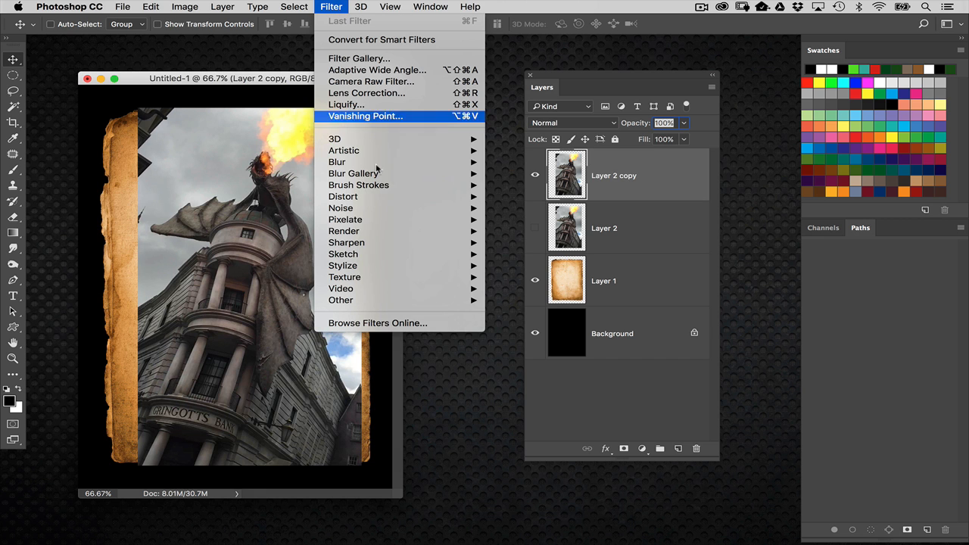
mouse_move(378, 269)
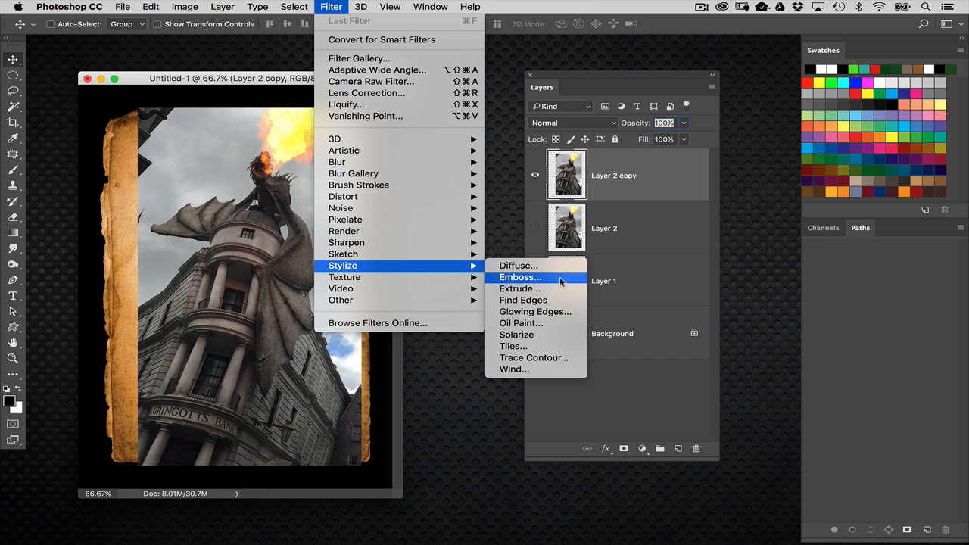
mouse_move(405, 282)
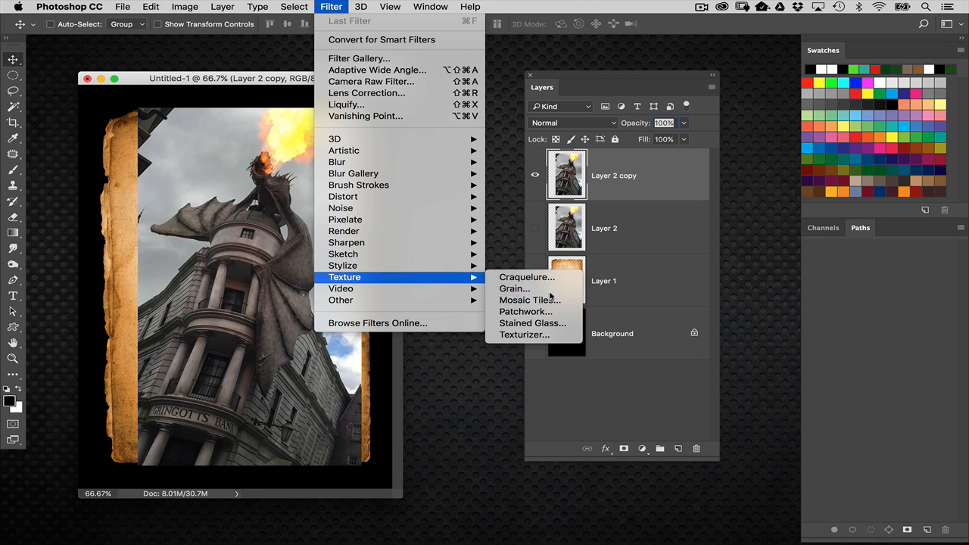
left_click(515, 289)
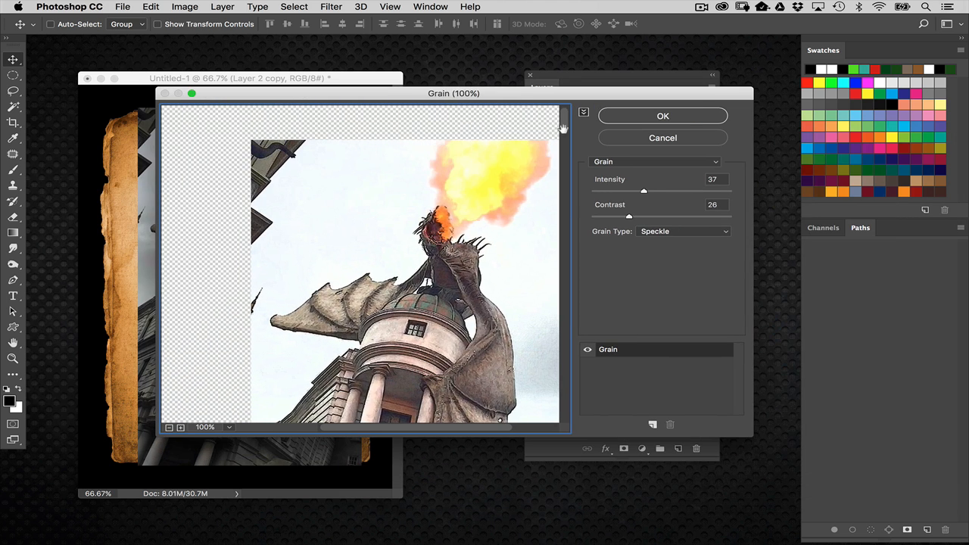
left_click(613, 165)
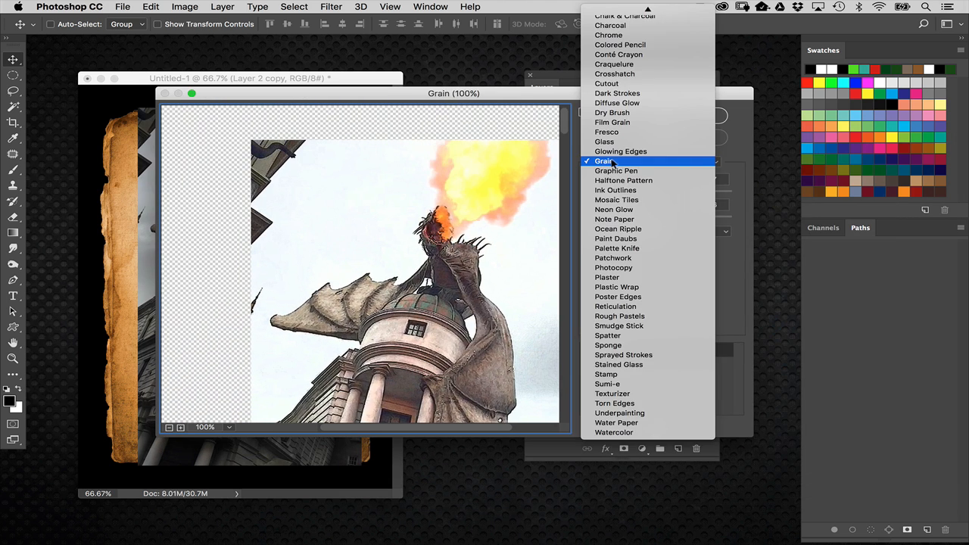
left_click(614, 164)
left_click(640, 229)
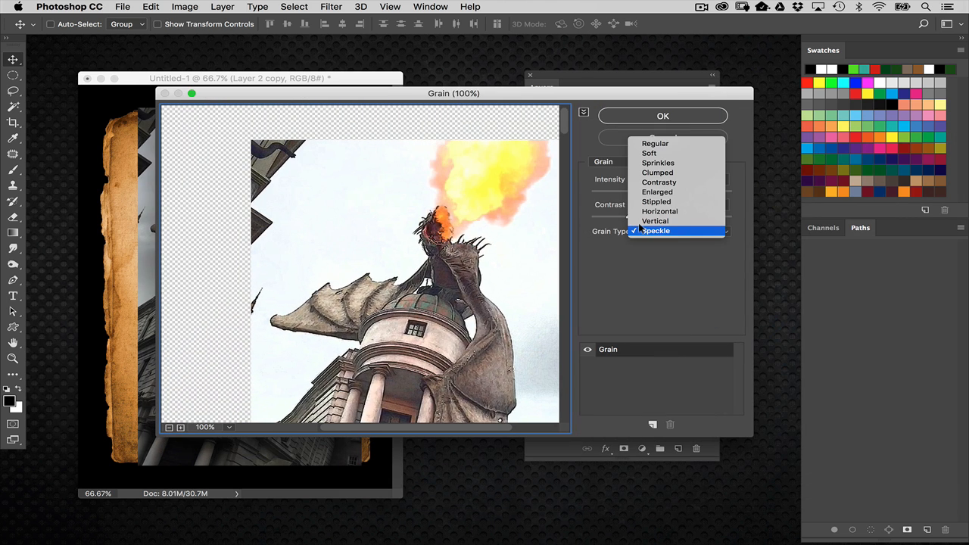
left_click(680, 231)
- Set the grain intensity to 38 and contrast to 22, and apply the filter
left_click_drag(628, 193, 669, 196)
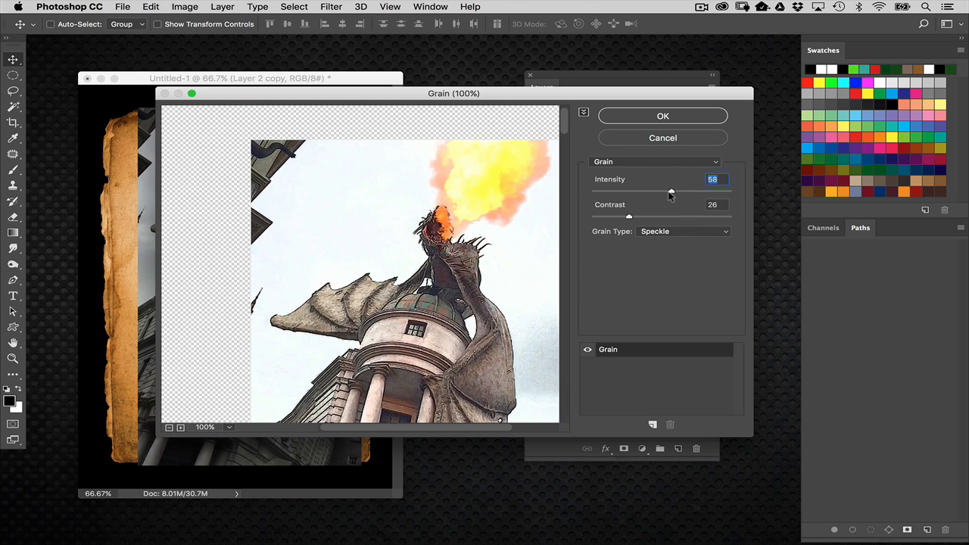
mouse_move(626, 218)
left_mouse_down()
mouse_move(599, 221)
mouse_move(689, 216)
mouse_move(612, 217)
mouse_move(622, 217)
left_mouse_up()
left_click_drag(663, 191, 641, 189)
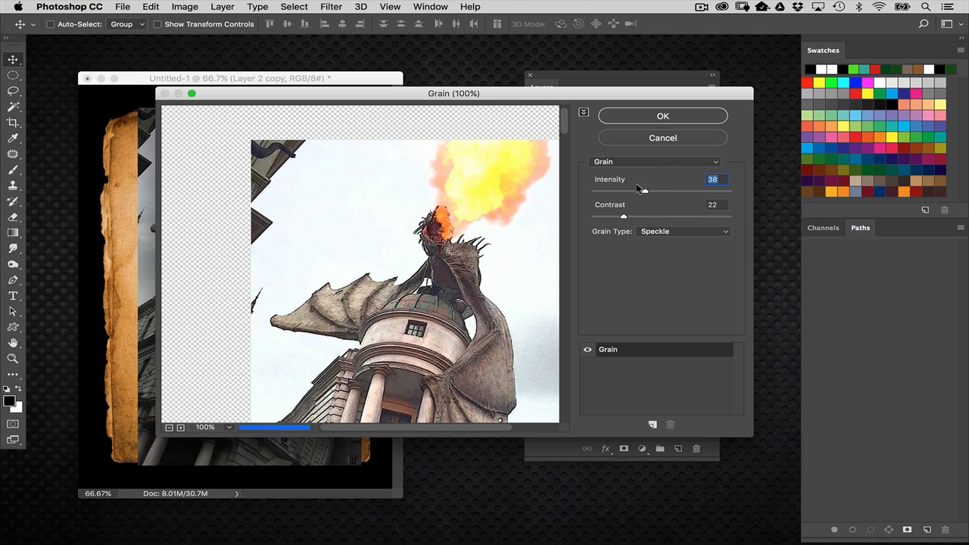
left_click(656, 116)
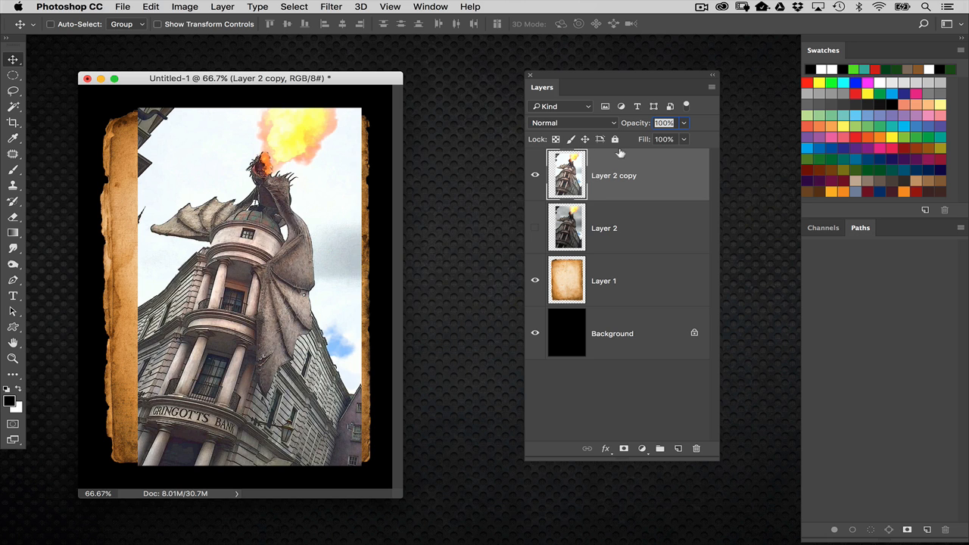
- Blend the grainy dragon layer into the parchment with the Linear Burn blend mode
left_click(575, 123)
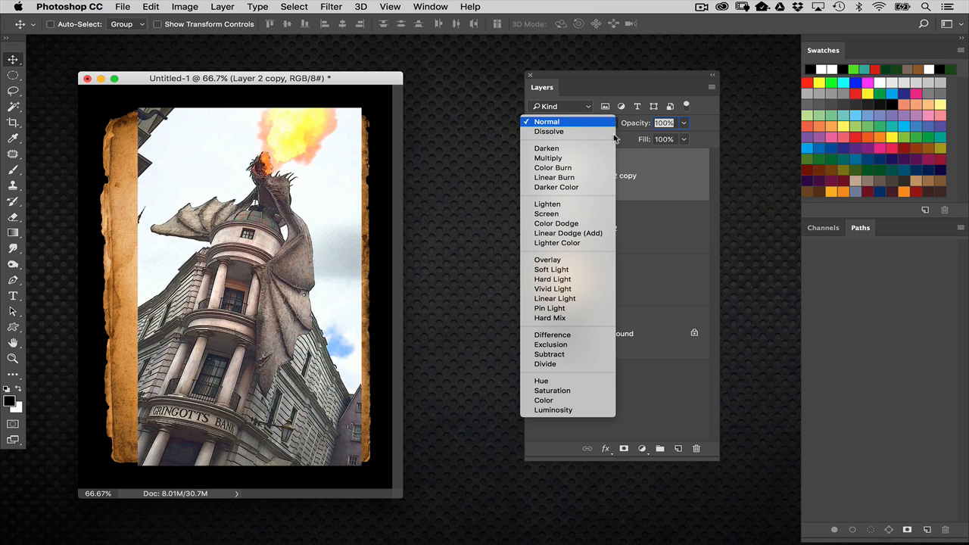
left_click(600, 177)
left_click_drag(615, 72, 565, 78)
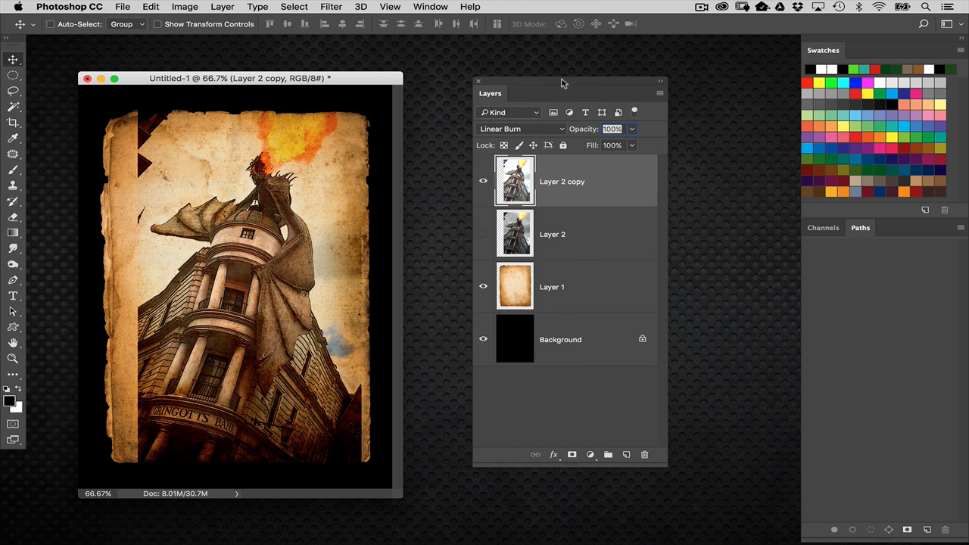
- Try the Multiply blend mode on the duplicated dragon layer and return it to Linear Burn
left_click(539, 131)
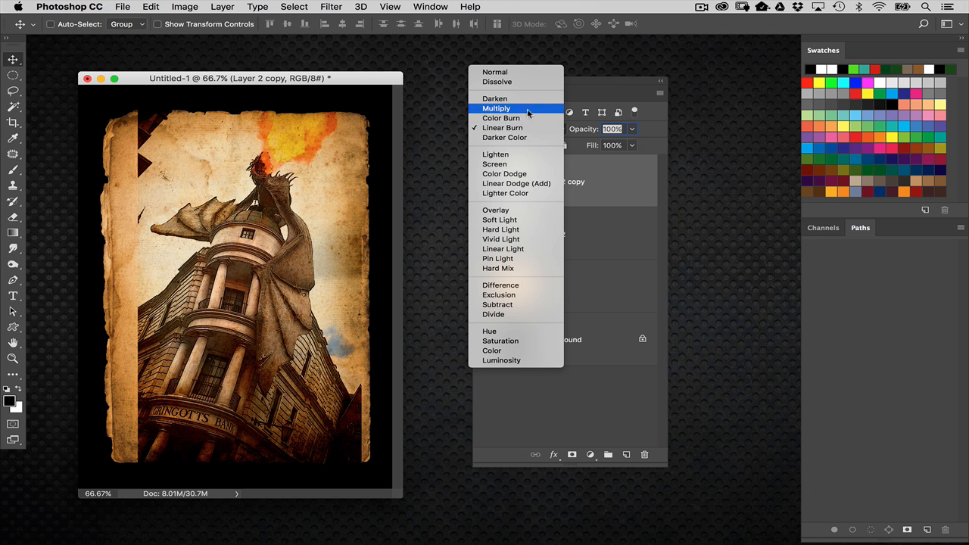
left_click(535, 110)
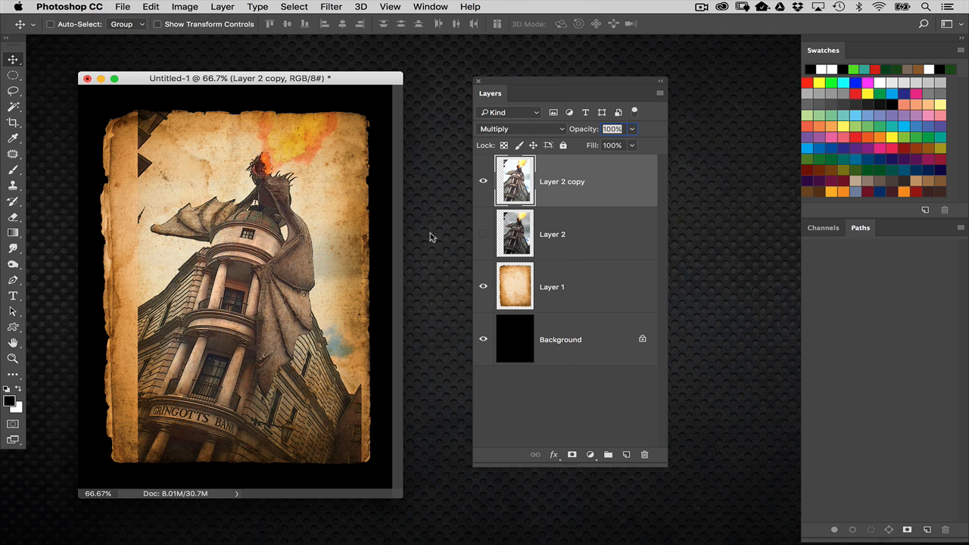
left_click(534, 130)
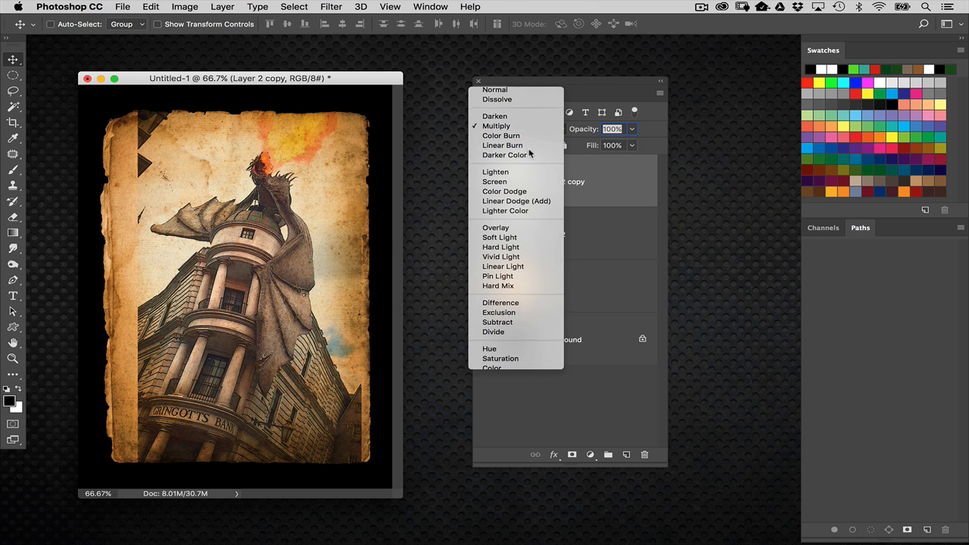
left_click(534, 145)
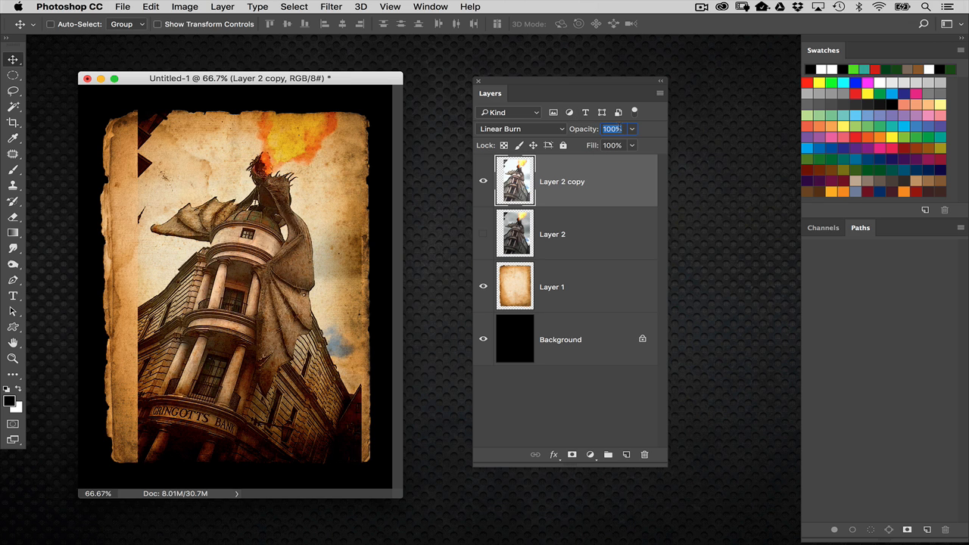
- Lower the duplicated dragon layer's opacity to 90% and add a layer mask to it
type("90")
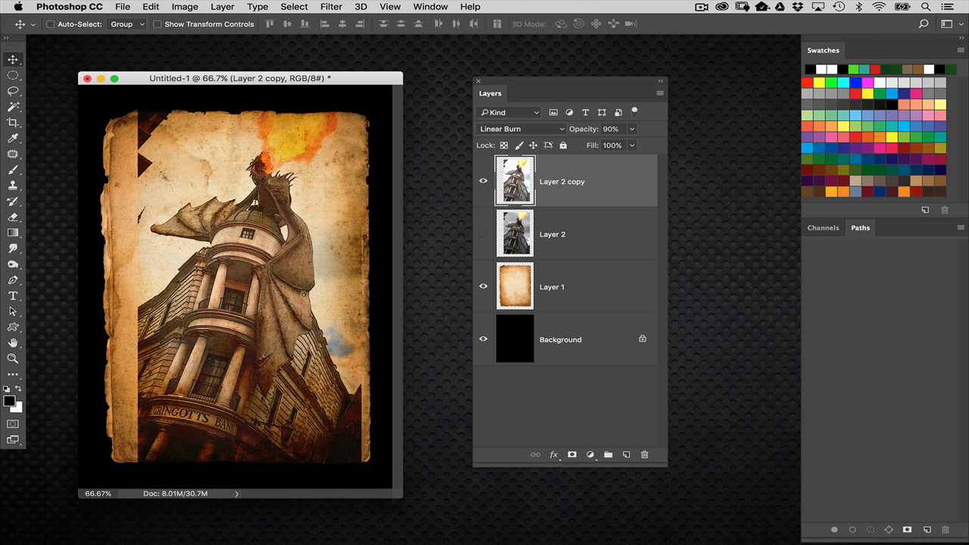
left_click(571, 454)
left_click_drag(565, 82, 528, 90)
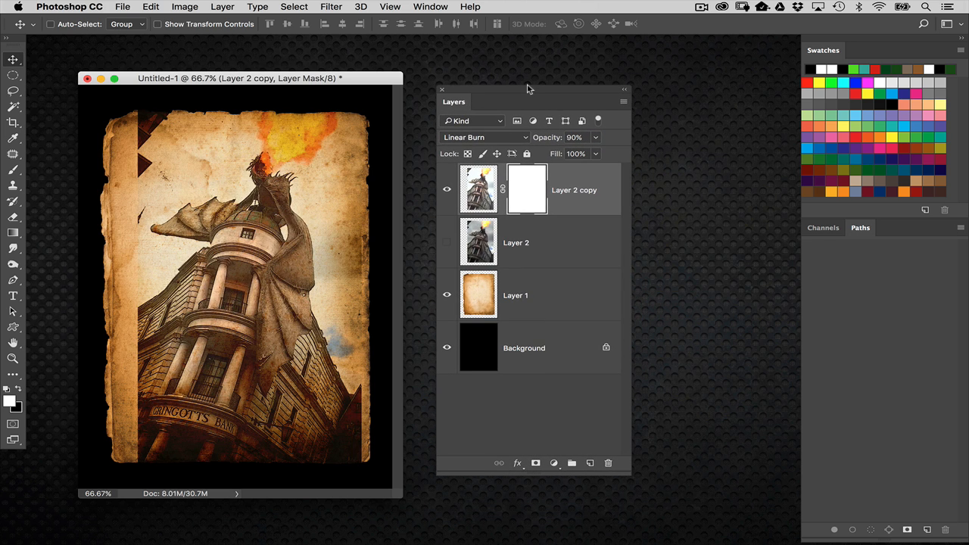
- Set up the Gradient tool as a linear gradient at 100% opacity with black as the foreground color
key("super+plus")
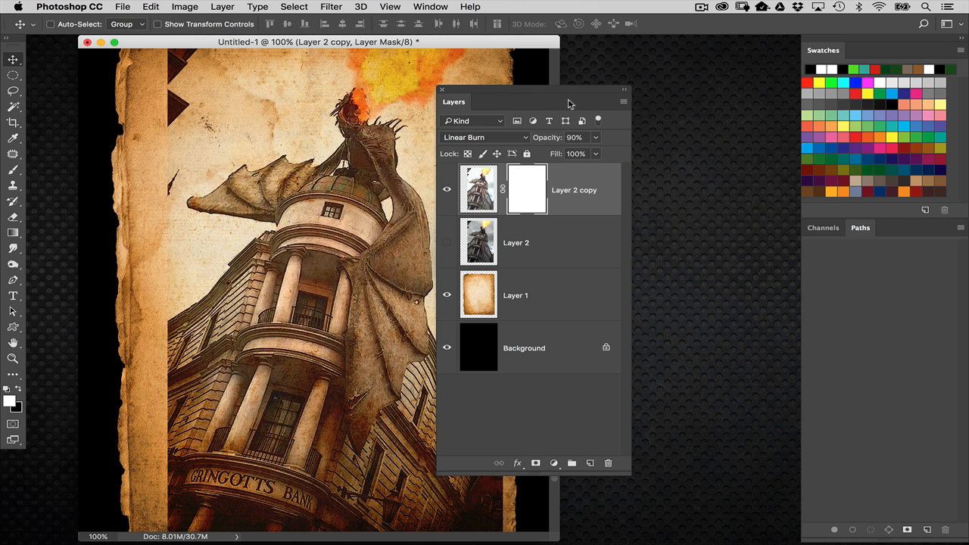
left_click_drag(537, 86, 715, 111)
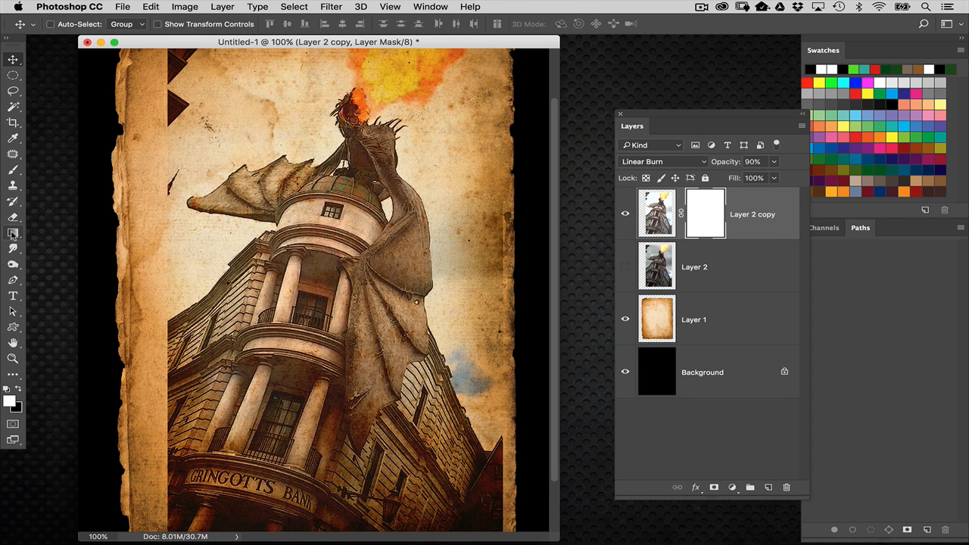
left_click(13, 232)
left_click(125, 25)
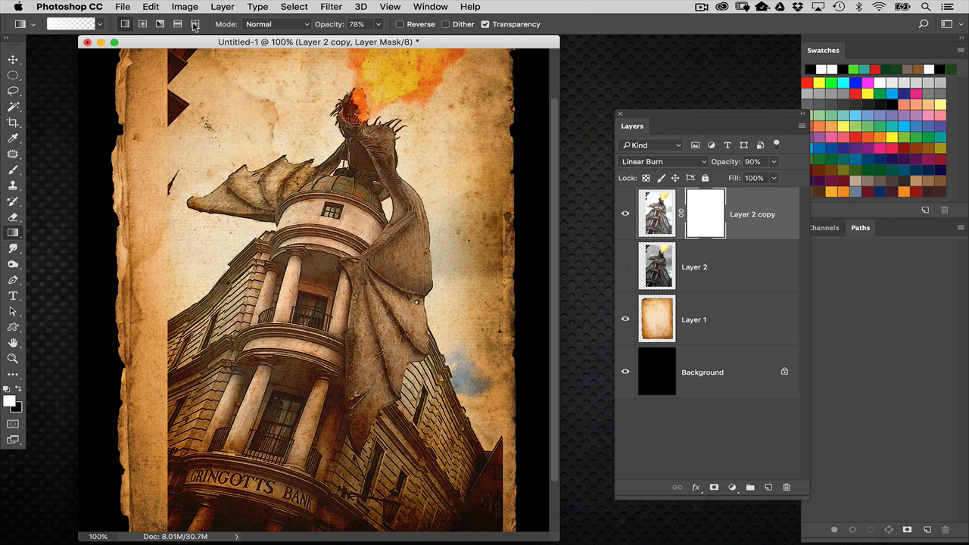
left_click_drag(327, 30, 409, 35)
key("x")
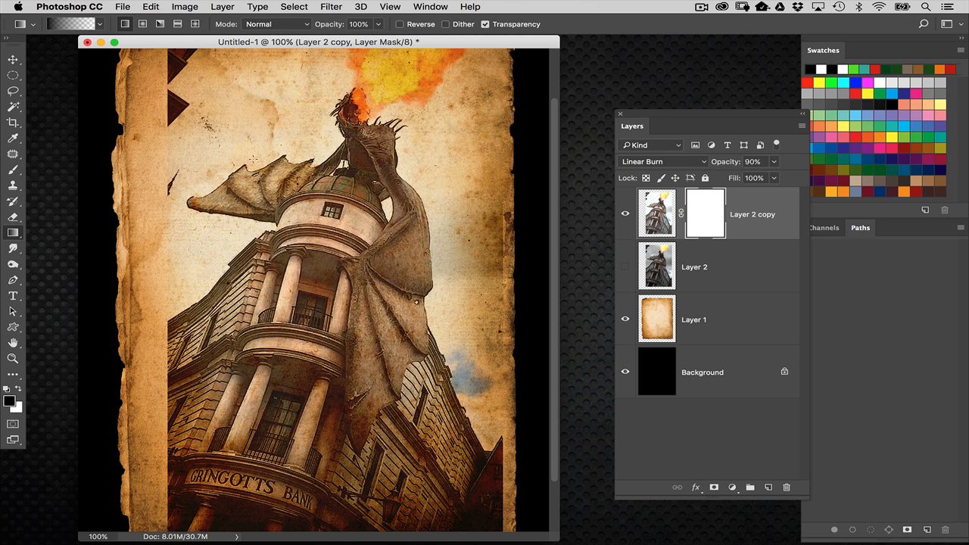
- Fade the dragon photo's right and left edges into the parchment with short inward horizontal gradients on the layer mask
left_click_drag(481, 273, 424, 274)
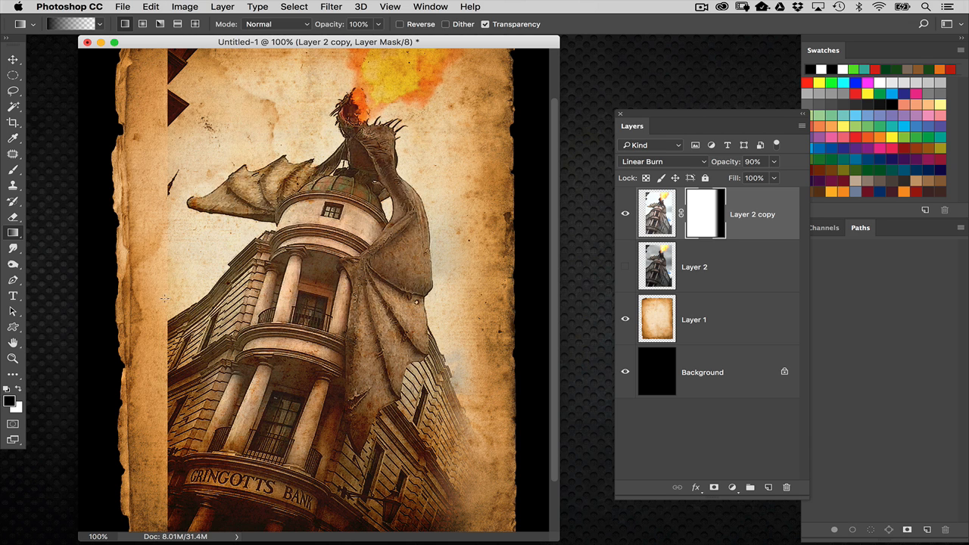
left_click_drag(164, 298, 212, 298)
left_click_drag(310, 255, 310, 316)
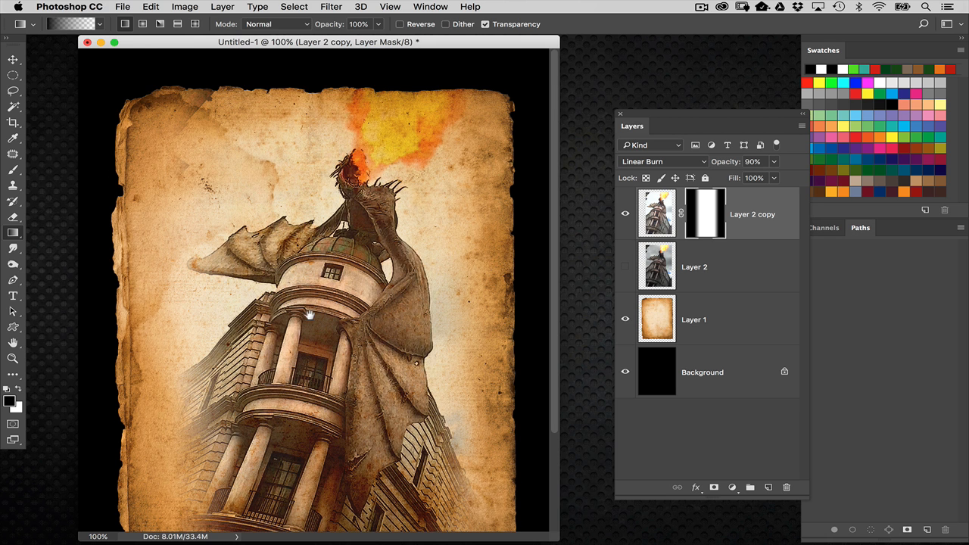
- Fade the lower part of the building into the parchment with two upward black gradients on the layer mask
scroll(353, 379, "down", 5)
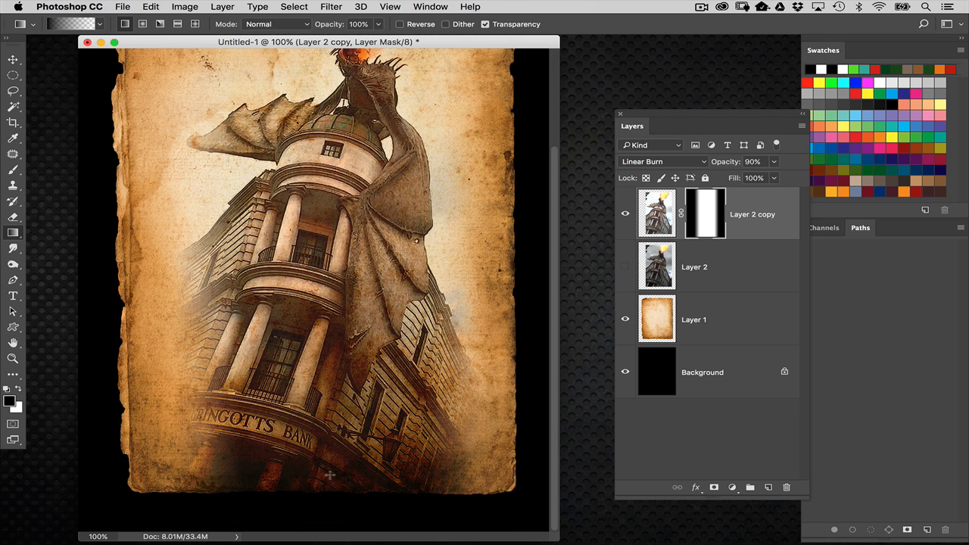
left_click_drag(327, 489, 327, 309)
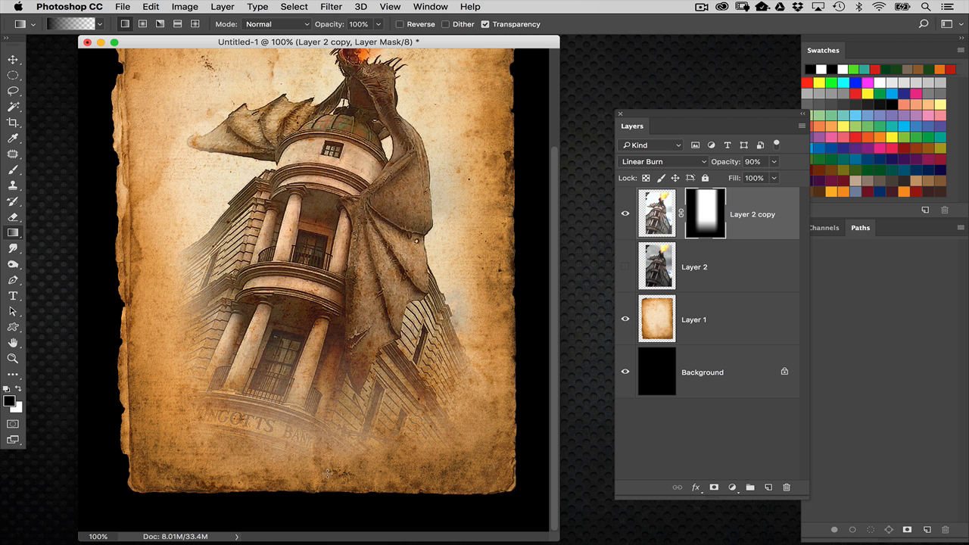
left_click_drag(327, 474, 344, 290)
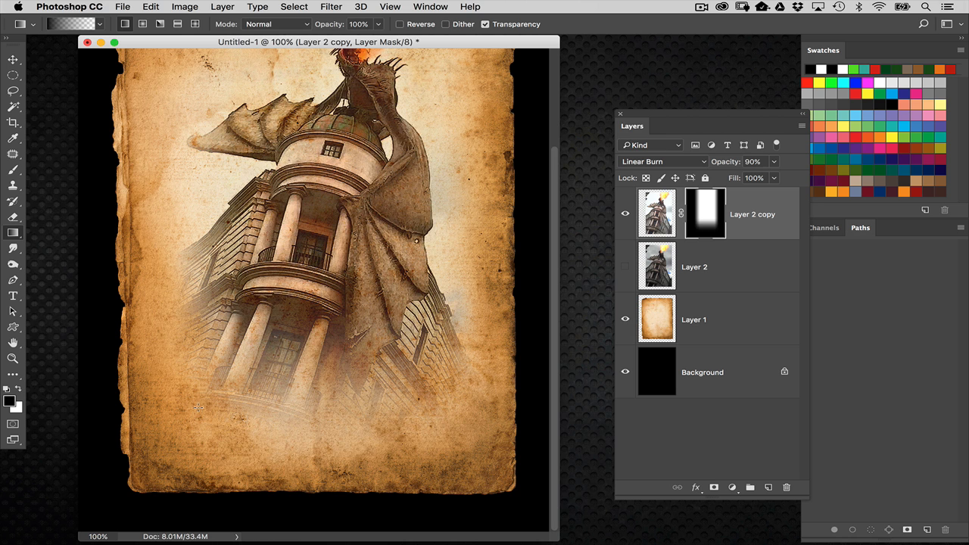
key("super+minus")
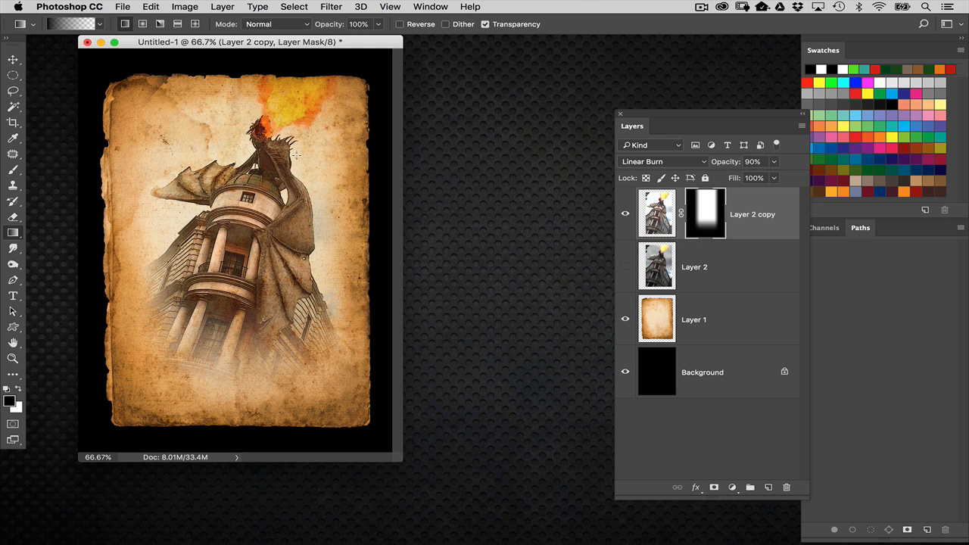
- Hide the masked Layer 2 copy, show the original Layer 2 photo beneath it and make that layer active
left_click(14, 60)
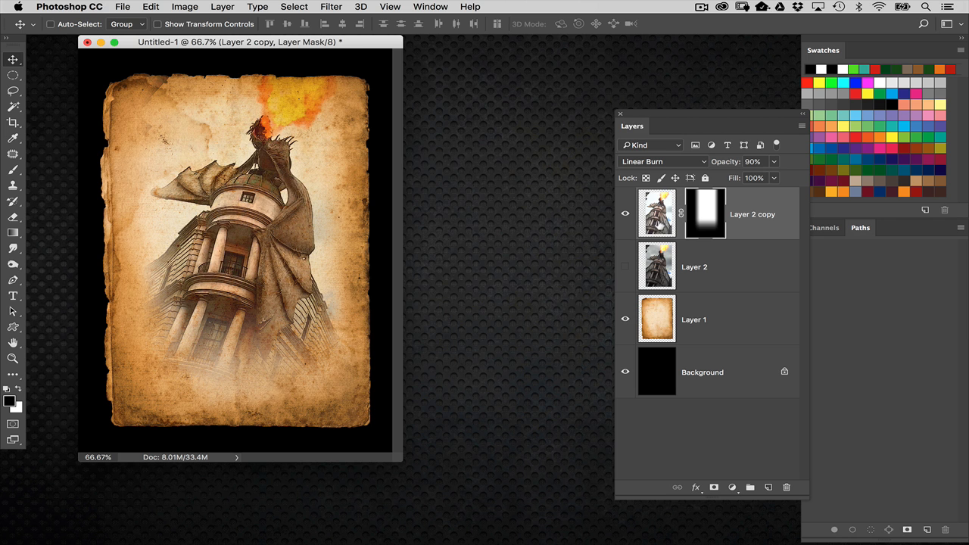
key("super+1")
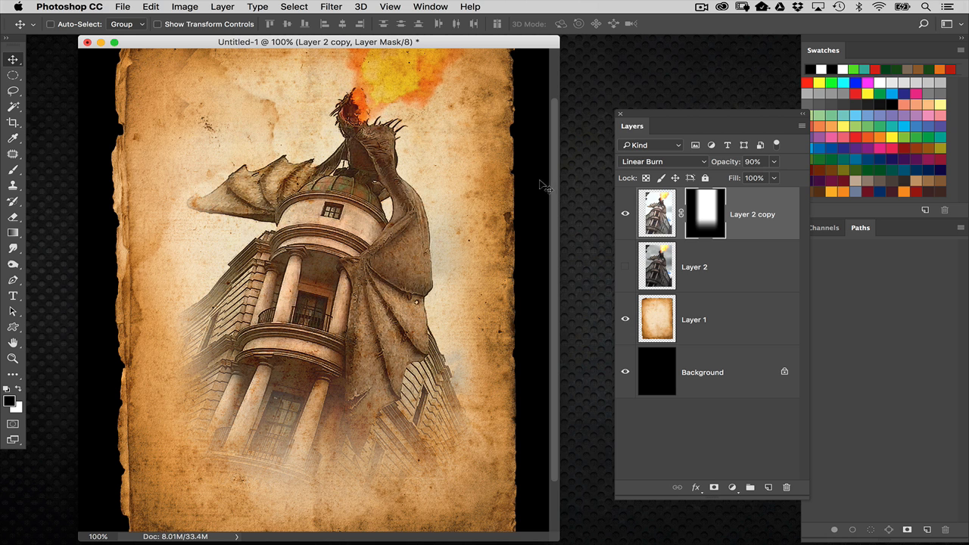
left_click(626, 216)
left_click(624, 268)
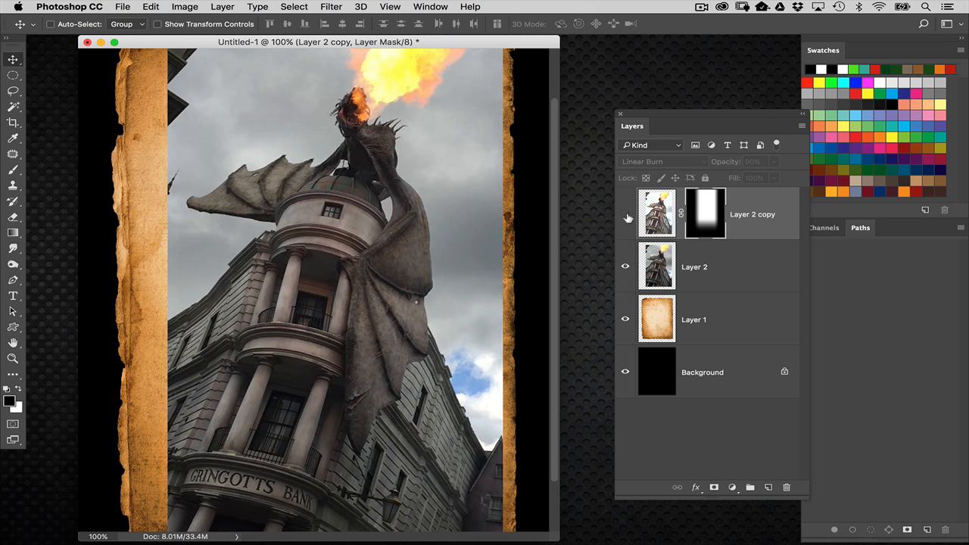
left_click(625, 216)
left_click(624, 214)
left_click(625, 215)
left_click(651, 267)
left_click(625, 214)
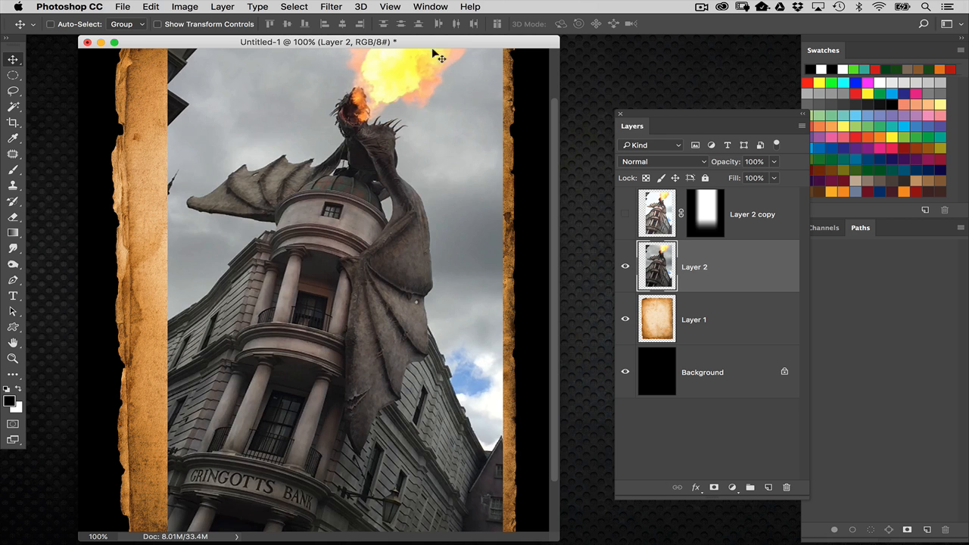
- Apply the Find Edges filter to Layer 2 and desaturate the resulting line sketch
left_click(322, 7)
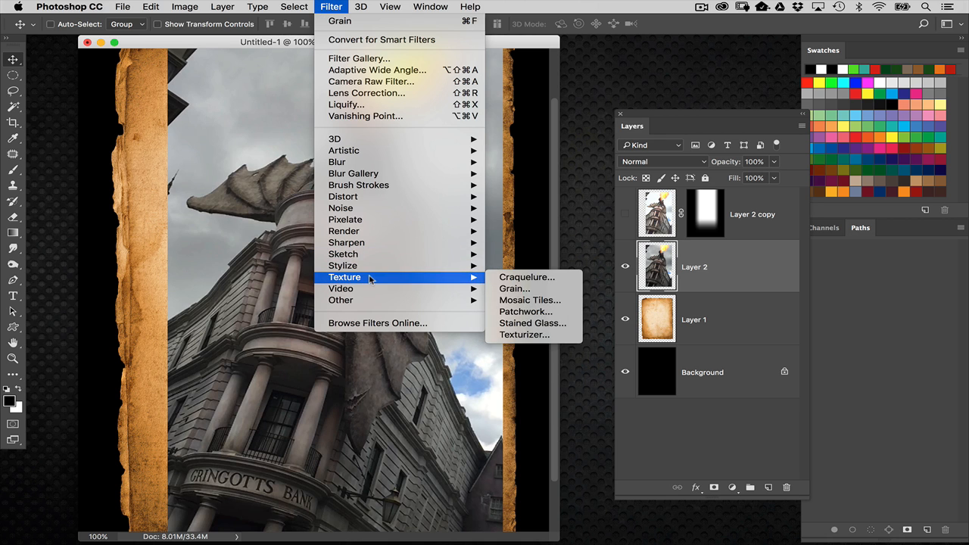
mouse_move(369, 280)
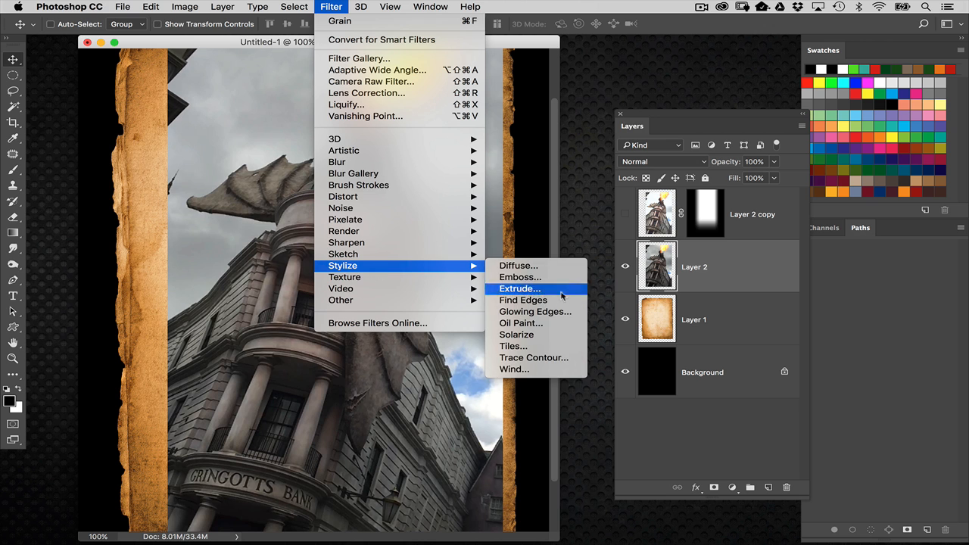
left_click(557, 303)
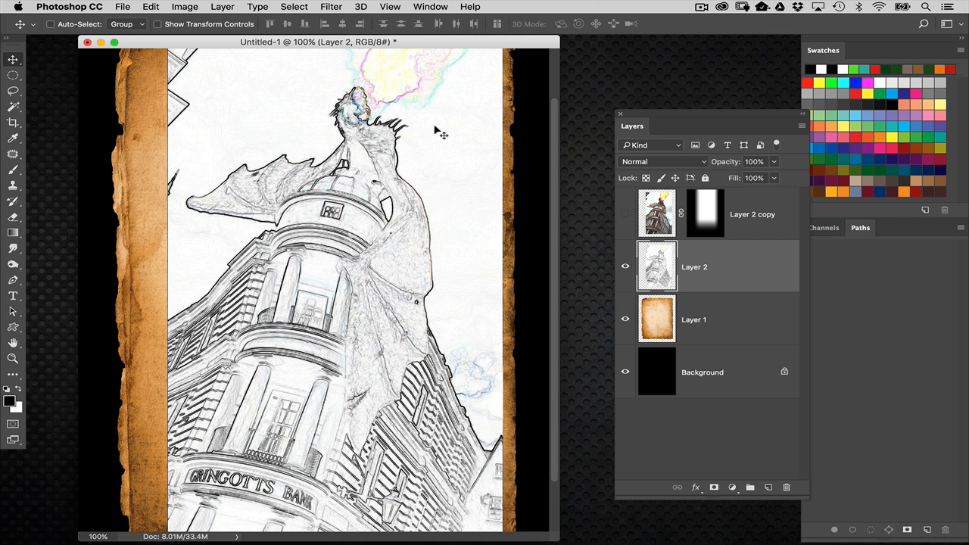
key("super+shift+u")
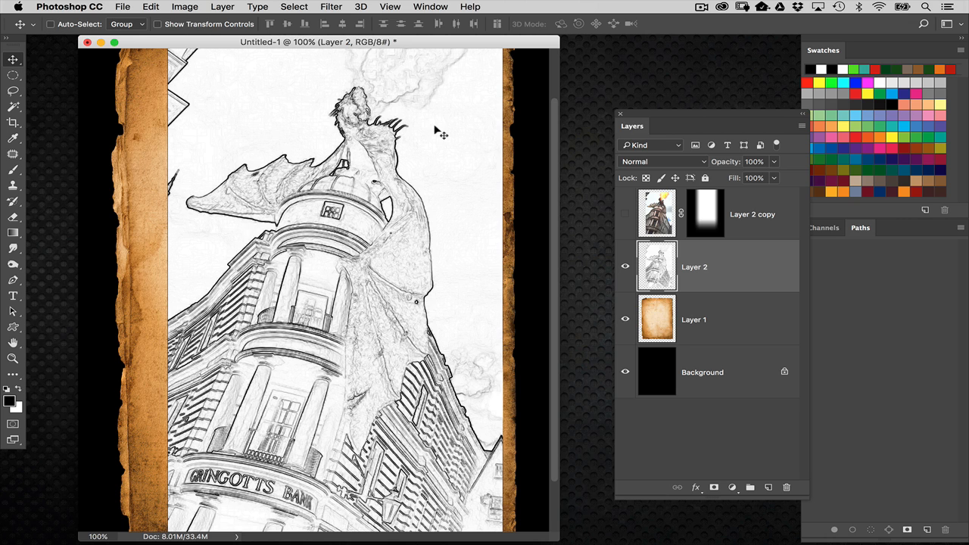
- Try the Linear Burn blend mode on the sketch layer and switch it to Multiply
left_click(663, 165)
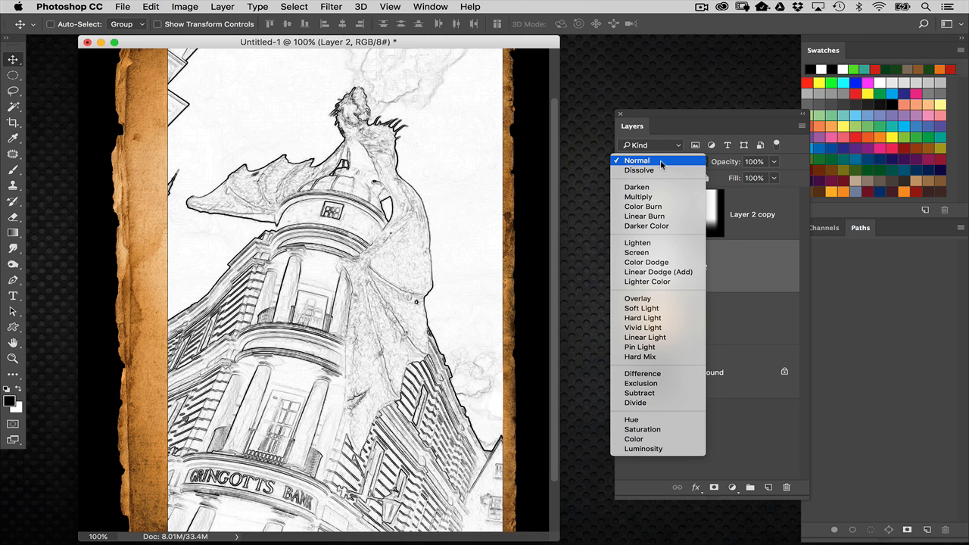
left_click(662, 218)
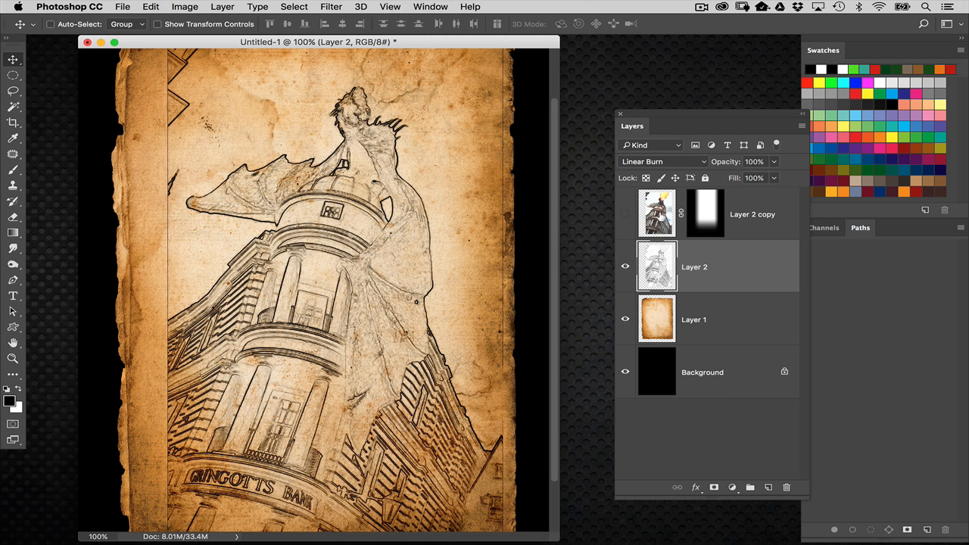
left_click(666, 161)
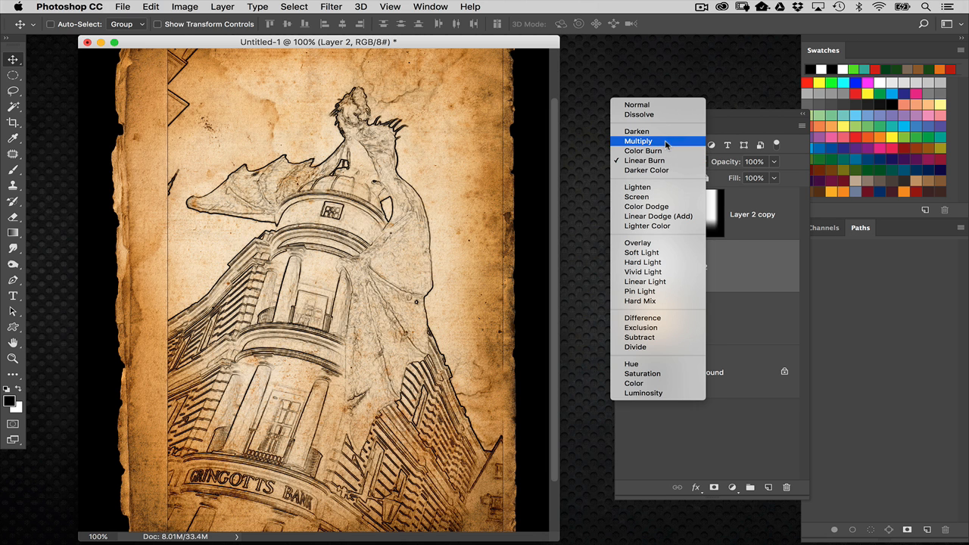
left_click(665, 141)
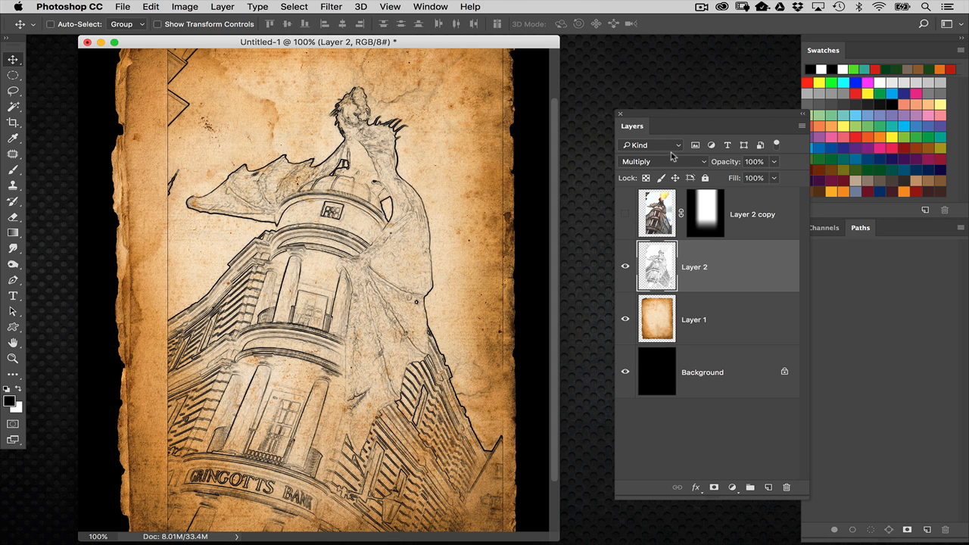
left_click(670, 160)
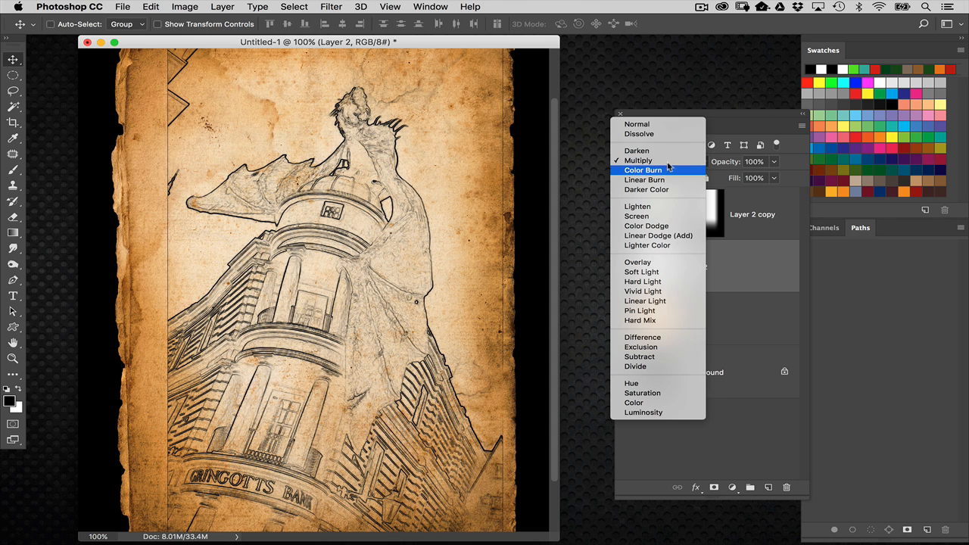
left_click(578, 178)
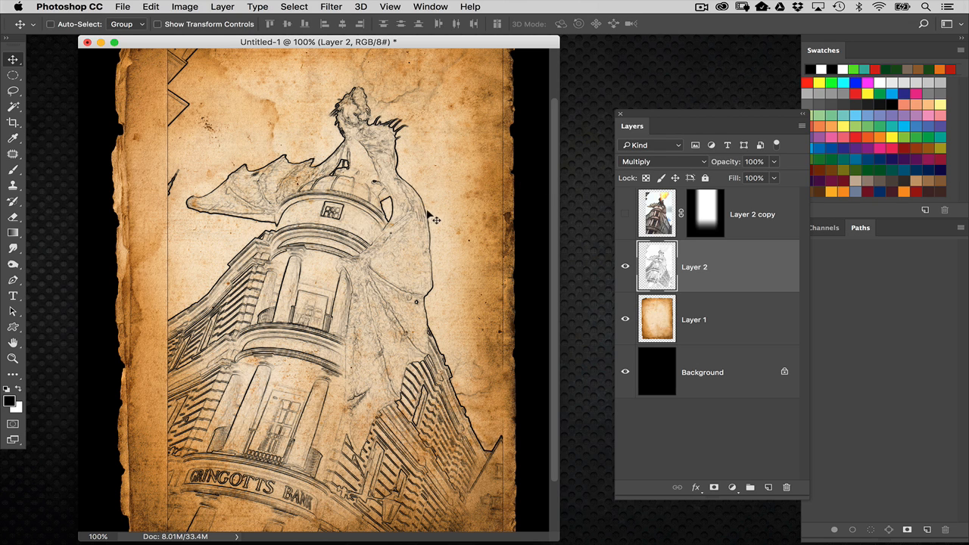
- Colorize the sketch lines reddish brown with Hue/Saturation, using a low orange-red hue and a saturation of 38
key("super+u")
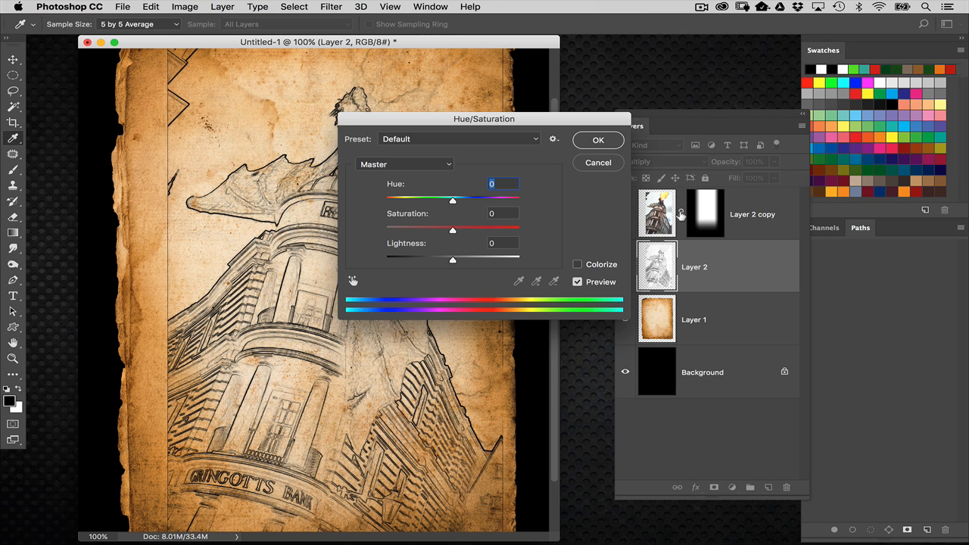
left_click_drag(576, 119, 728, 114)
left_click(731, 255)
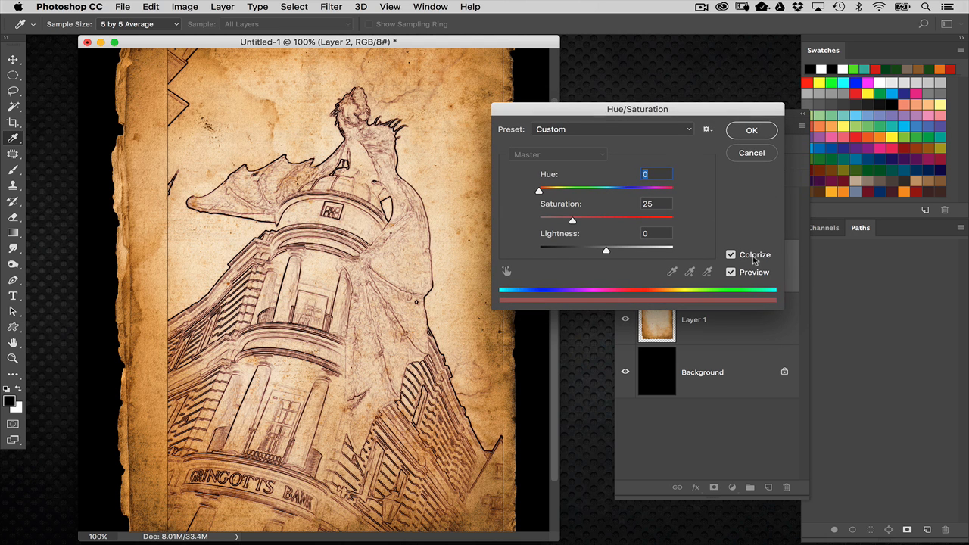
mouse_move(542, 191)
left_mouse_down()
mouse_move(591, 220)
mouse_move(547, 192)
left_mouse_up()
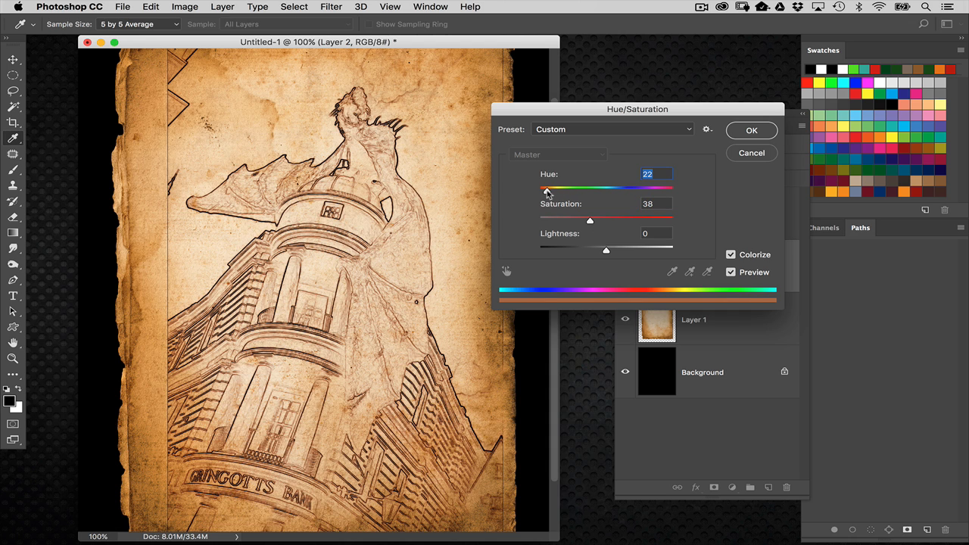
left_click_drag(548, 192, 545, 192)
left_click(752, 131)
key("v")
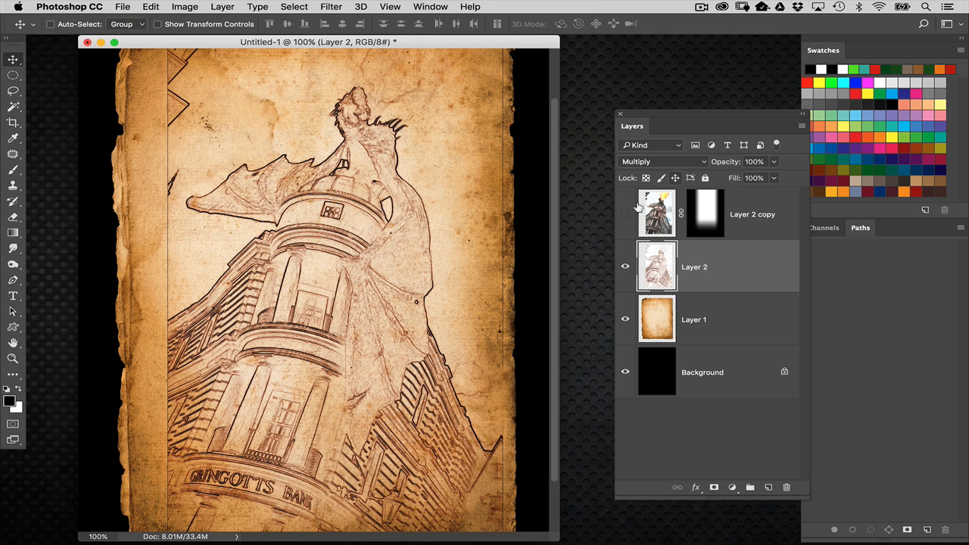
- Try Color Burn on the sketch layer, settle on Linear Burn and set the layer's opacity to 65%
left_click(665, 162)
left_click(666, 172)
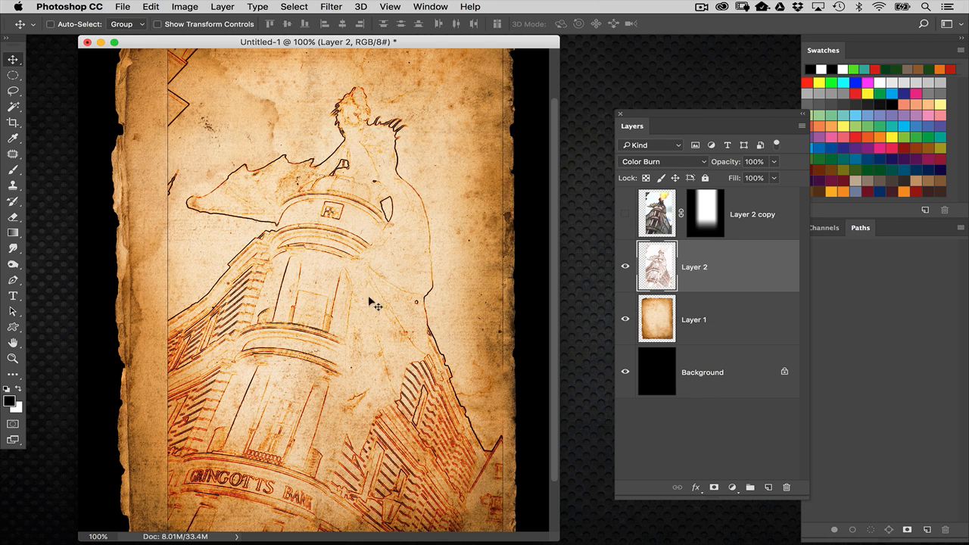
left_click(668, 163)
left_click(669, 172)
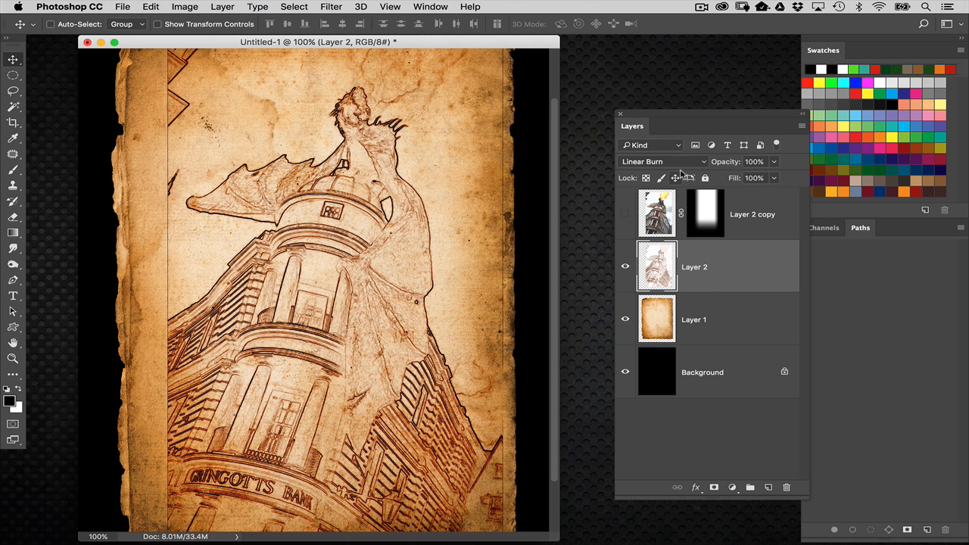
left_click_drag(729, 163, 705, 168)
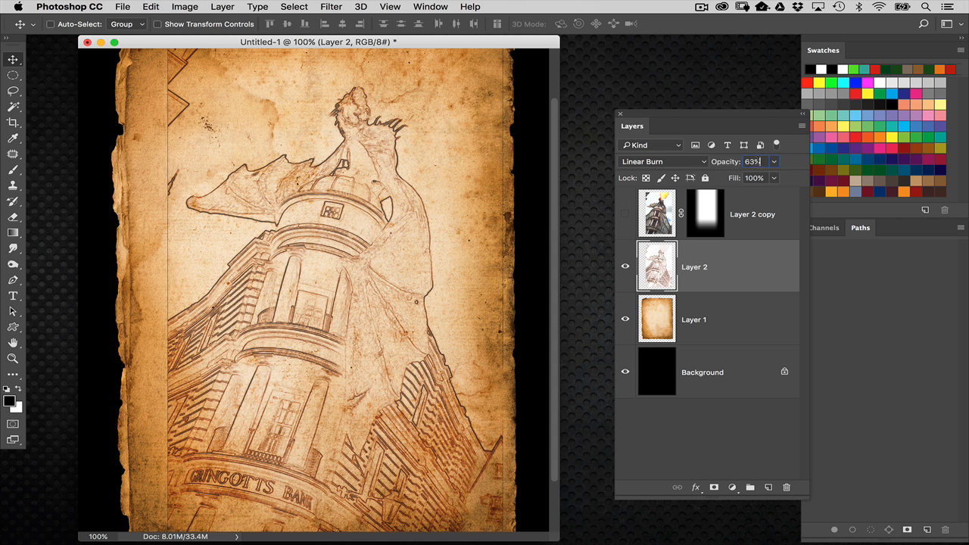
left_click(757, 161)
type("65")
- Add a layer mask to Layer 2 and fade the sketch's left, bottom and right edges with short inward linear black gradients
left_click(713, 487)
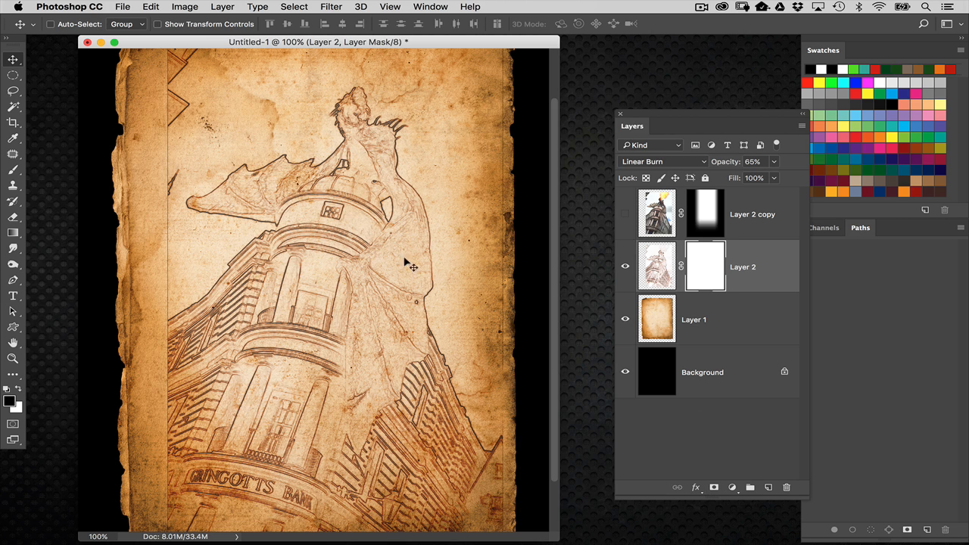
scroll(309, 249, "up", 3)
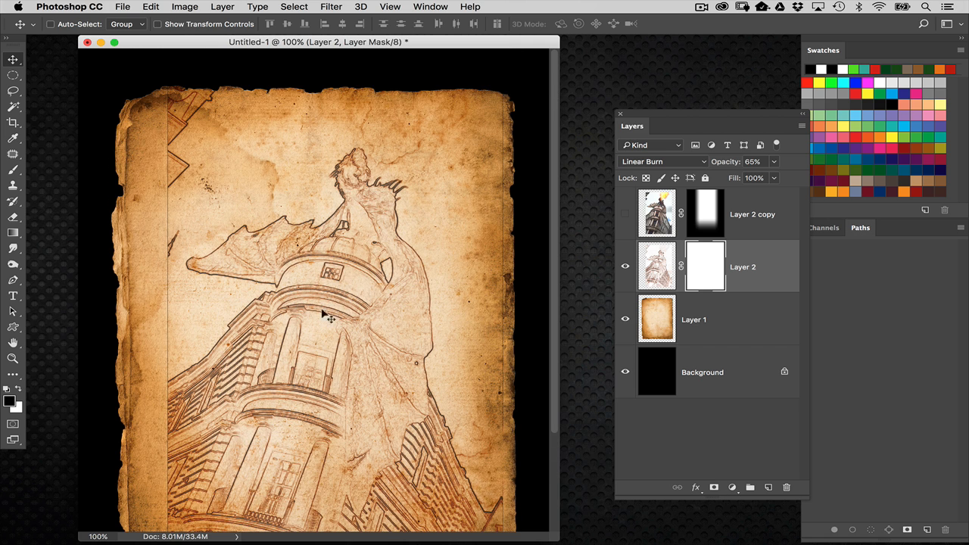
left_click(13, 232)
left_click_drag(174, 178, 225, 178)
left_click_drag(323, 307, 312, 173)
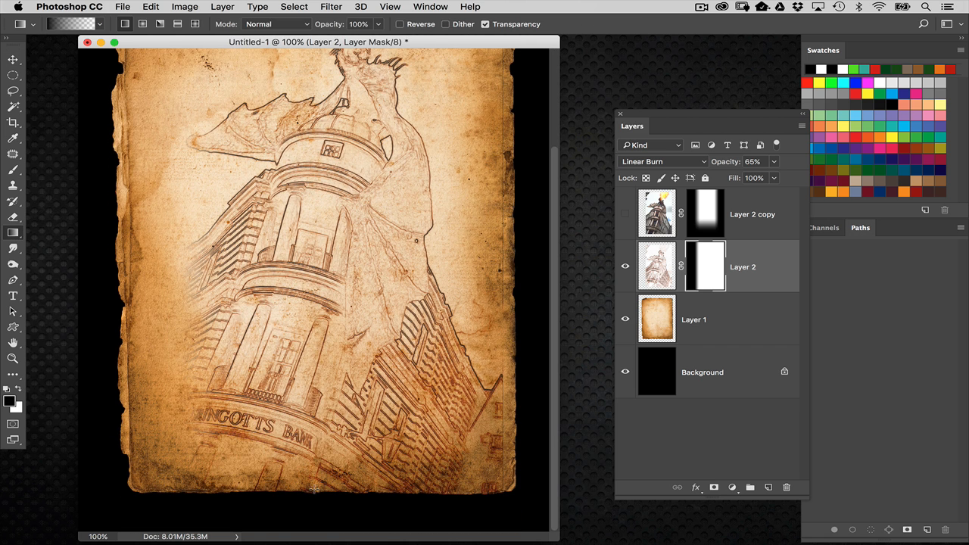
left_click_drag(314, 490, 306, 442)
left_click_drag(489, 356, 455, 356)
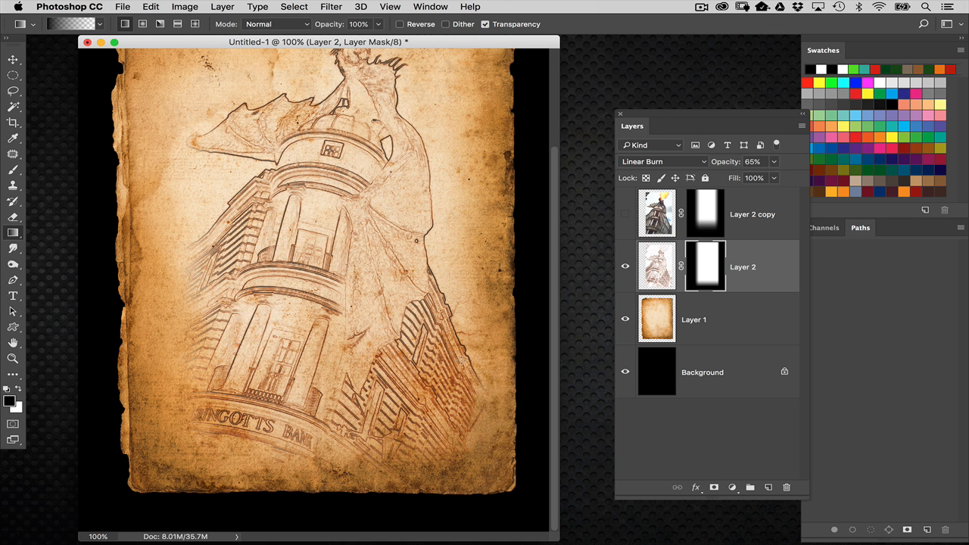
- Show Layer 2 copy over the sketch layer again and compare the artwork with and without it
left_click_drag(555, 278, 555, 198)
left_click(625, 214)
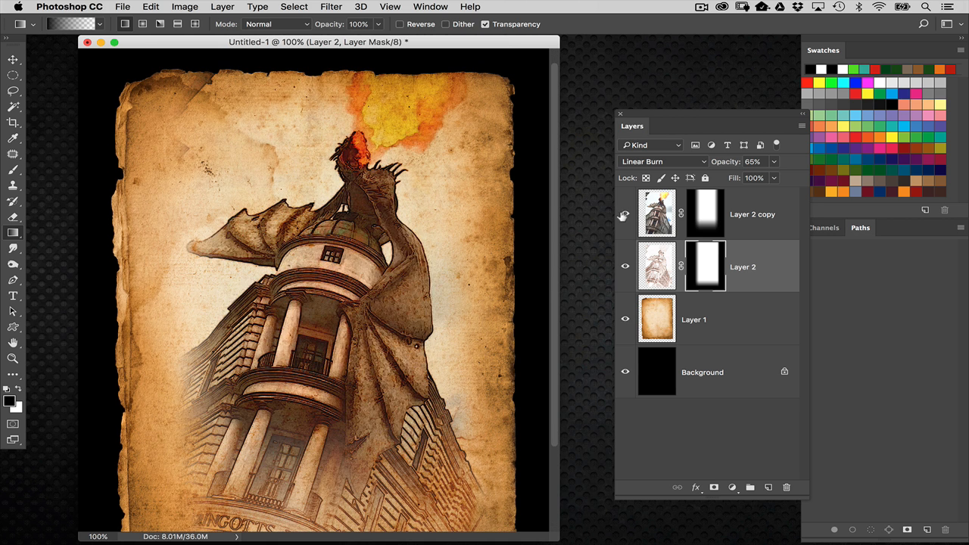
key("super+minus")
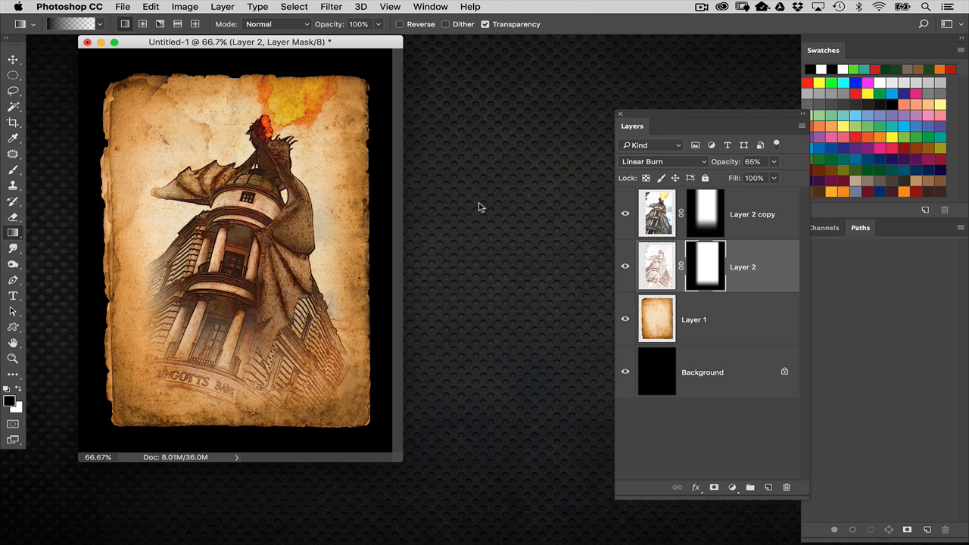
left_click_drag(401, 454, 518, 493)
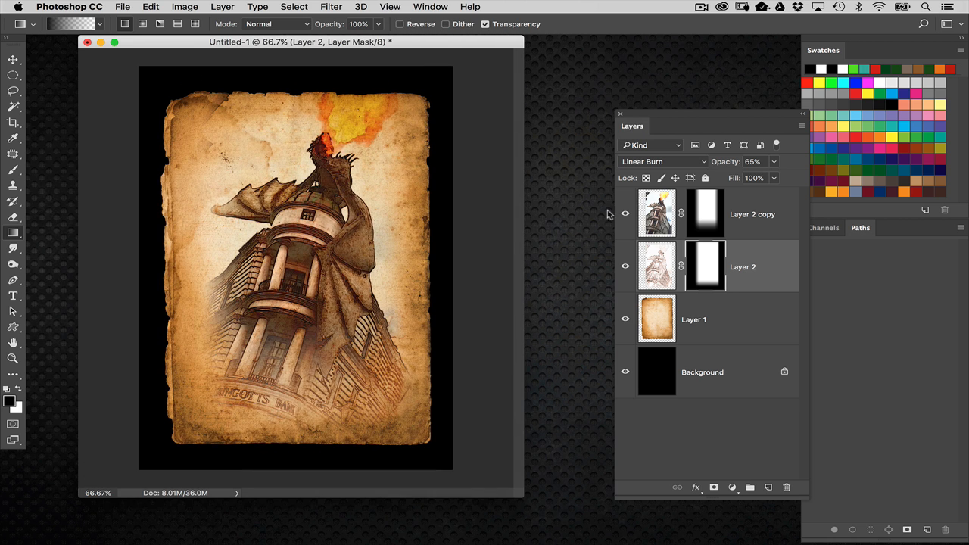
left_click(623, 212)
left_click(624, 210)
- Fade the sketch lines around the dragon's head and upper body with two overlapping radial black gradients on Layer 2's mask
key("super+plus")
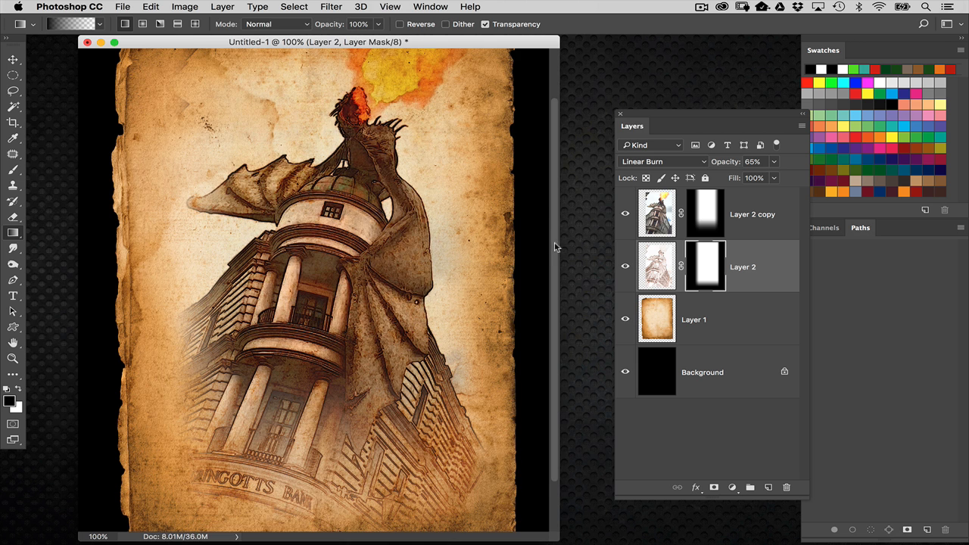
scroll(447, 203, "up", 3)
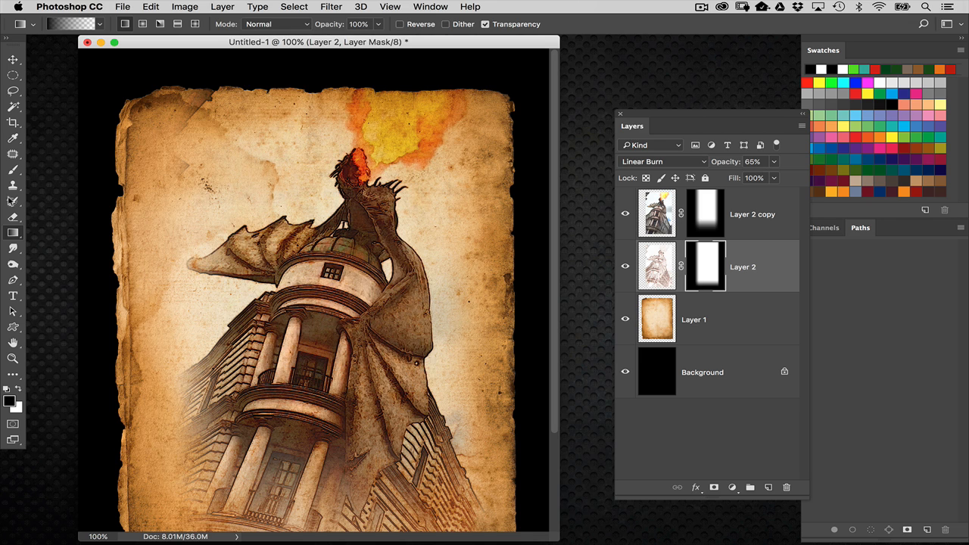
left_click(143, 23)
left_click_drag(361, 210, 303, 329)
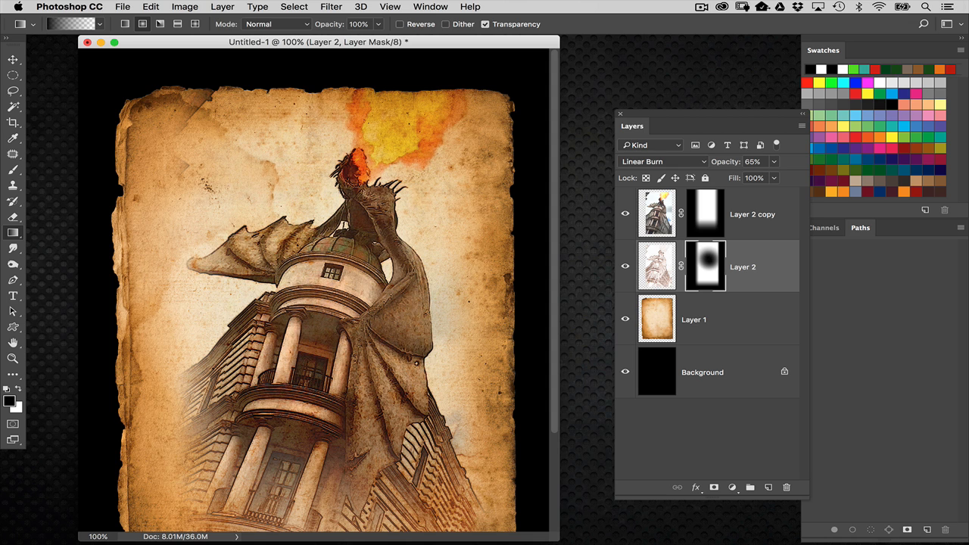
left_click_drag(376, 205, 313, 312)
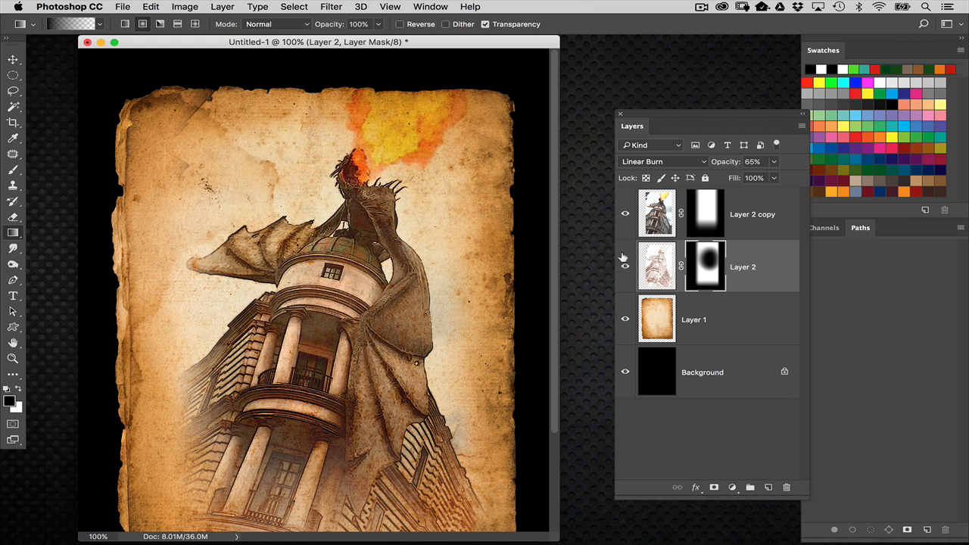
left_click(625, 212)
left_click(625, 212)
left_click(621, 214)
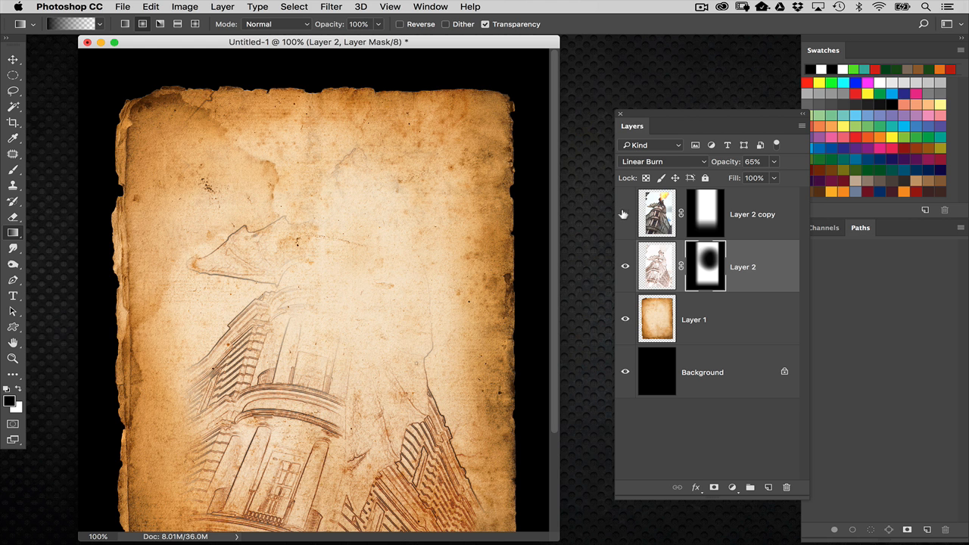
left_click(623, 214)
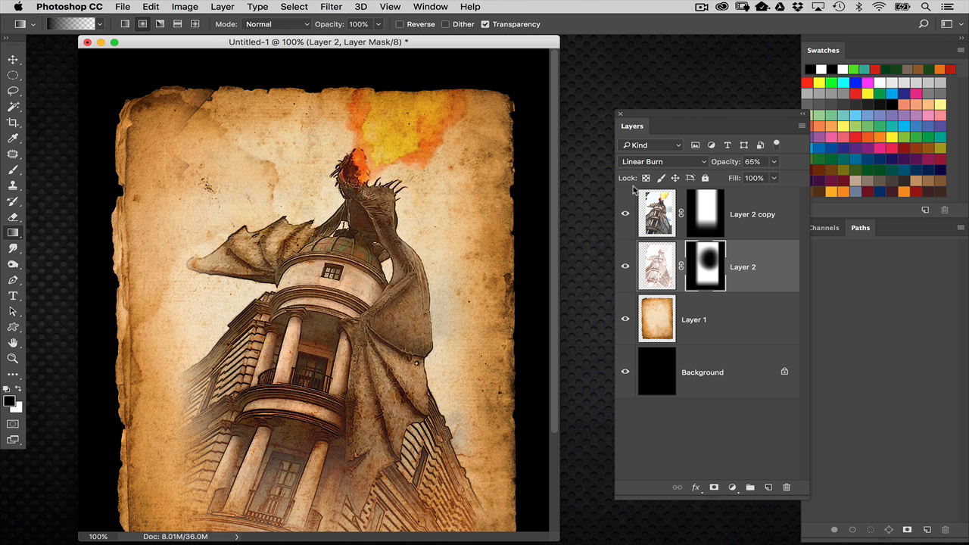
key("super+minus")
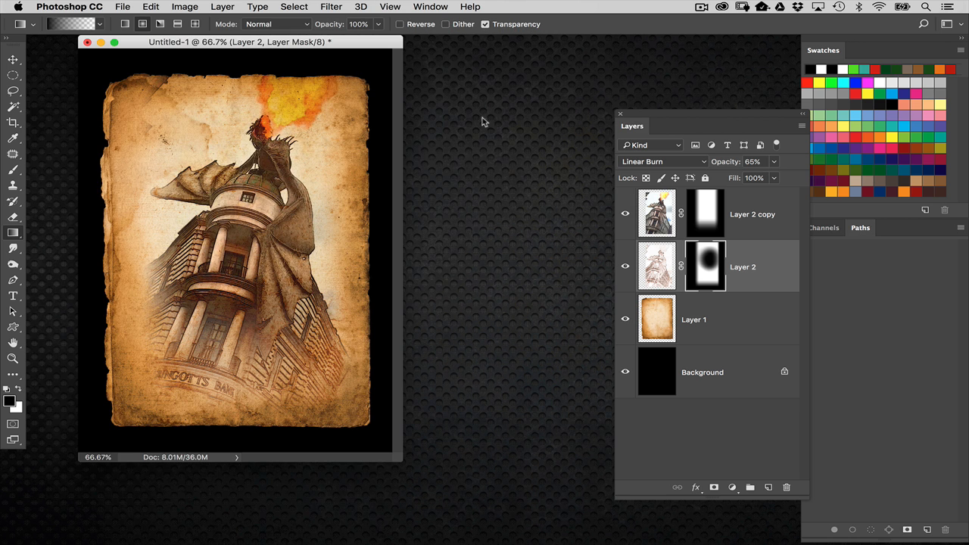
- Examine the blended artwork at 100% and at full view, with and without Layer 2 copy
key("super+plus")
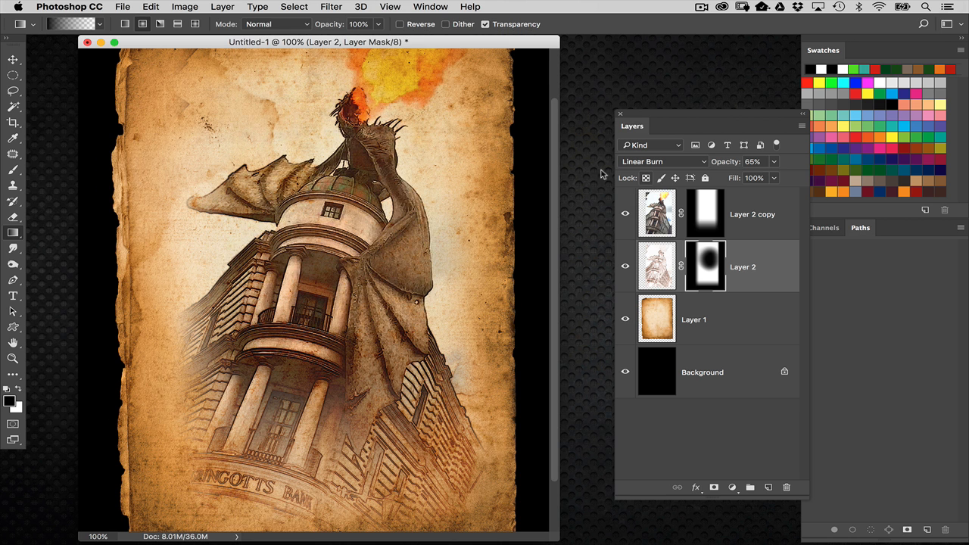
left_click_drag(559, 253, 596, 159)
left_click_drag(643, 114, 634, 111)
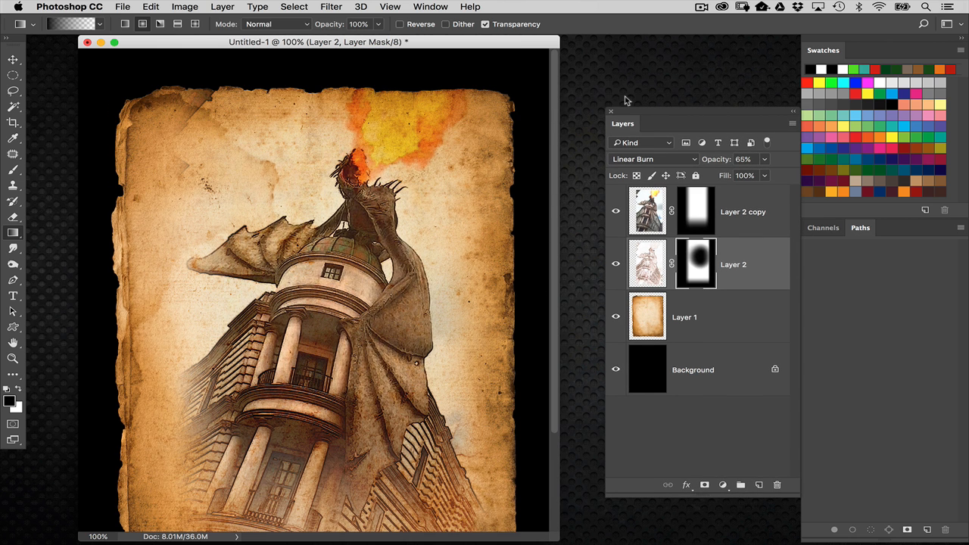
key("super+minus")
left_click_drag(370, 40, 421, 58)
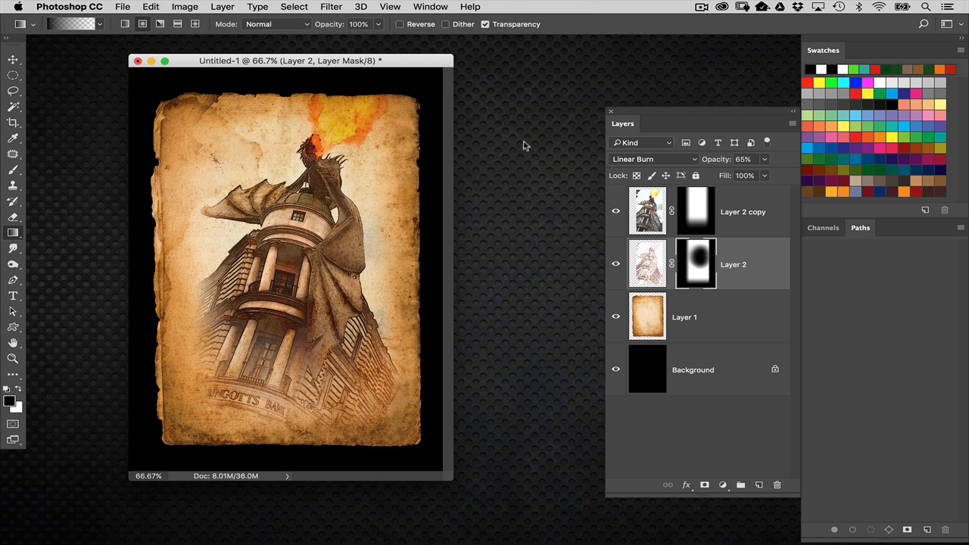
left_click(647, 257)
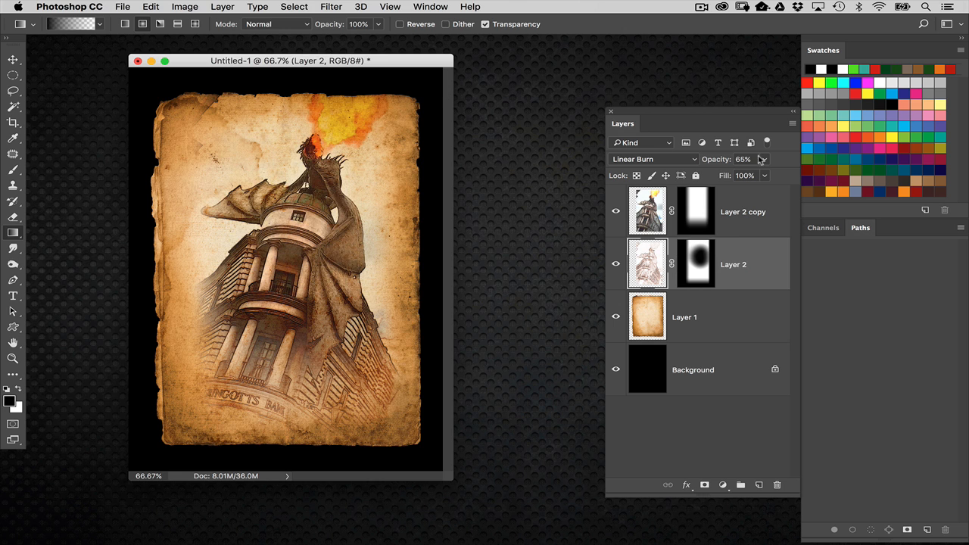
left_click(612, 208)
left_click(613, 209)
key("super+1")
left_click_drag(634, 127, 683, 138)
scroll(594, 151, "up", 3)
scroll(583, 227, "down", 3)
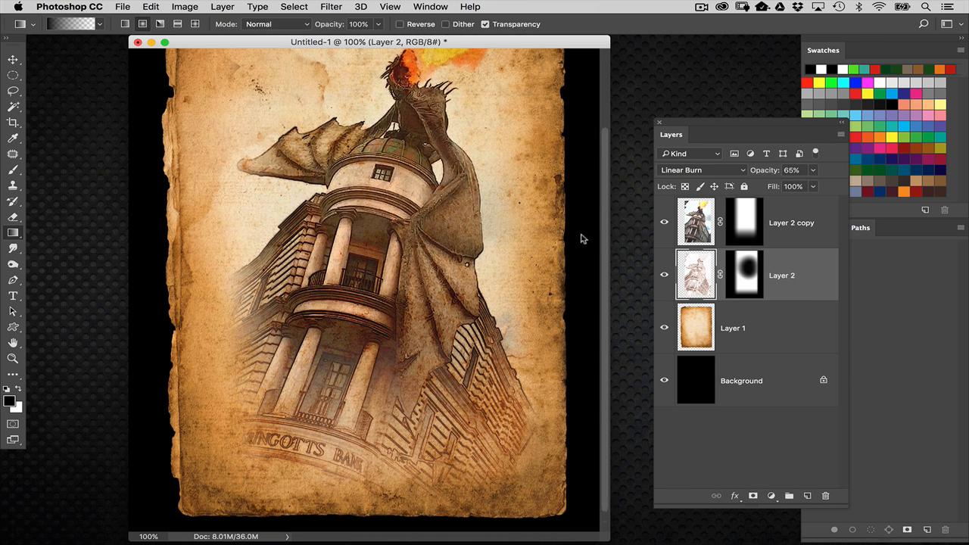
scroll(598, 152, "up", 3)
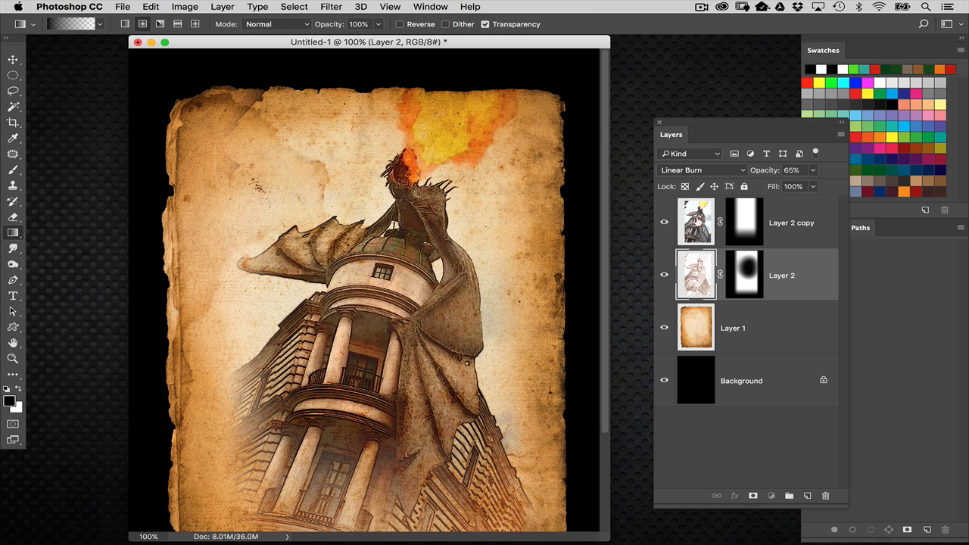
- Select Layer 2 and Layer 2 copy together and shift the building artwork slightly right and up on the parchment
left_click(697, 221, "shift")
key("v")
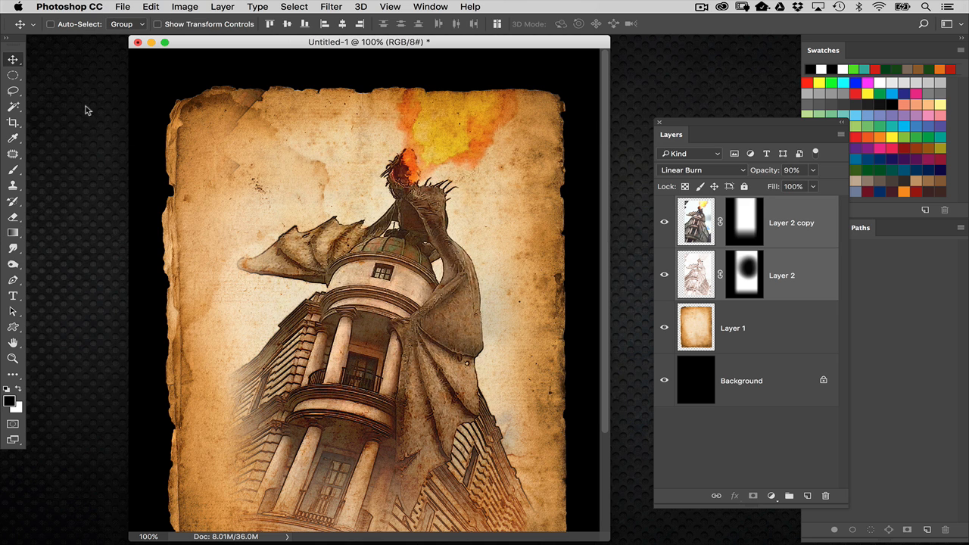
left_click_drag(415, 261, 428, 232)
key("super+minus")
left_click_drag(452, 459, 574, 502)
left_click_drag(419, 307, 407, 305)
key("Up")
key("Up")
key("Up")
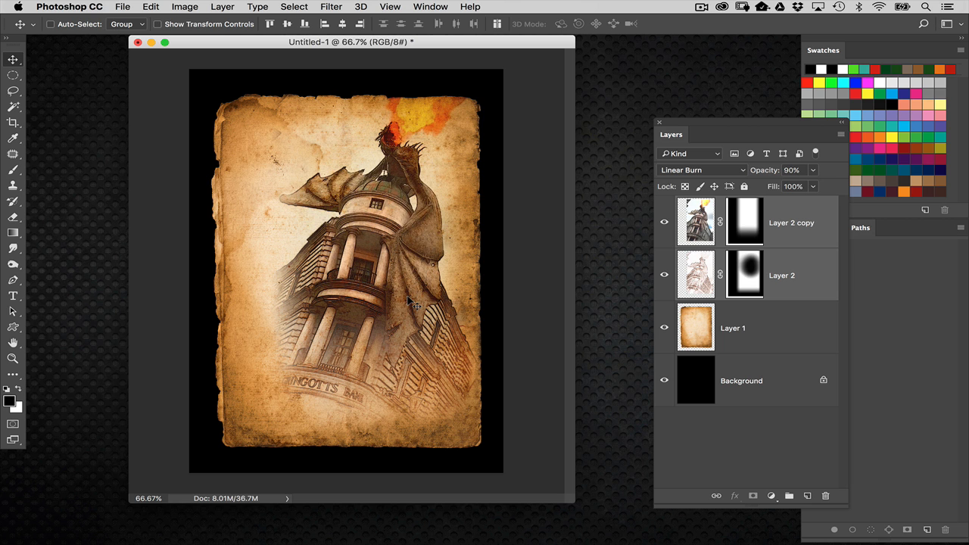
- Compare the repositioned artwork with and without Layer 2 copy and inspect its lower part at 100%
left_click(693, 239)
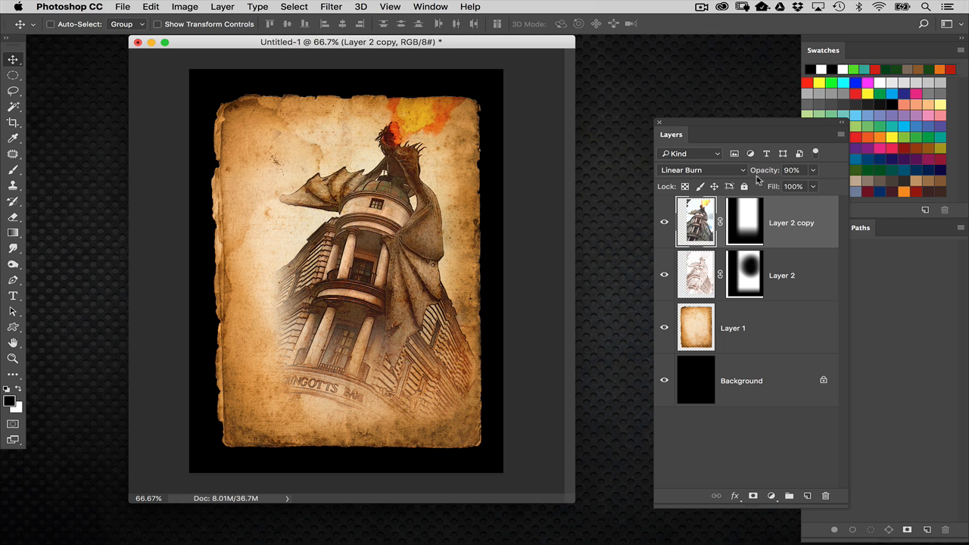
left_click(665, 223)
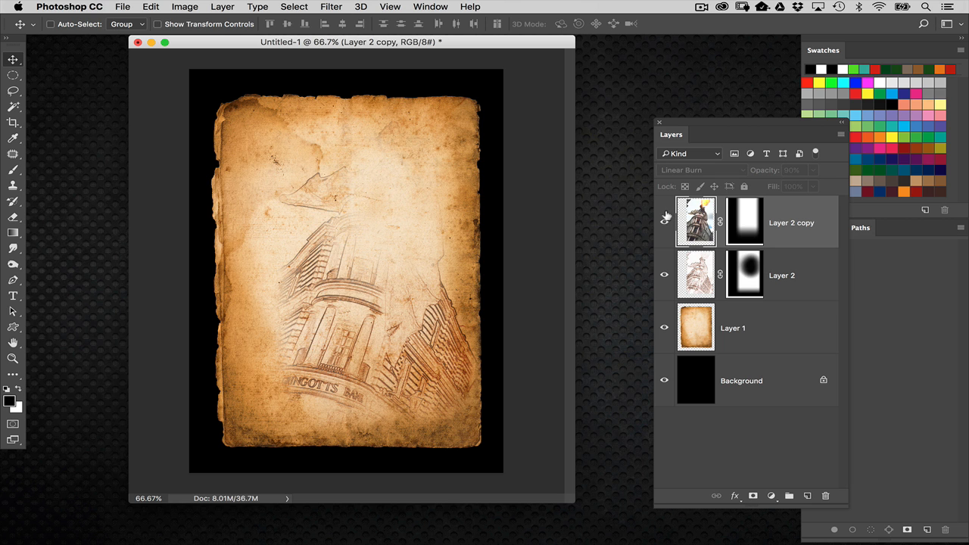
left_click(665, 221)
key("super+minus")
key("super+plus")
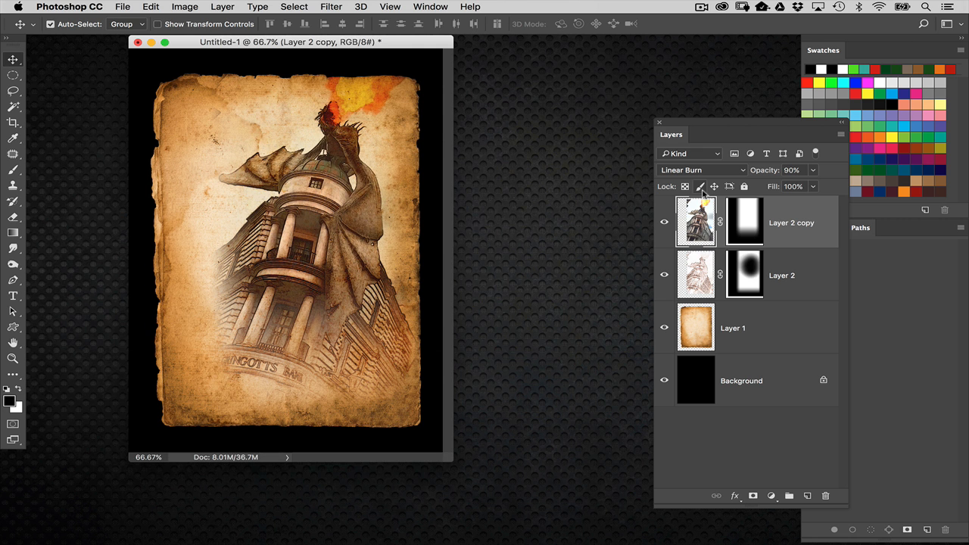
left_click_drag(667, 124, 633, 122)
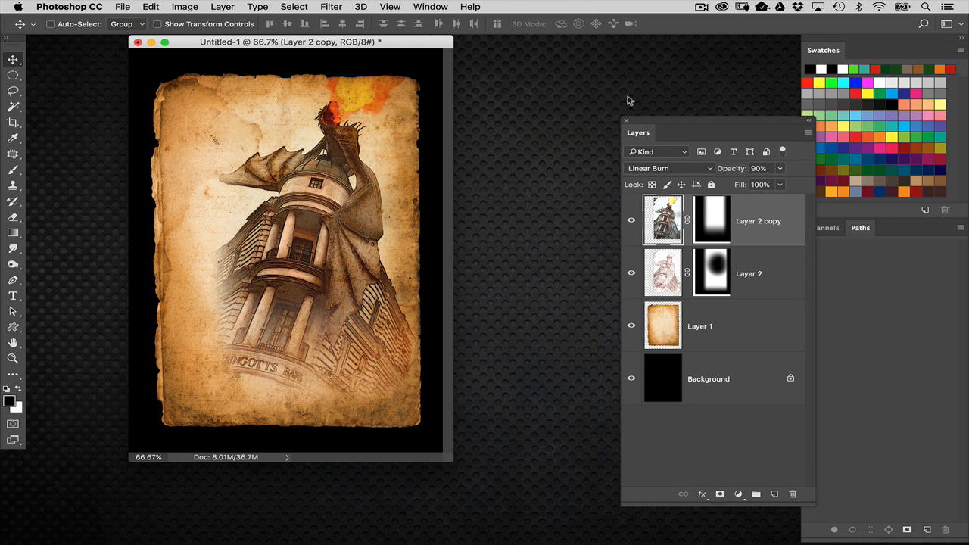
key("super+1")
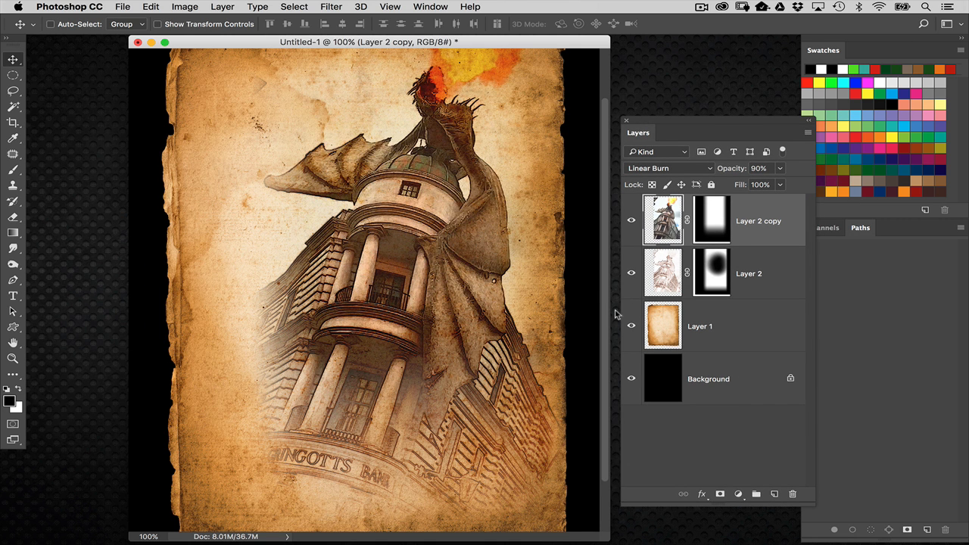
scroll(606, 379, "down", 3)
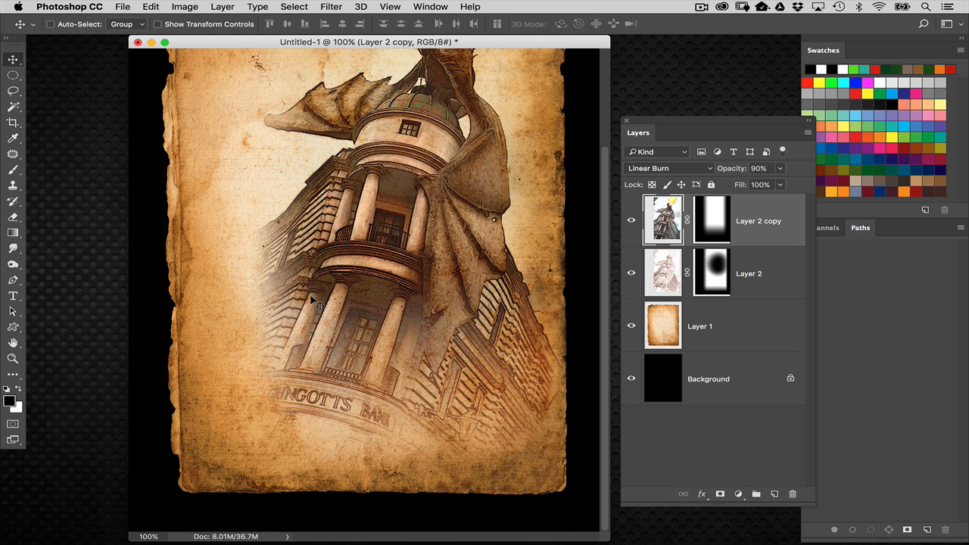
key("super+minus")
left_click_drag(457, 469, 553, 510)
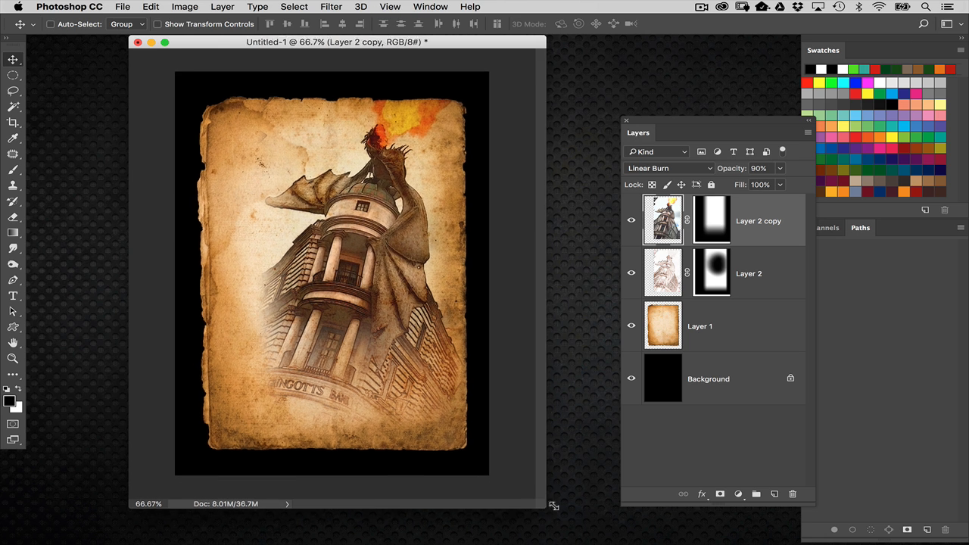
- Load Layer 1's parchment outline as a selection and offset the selection down and to the right
left_click(674, 327)
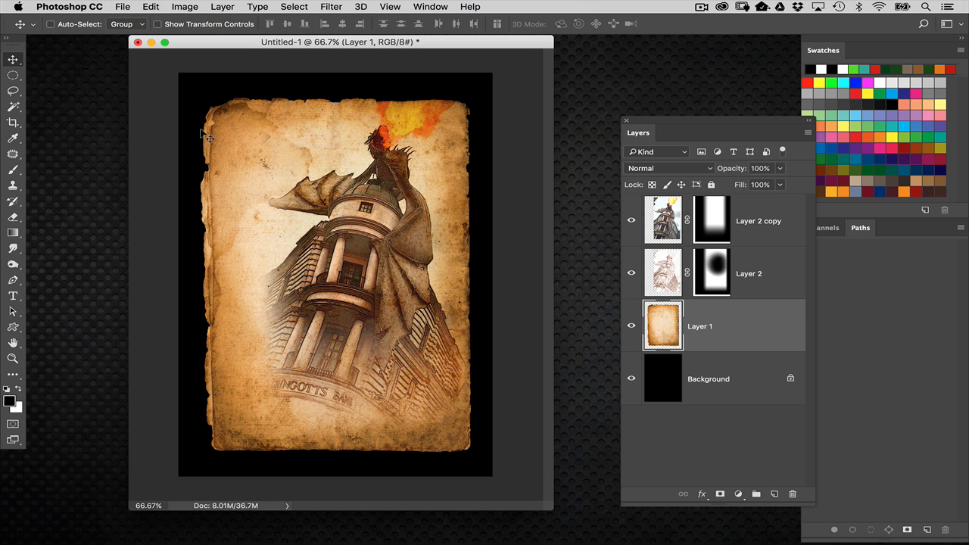
left_click(663, 325, "super")
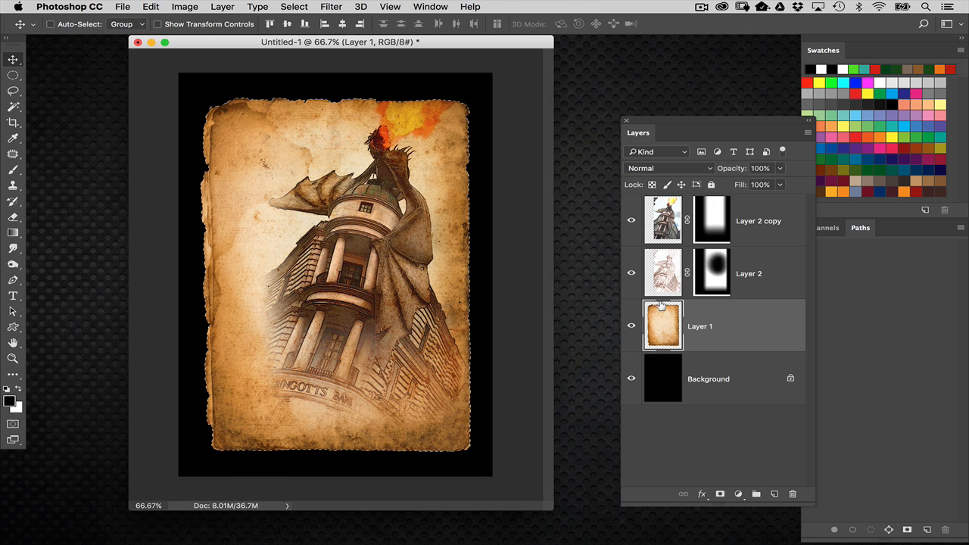
left_click(13, 75)
left_click_drag(235, 211, 323, 299)
key("super+t")
left_click_drag(396, 112, 305, 126)
key("super+z")
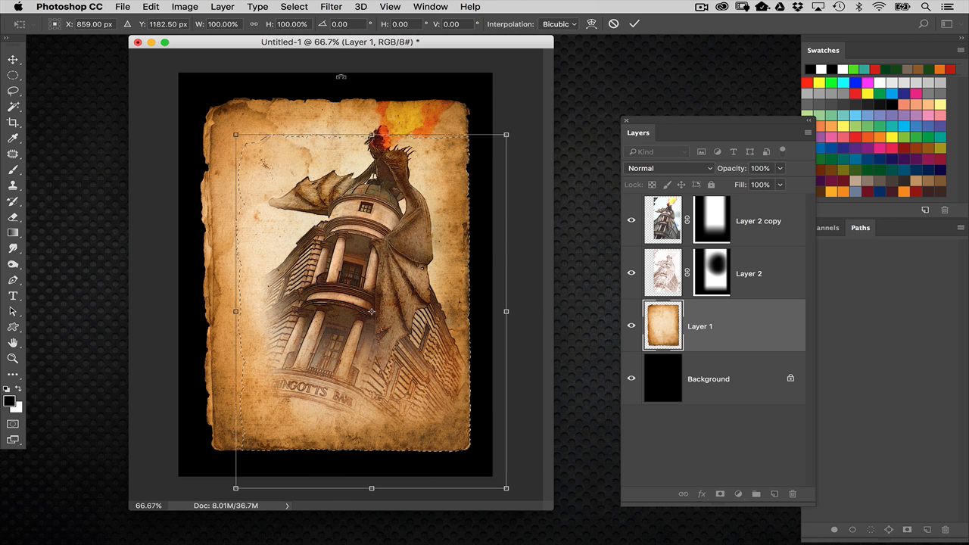
key("Return")
- Transform the selection outline, rotating it to about -60.61° and positioning its ragged long edge diagonally across the parchment's lower part
left_click(296, 7)
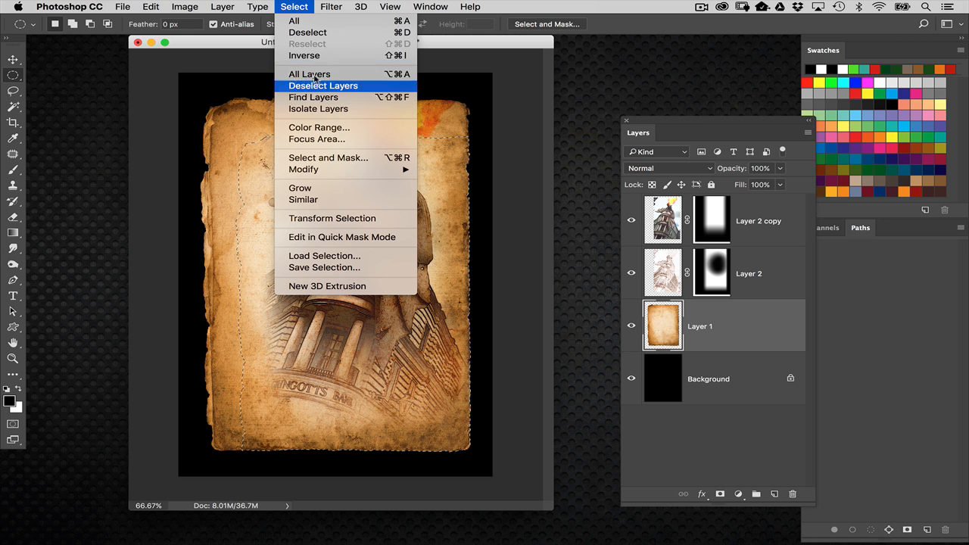
left_click(327, 218)
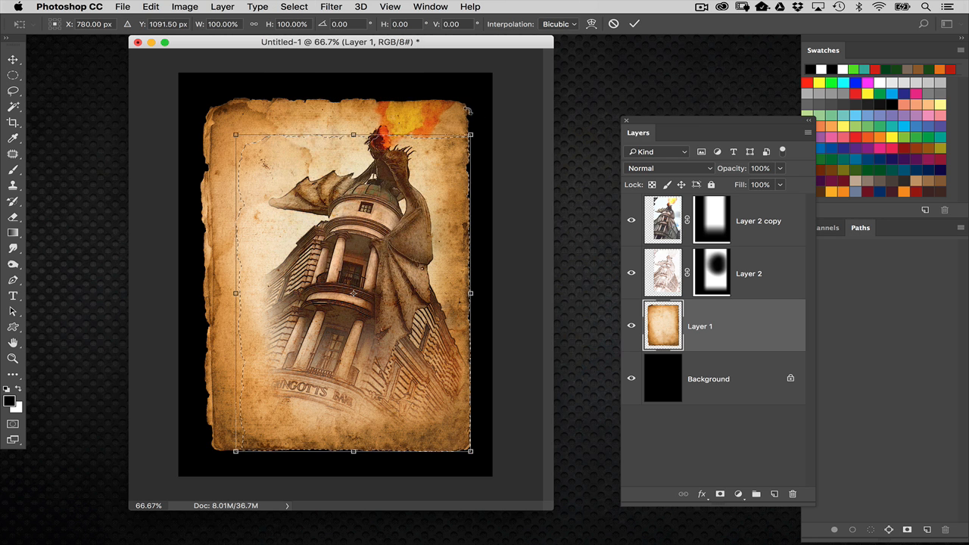
left_click_drag(473, 112, 283, 135)
left_click_drag(331, 297, 346, 312)
left_click_drag(410, 177, 373, 175)
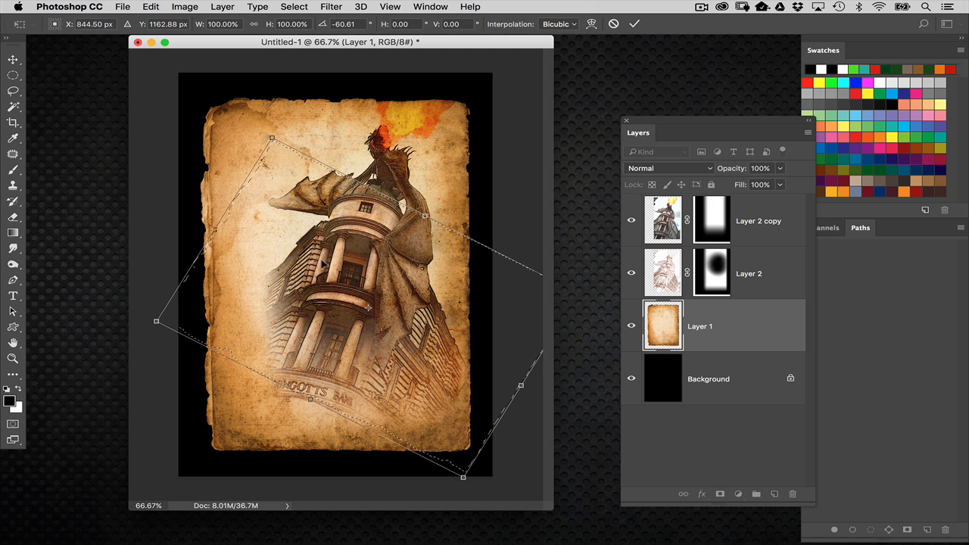
left_click_drag(321, 262, 340, 276)
- Warp the selection outline so its ragged lower edge bends in a custom curve across the parchment's bottom, and apply the transformation
right_click(338, 294)
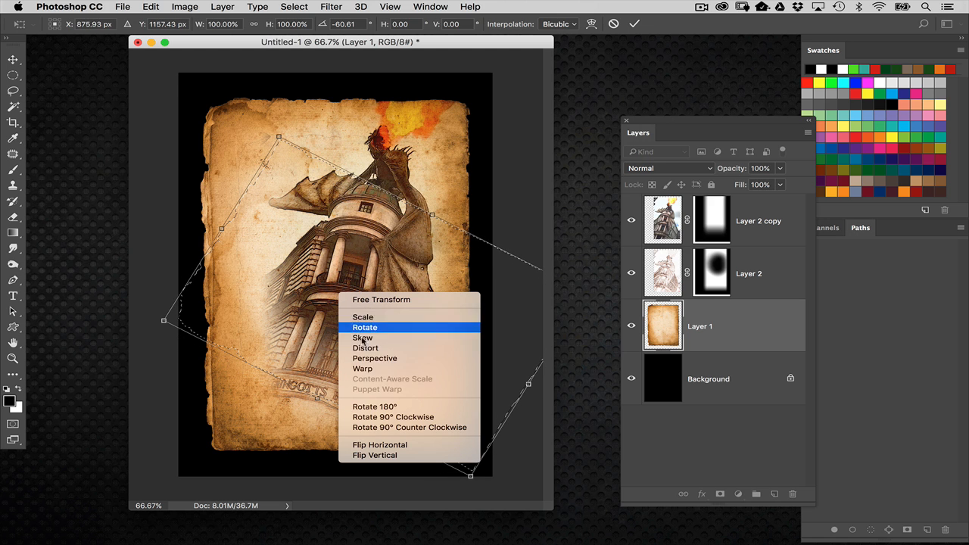
left_click(363, 369)
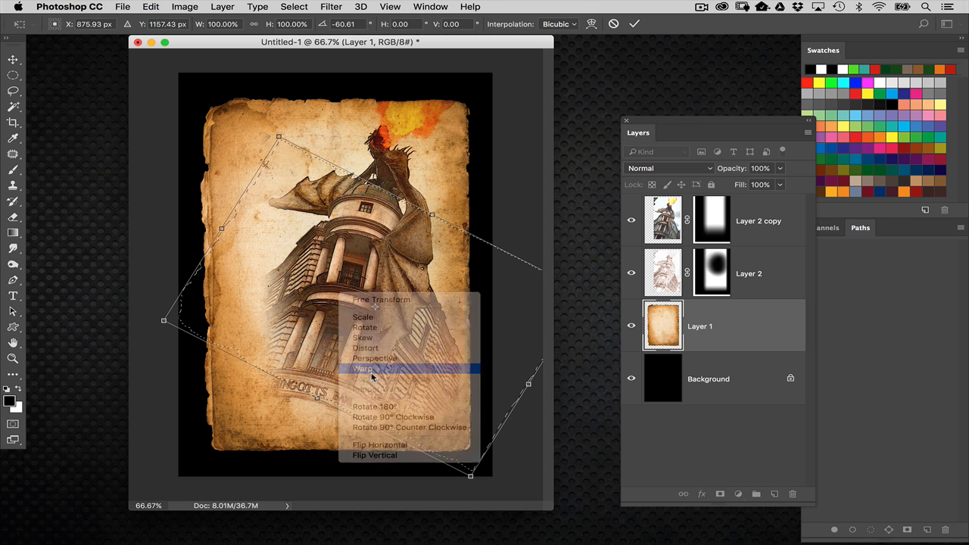
left_click_drag(218, 301, 211, 278)
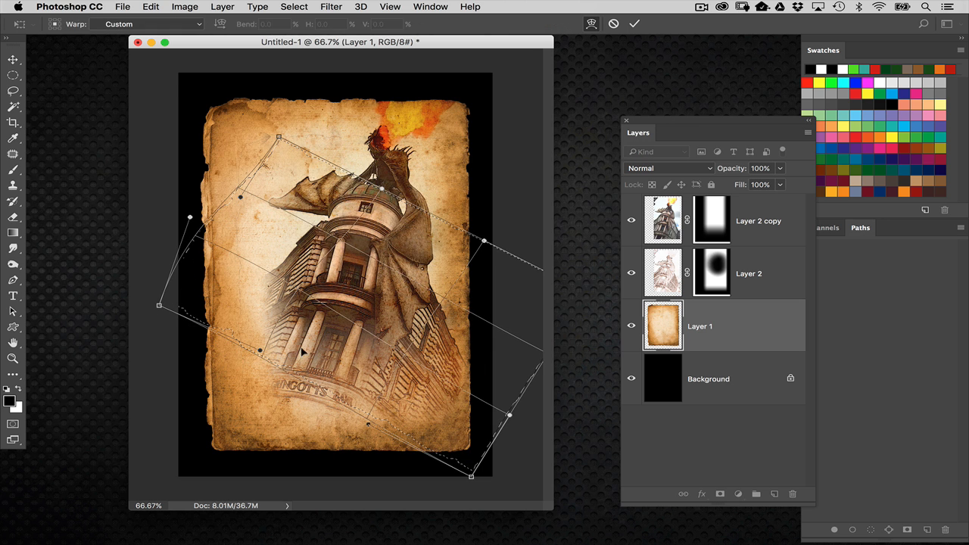
left_click_drag(337, 390, 337, 407)
left_click_drag(466, 457, 489, 441)
left_click_drag(208, 255, 206, 244)
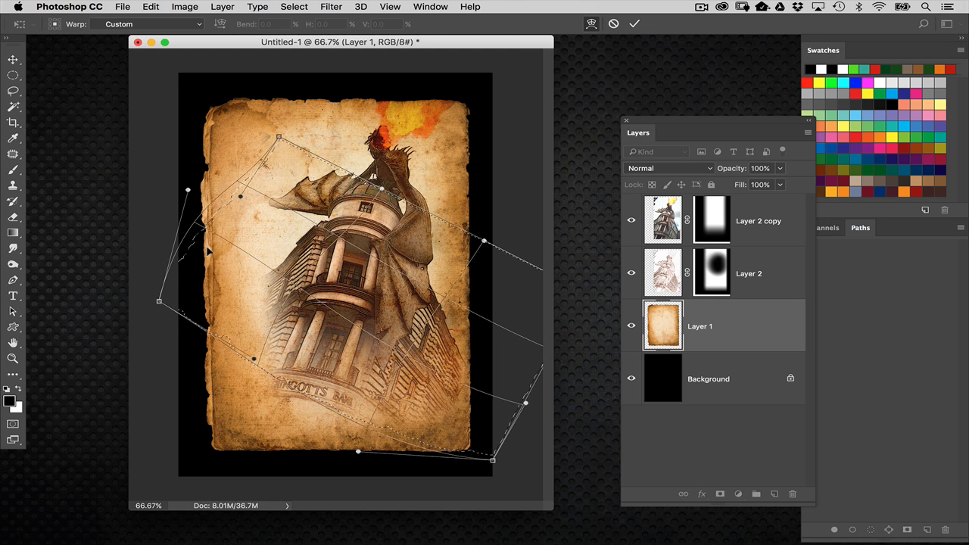
left_click_drag(349, 391, 355, 399)
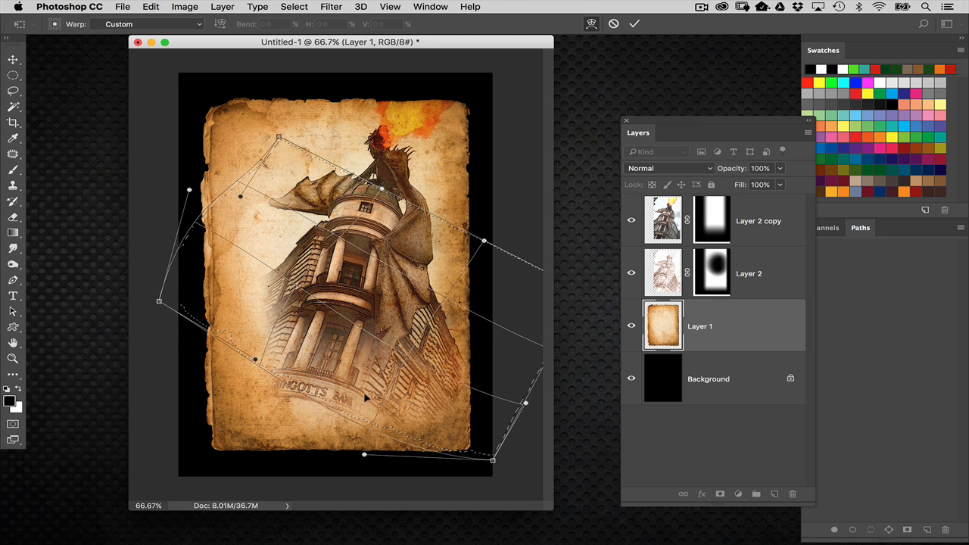
key("Return")
- Add the whole canvas area above the ragged edge to the selection with the Lasso tool
key("m")
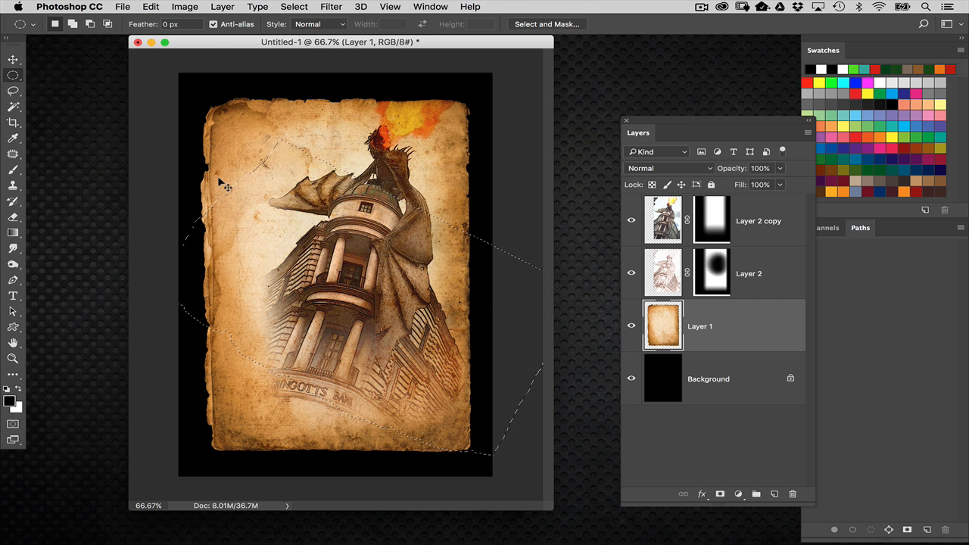
key("super+minus")
key("super+equal")
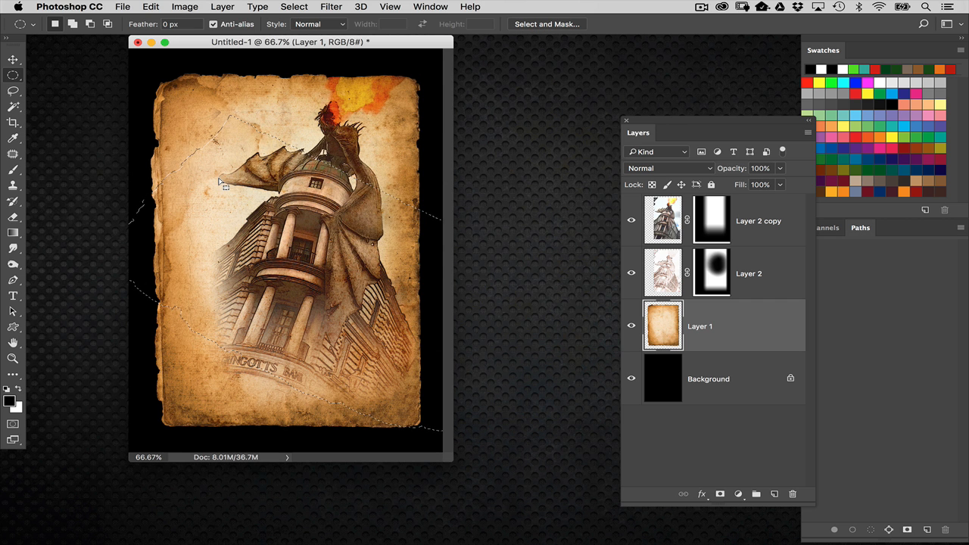
left_click_drag(452, 459, 608, 530)
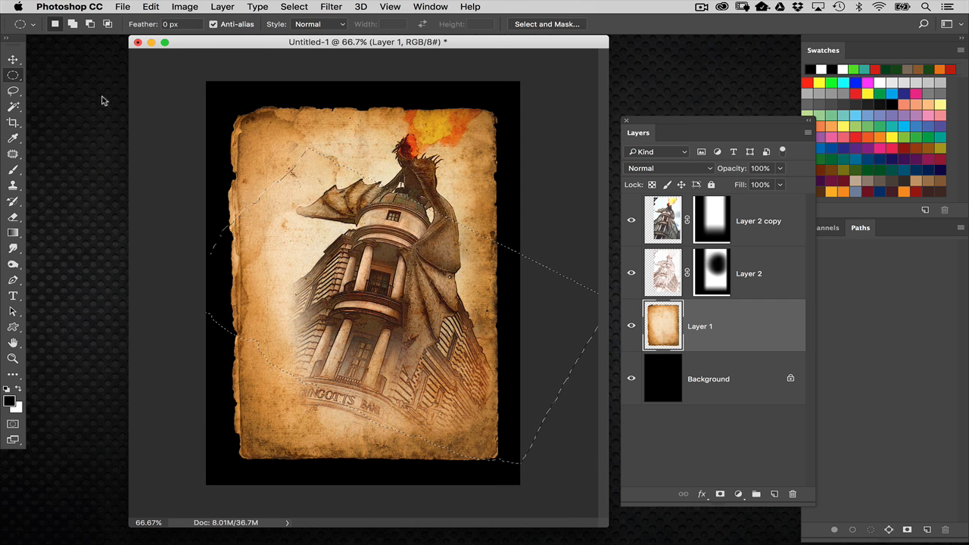
left_click(13, 91)
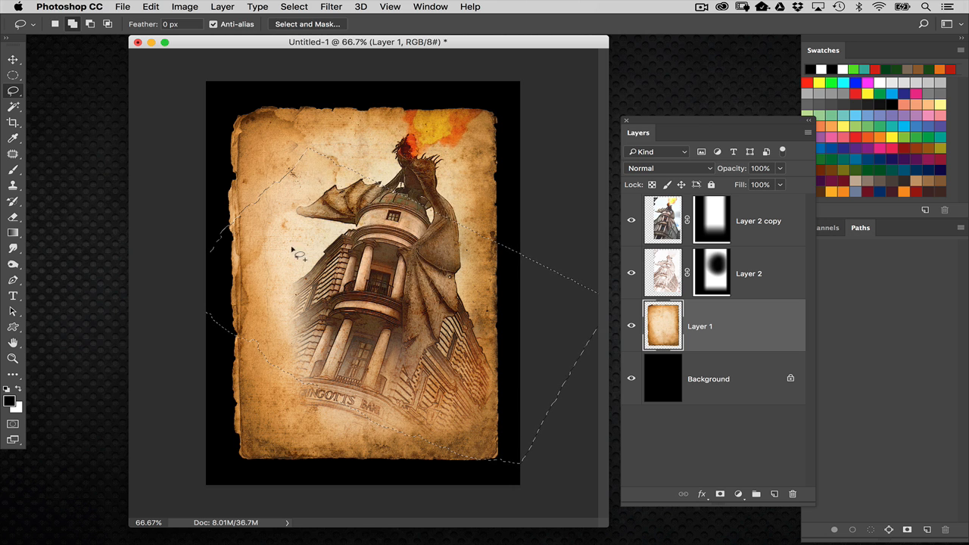
key("shift")
mouse_move(250, 285)
left_mouse_down()
mouse_move(167, 117)
mouse_move(207, 66)
mouse_move(324, 41)
mouse_move(528, 104)
mouse_move(526, 238)
mouse_move(431, 300)
mouse_move(288, 285)
left_mouse_up()
- Invert the selection to the area below the ragged edge and remove the stray sliver at the canvas's upper-right corner
left_click(295, 7)
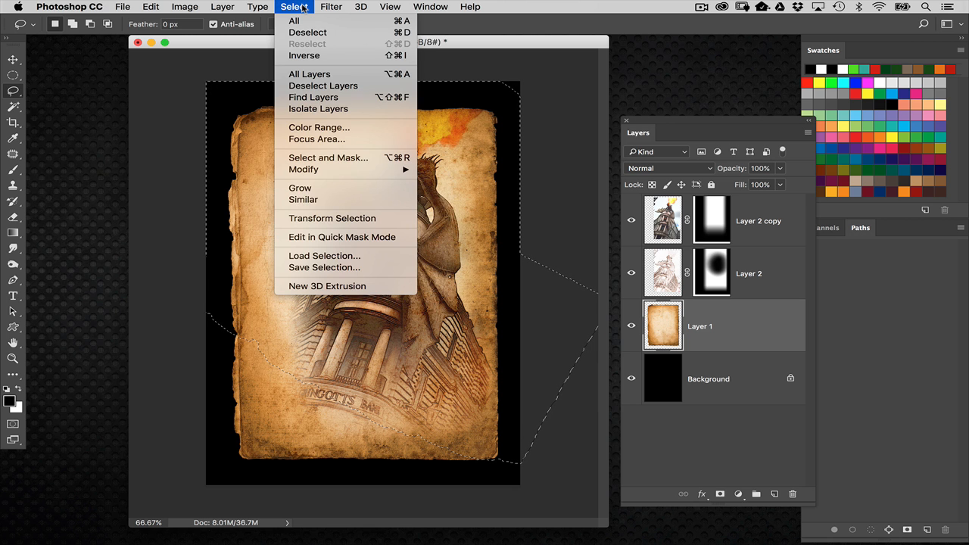
left_click(315, 54)
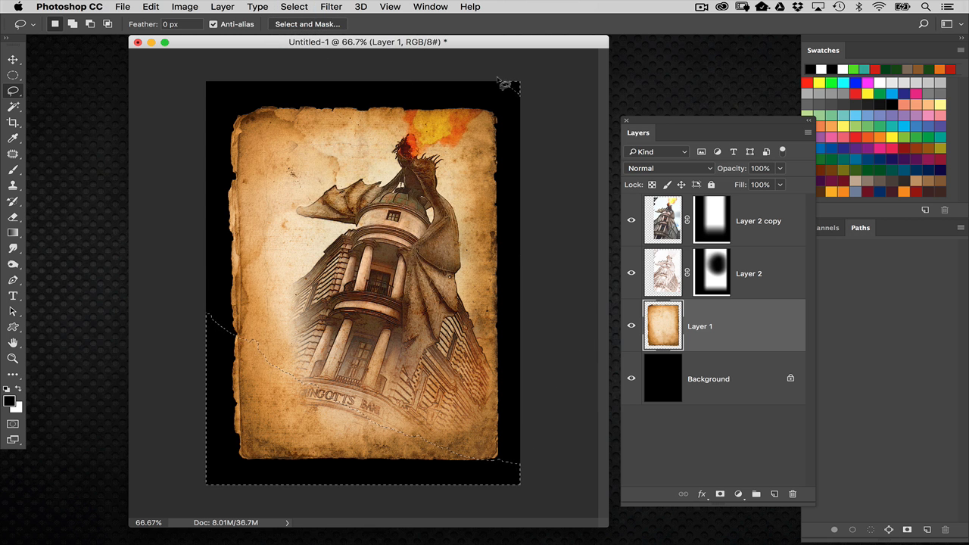
mouse_move(511, 81)
left_mouse_down()
mouse_move(513, 68)
mouse_move(471, 88)
mouse_move(519, 162)
mouse_move(520, 39)
mouse_move(513, 95)
left_mouse_up()
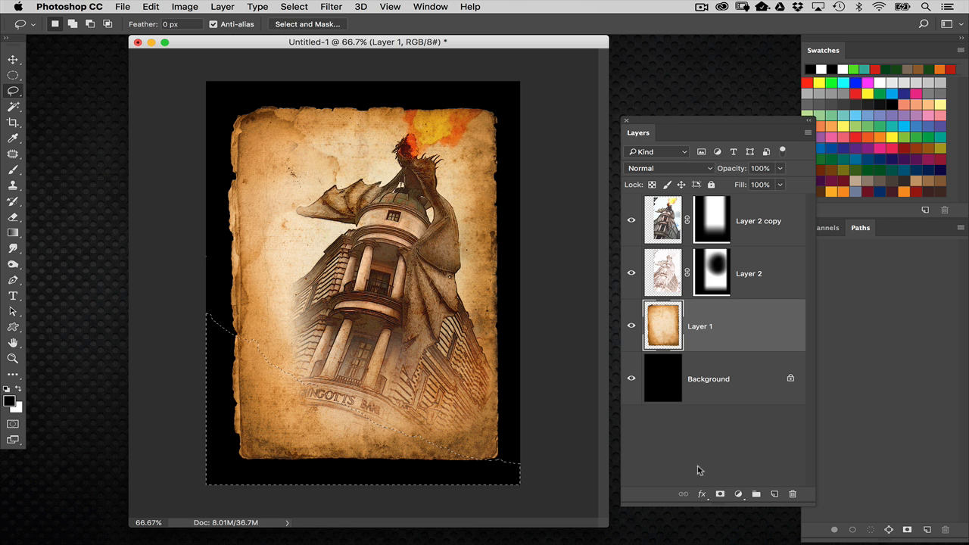
- Add a layer mask to Layer 1 that hides the selected area below the ragged edge, and make the parchment image active
left_click(721, 493)
key("super+z")
left_click(719, 494, "alt")
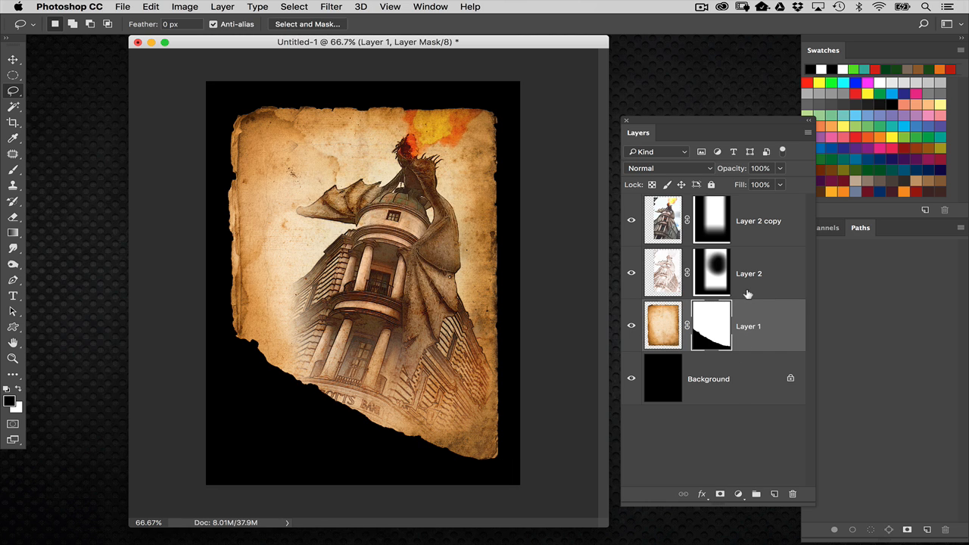
left_click(663, 324)
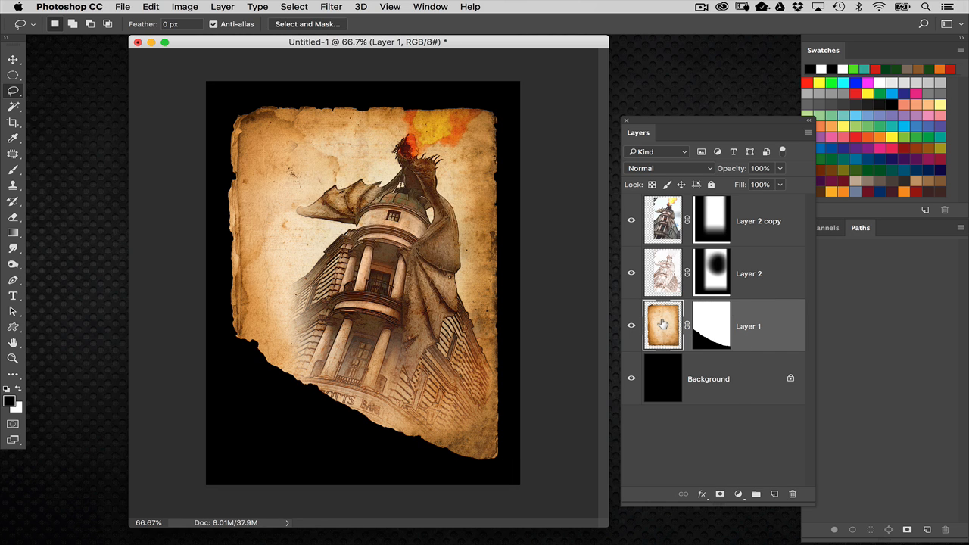
- Bring up the fire.jpg image and arrange its window and the layer list side by side
key("super+minus")
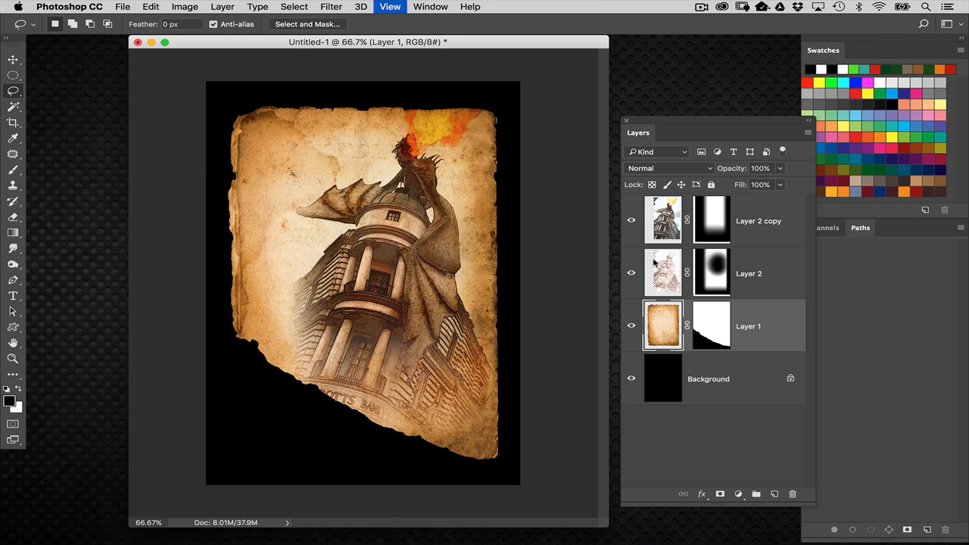
key("super+equal")
mouse_move(656, 543)
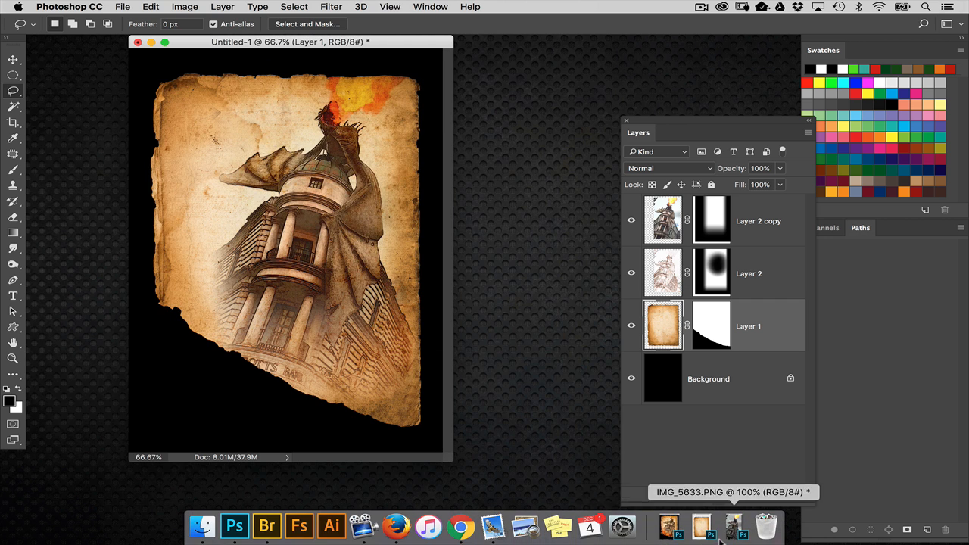
left_click(590, 245)
left_click_drag(926, 134, 234, 523)
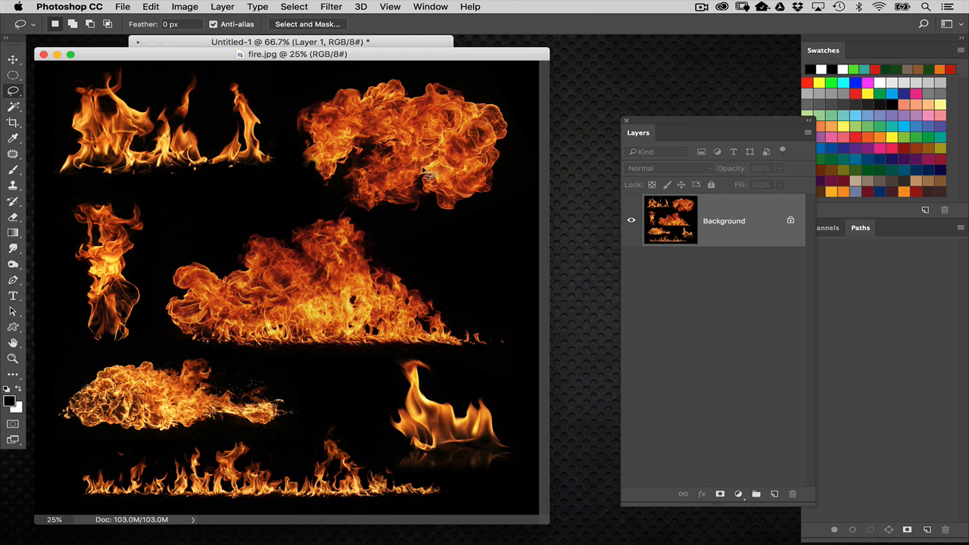
left_click_drag(460, 61, 516, 57)
left_click_drag(640, 120, 667, 123)
left_click_drag(570, 51, 539, 50)
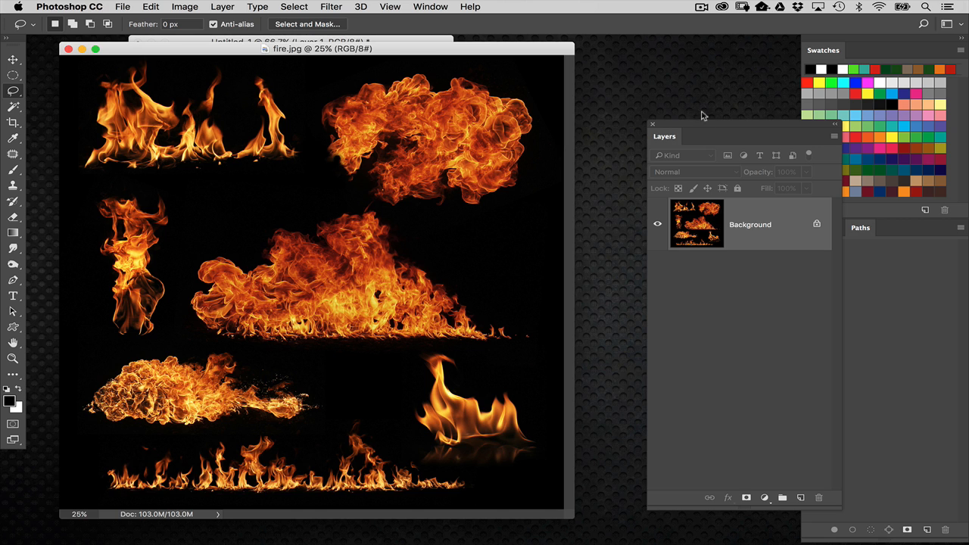
left_click_drag(702, 124, 631, 124)
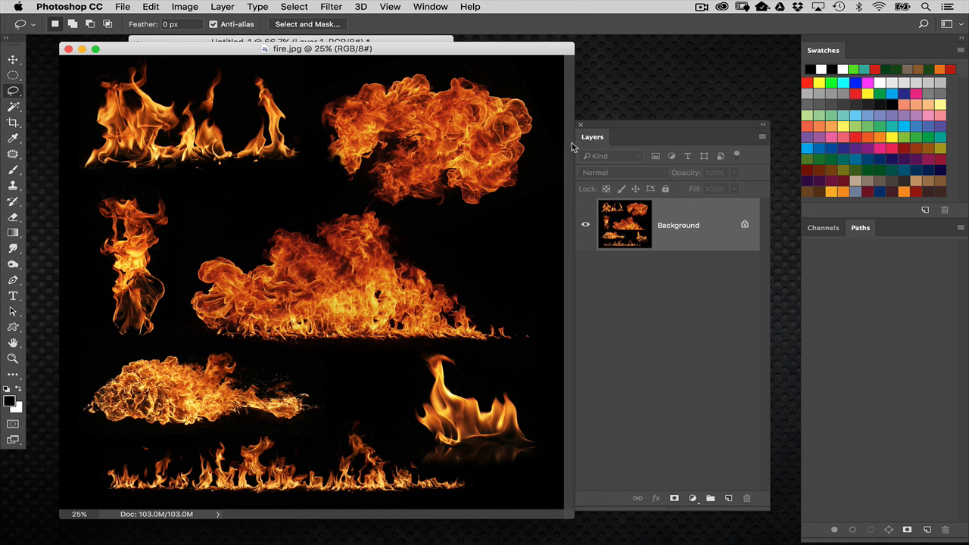
left_click_drag(536, 41, 534, 42)
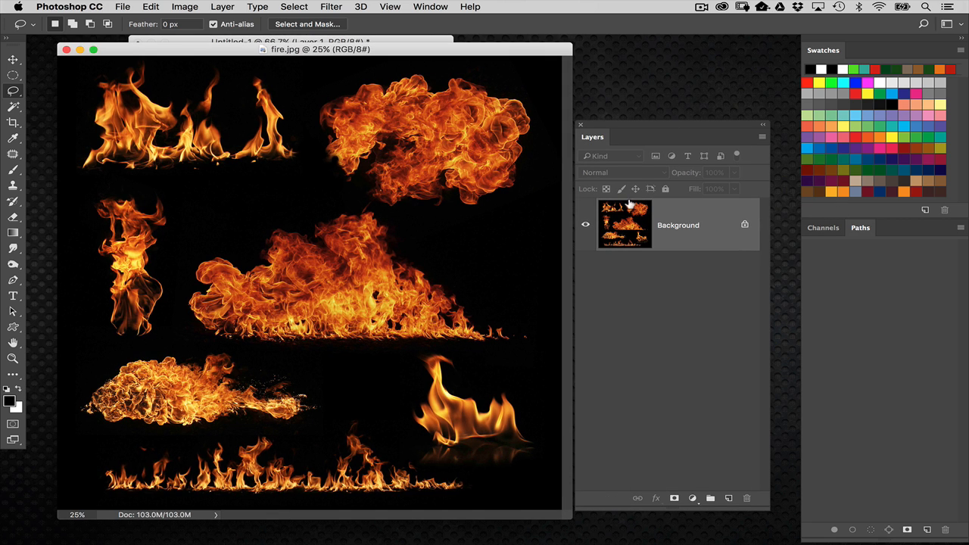
- Load the Red channel as a selection, copy the selected flames to a new layer, and hide the Background layer
left_click(825, 228)
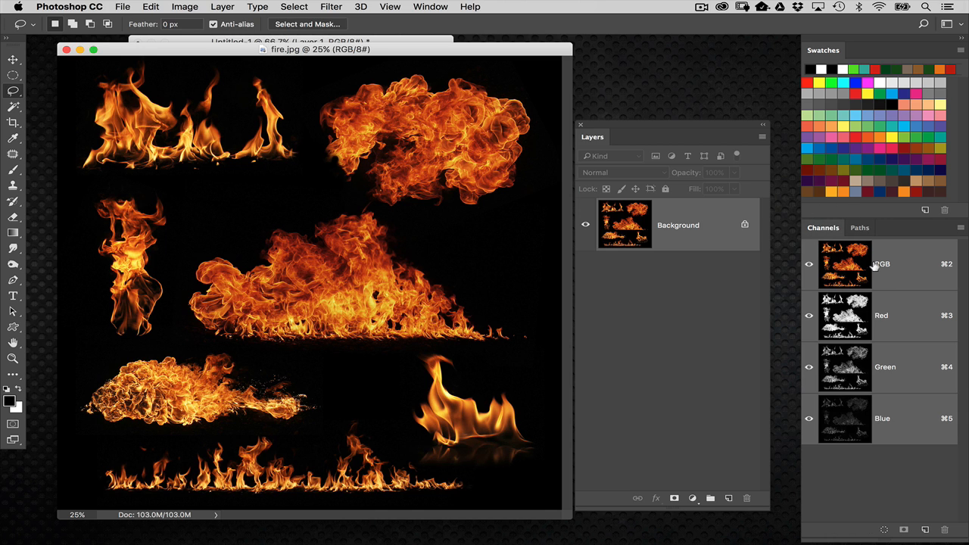
left_click(856, 317, "super")
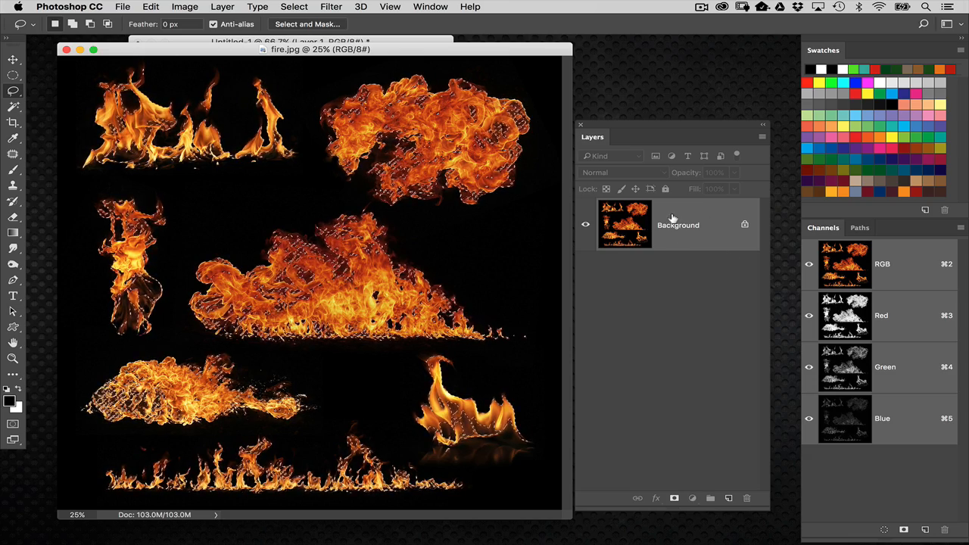
key("super+j")
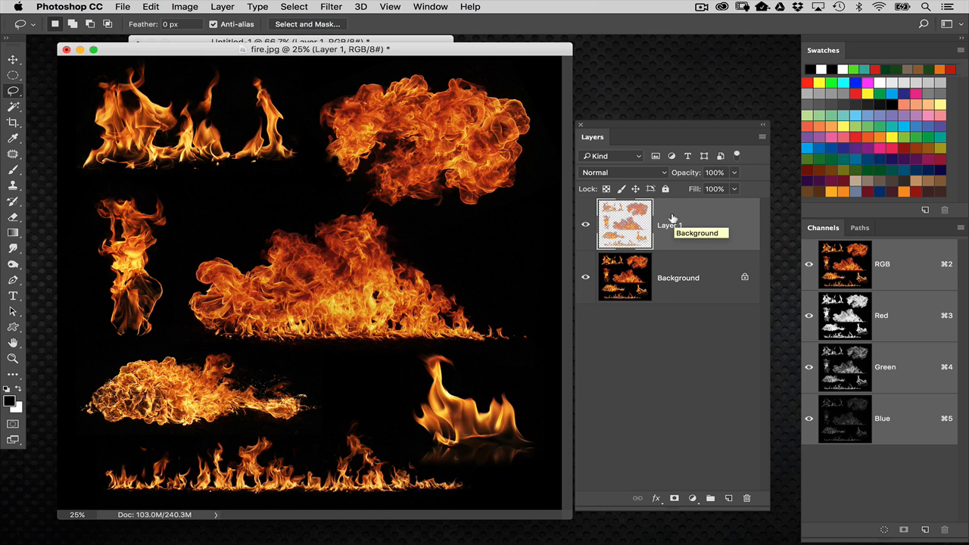
left_click(585, 277)
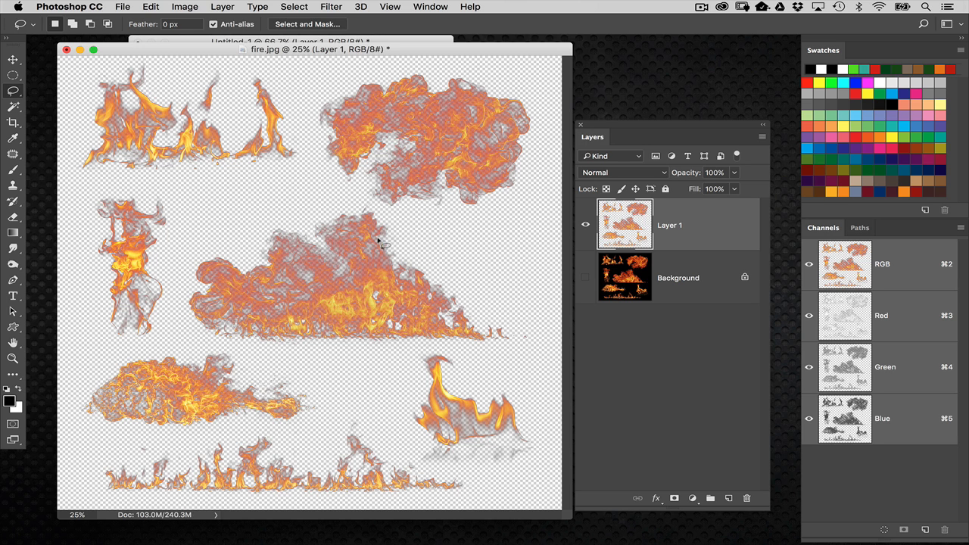
- Remove the black matte from the extracted flames on Layer 1
left_click(257, 6)
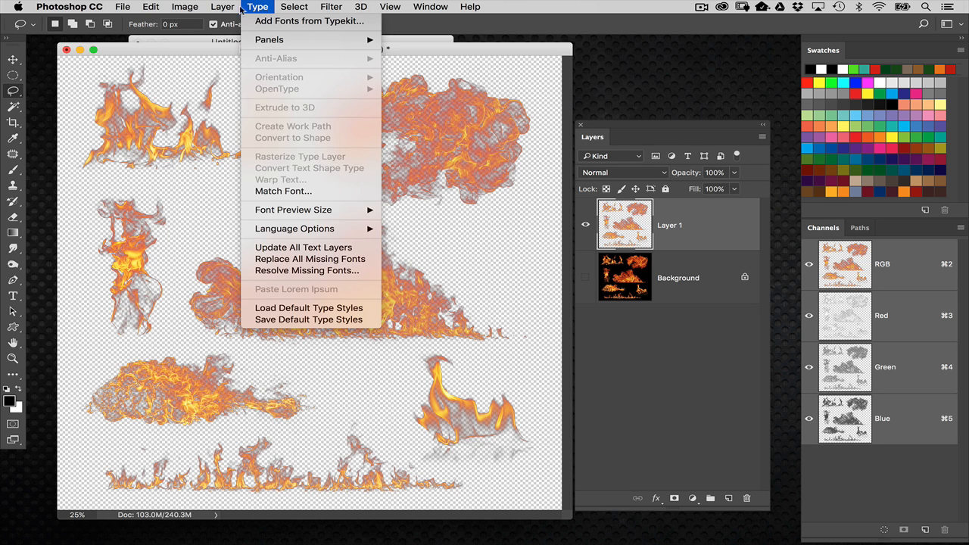
mouse_move(230, 9)
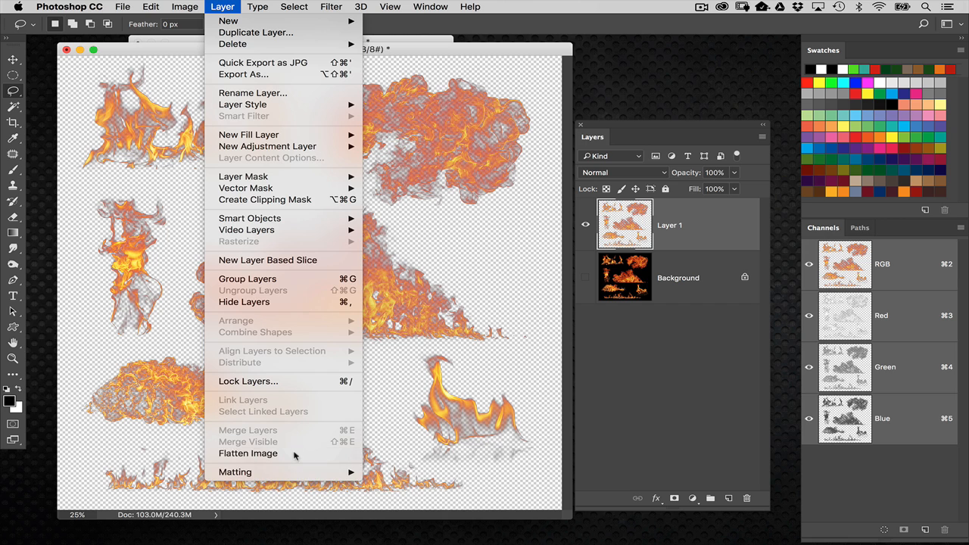
mouse_move(295, 473)
left_click(484, 499)
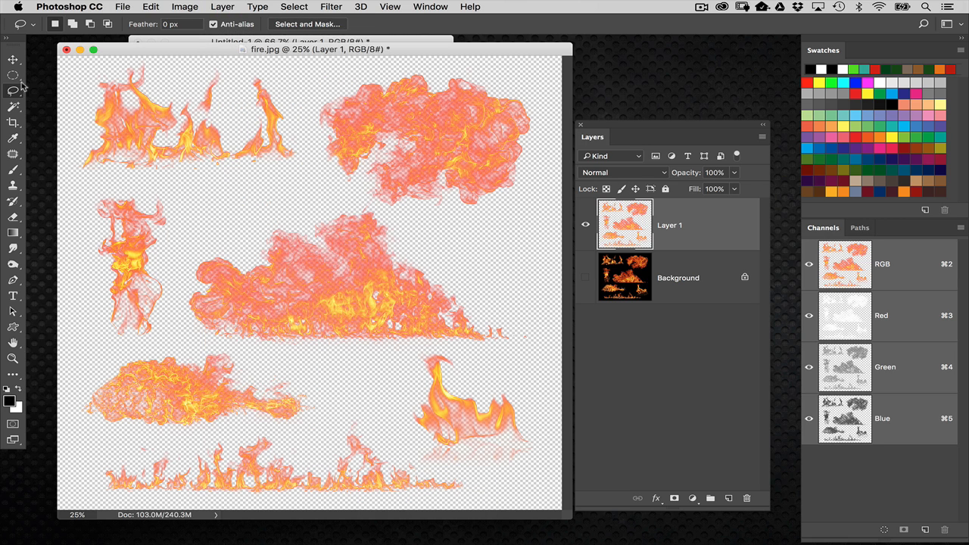
- Lasso the upper-left flame group in fire.jpg and move a copy of it into the dragon composition
left_click_drag(123, 52, 515, 95)
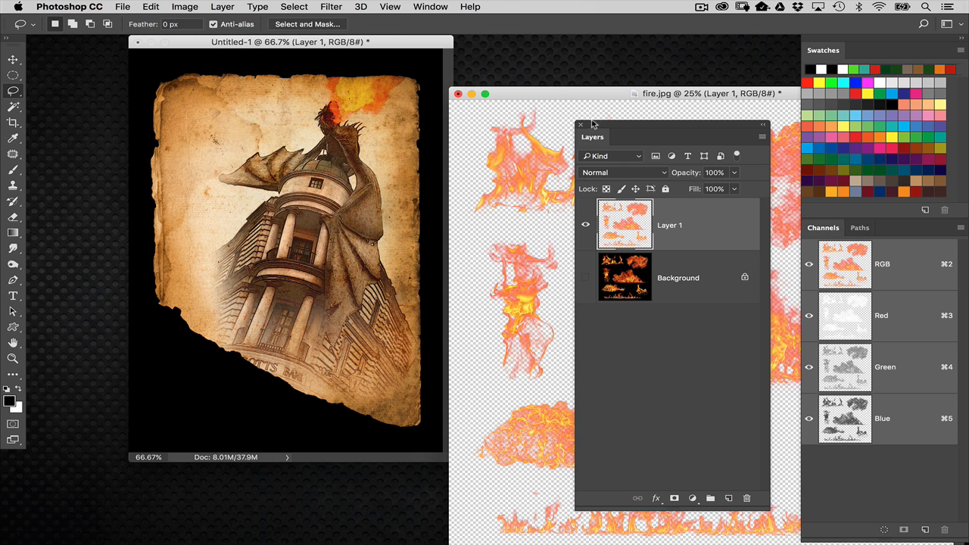
left_click_drag(638, 127, 715, 376)
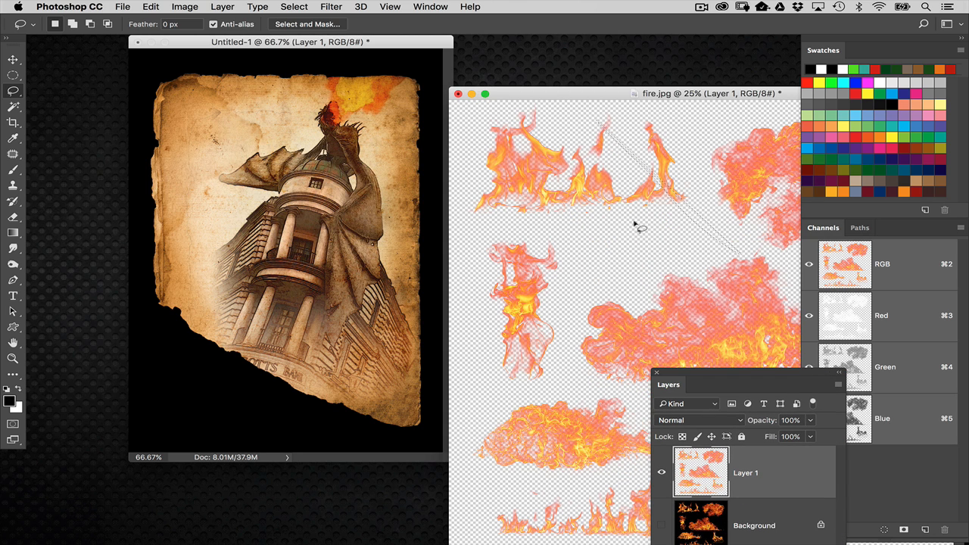
mouse_move(610, 225)
left_mouse_down()
mouse_move(449, 209)
mouse_move(445, 134)
mouse_move(490, 75)
mouse_move(647, 72)
mouse_move(678, 113)
mouse_move(695, 203)
mouse_move(663, 235)
left_mouse_up()
left_click(13, 59)
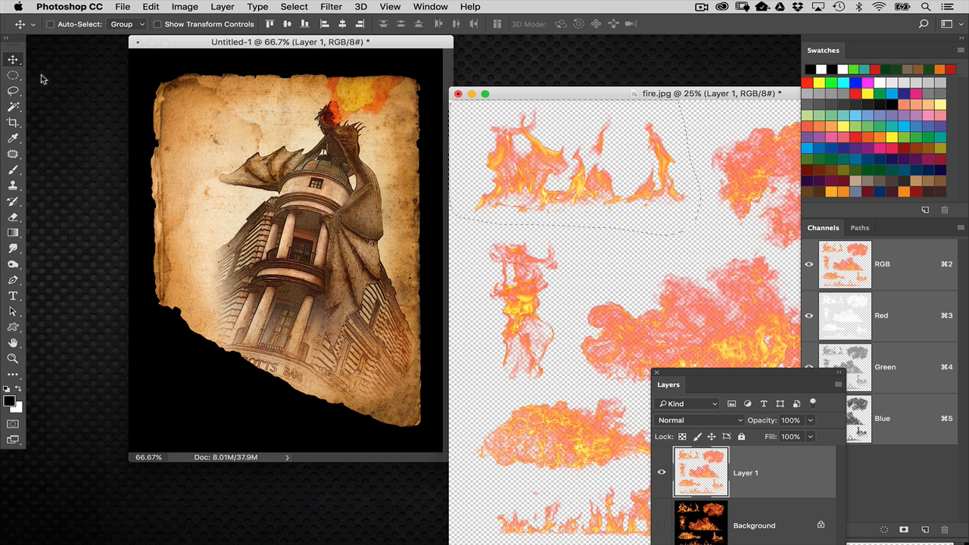
mouse_move(611, 199)
left_mouse_down()
mouse_move(571, 197)
mouse_move(560, 170)
mouse_move(305, 262)
left_mouse_up()
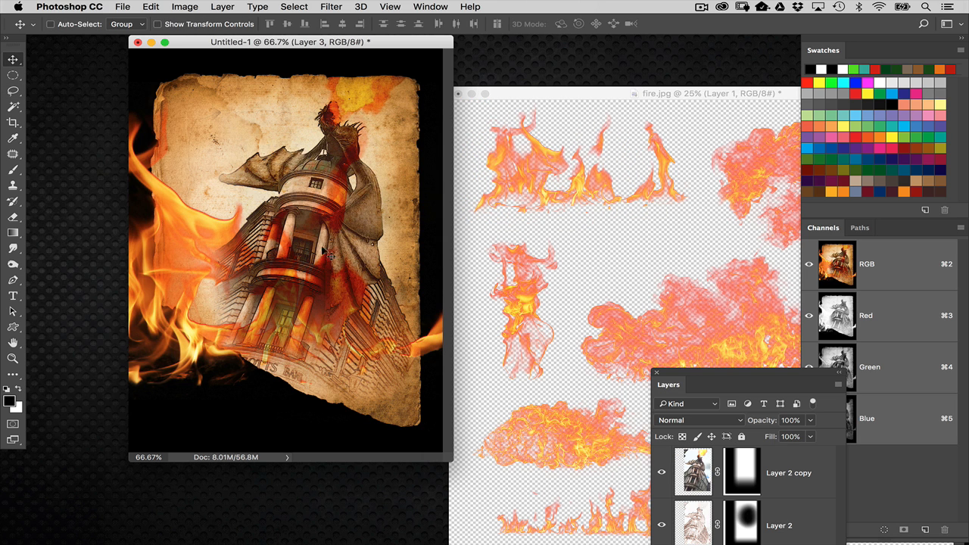
- Rotate the flames about 23° along the torn edge and scale them to about 55.5% width and 45.8% height
key("ctrl+t")
key("super+0")
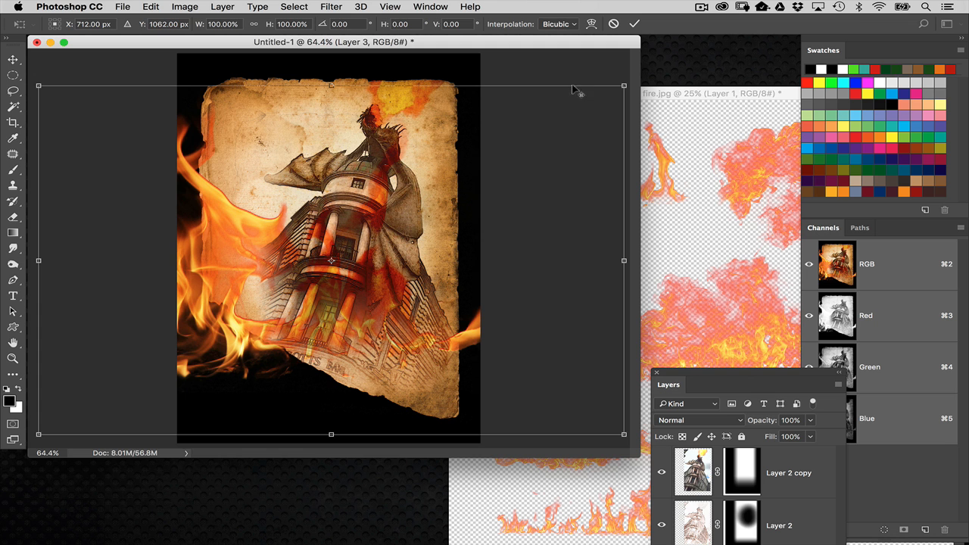
left_click_drag(624, 85, 438, 184)
left_click_drag(402, 267, 388, 297)
left_click_drag(460, 260, 470, 305)
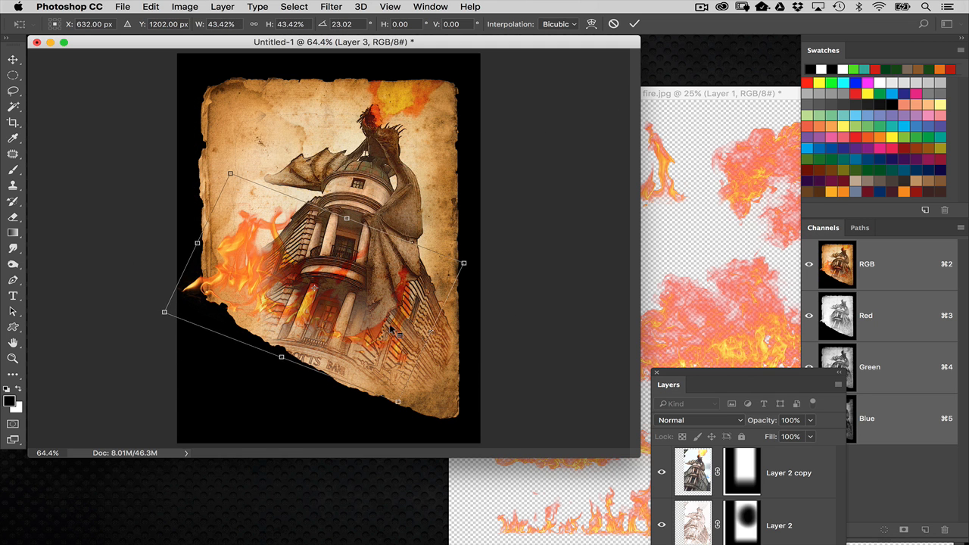
right_click(393, 323)
left_click(345, 326)
left_click_drag(398, 402, 488, 448)
- Warp the flames with a custom mesh so they follow the parchment's ragged lower edge, and apply the transformation
right_click(417, 393)
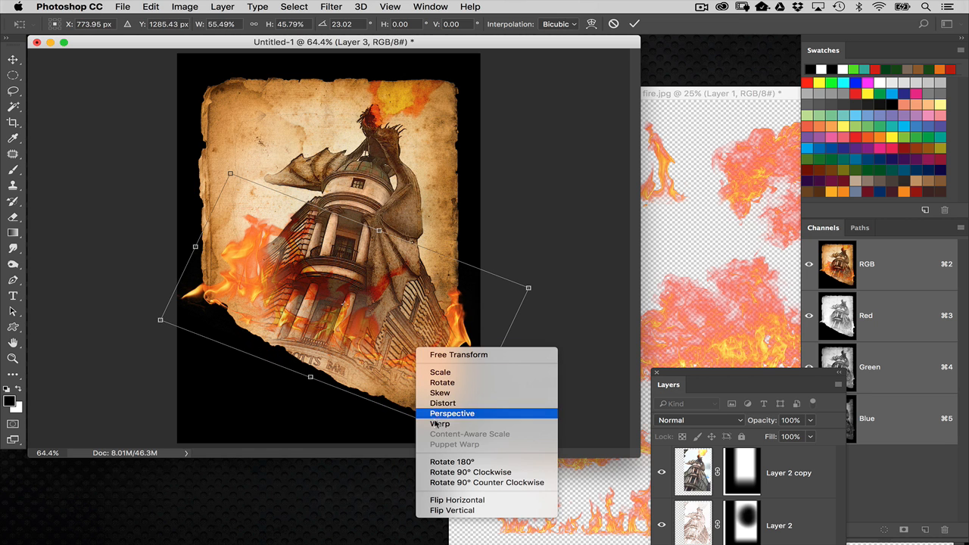
left_click(440, 424)
left_click_drag(368, 338, 347, 367)
left_click_drag(439, 384, 438, 393)
left_click_drag(483, 391, 478, 438)
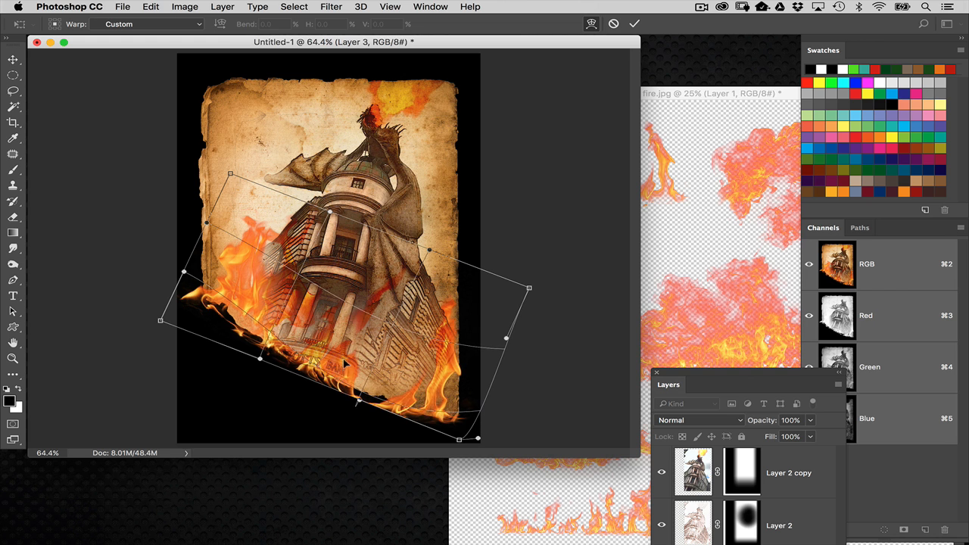
left_click_drag(343, 360, 286, 318)
left_click_drag(219, 281, 199, 276)
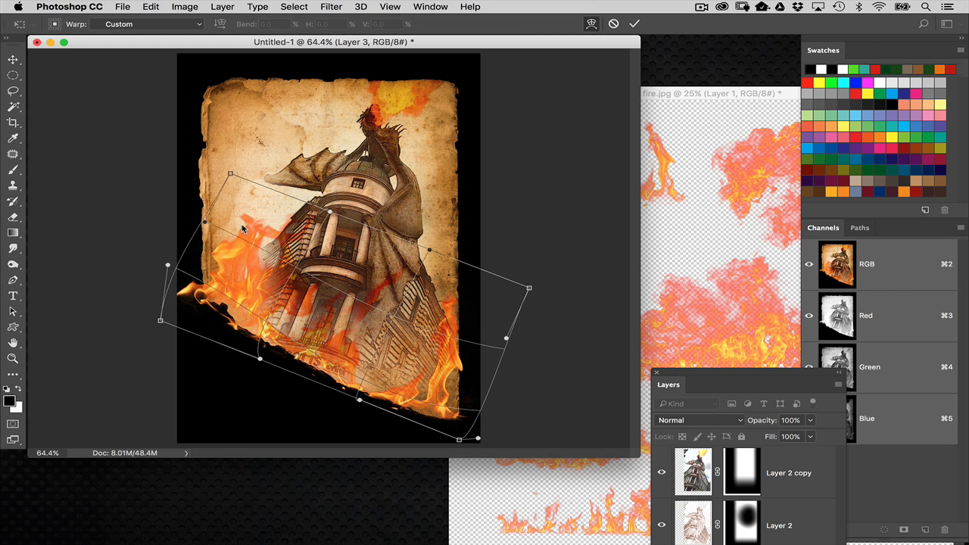
left_click_drag(231, 195, 194, 193)
left_click_drag(218, 303, 226, 309)
left_click_drag(462, 351, 461, 340)
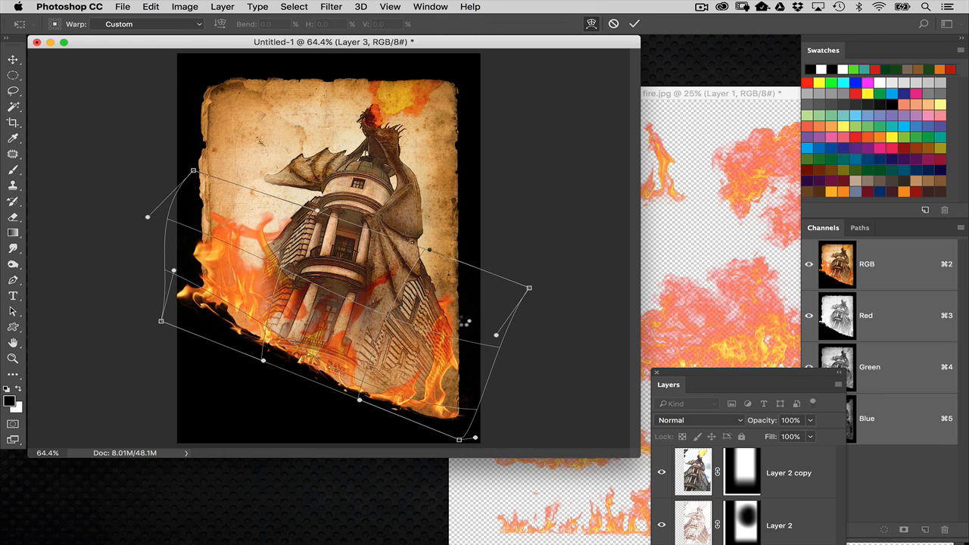
key("Return")
- Minimize the fire.jpg window and reposition the layer list and the composition window to show all layers
key("super+0")
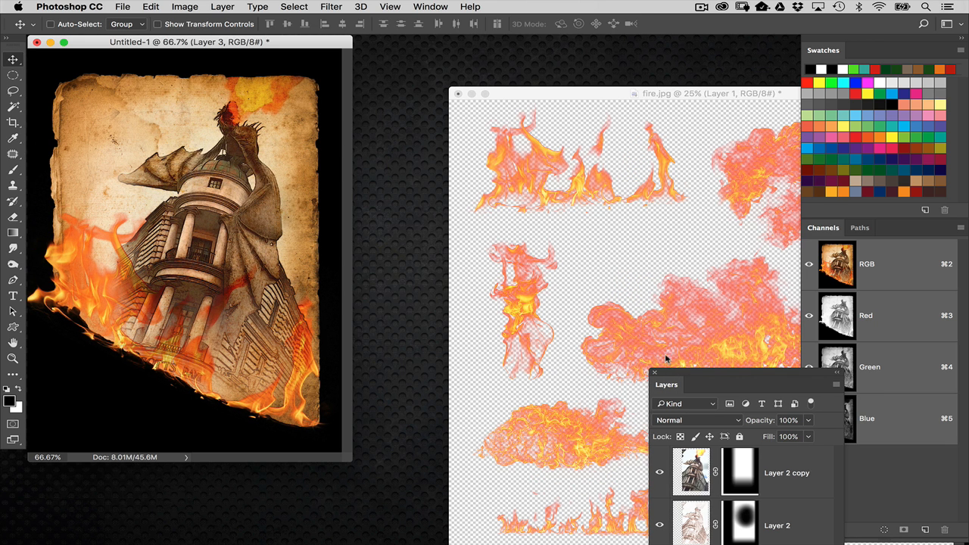
left_click(538, 138)
left_click(470, 93)
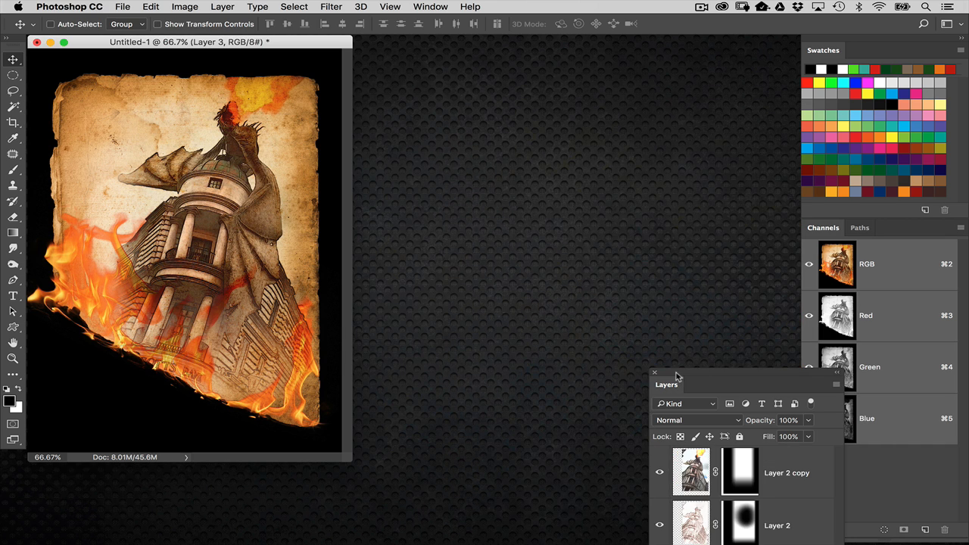
left_click_drag(678, 377, 425, 91)
left_click_drag(459, 282, 462, 168)
left_click_drag(455, 91, 536, 91)
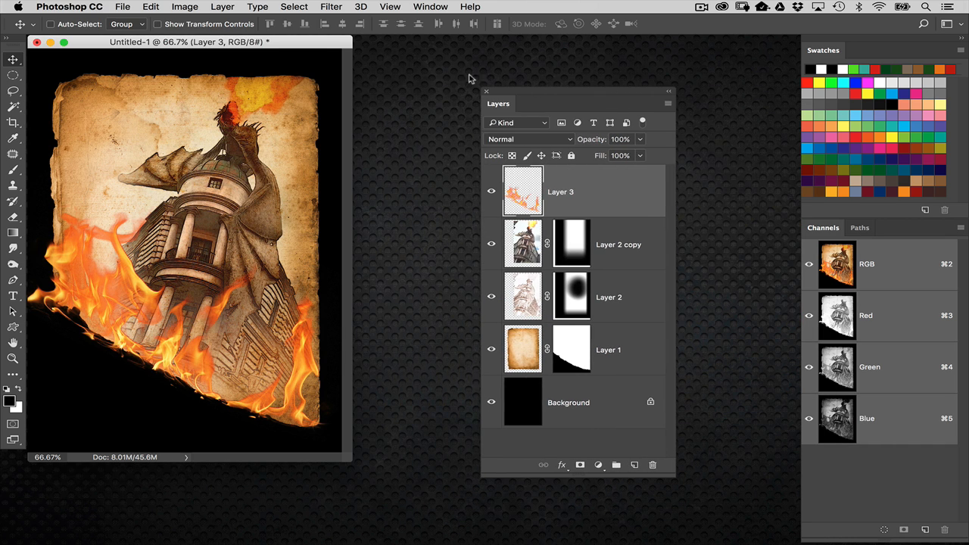
left_click_drag(309, 42, 367, 68)
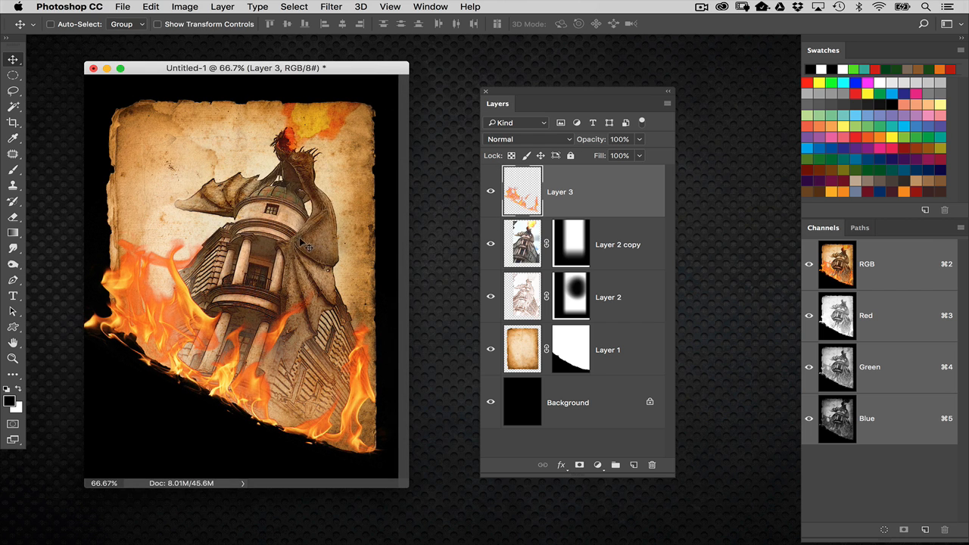
- Narrow the flame layer to about 98.4% width from its left side and apply the transformation
key("super+t")
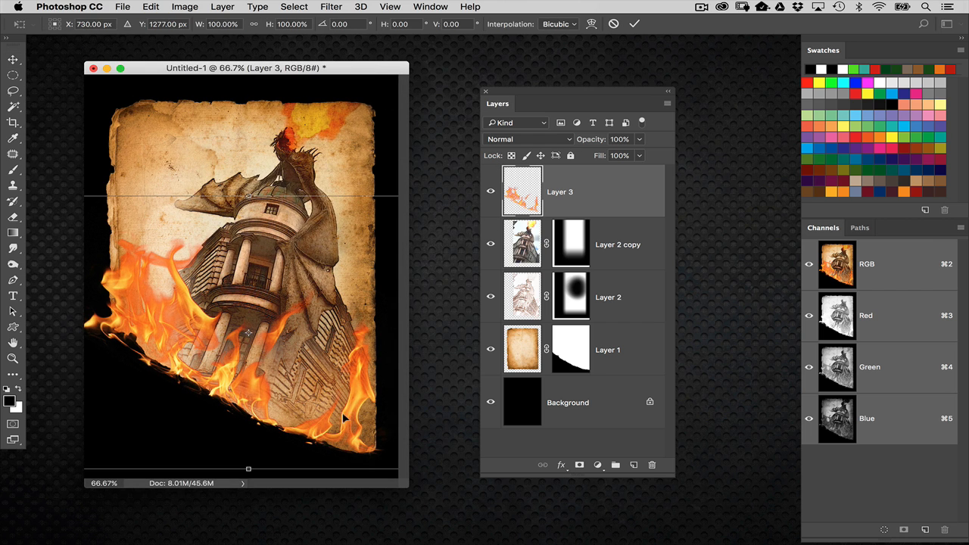
left_click_drag(406, 488, 540, 519)
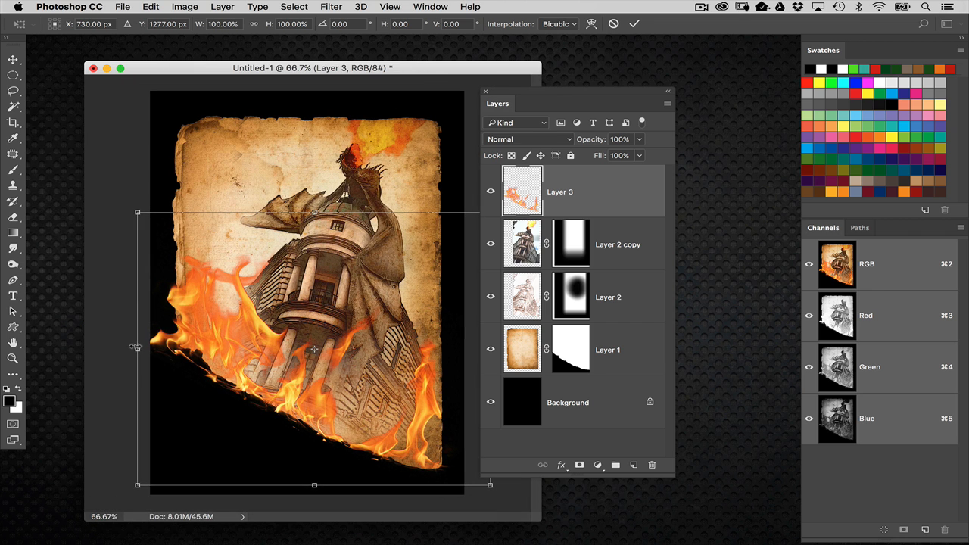
left_click_drag(135, 347, 139, 335)
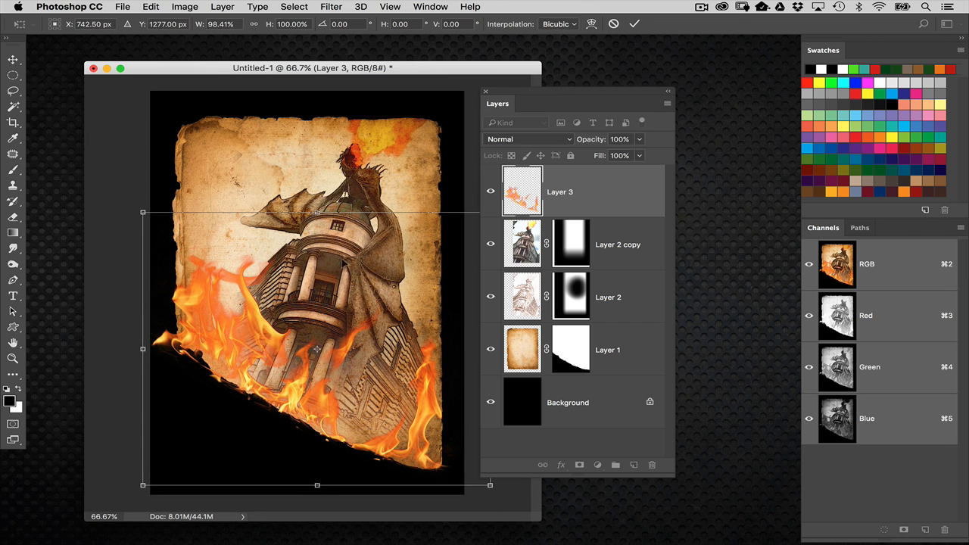
key("Return")
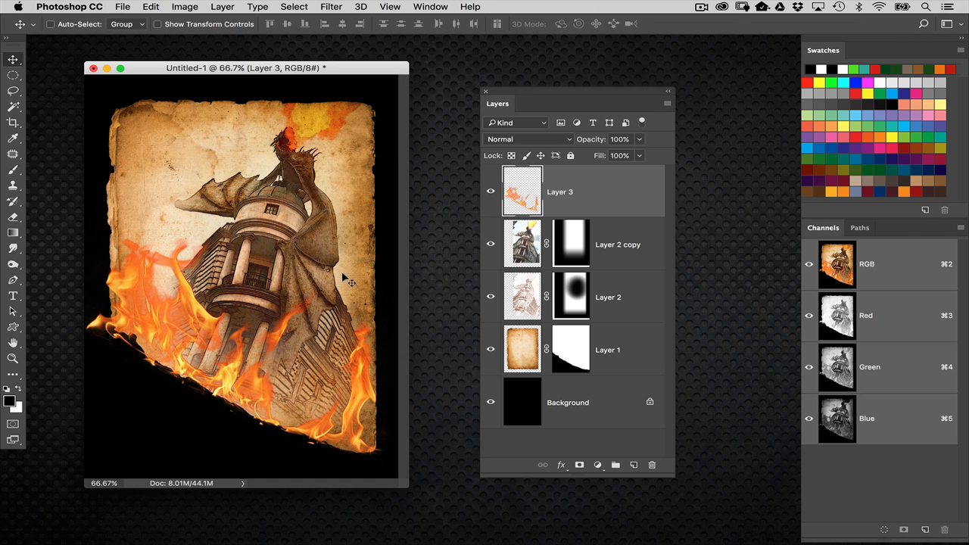
- Add a new empty layer directly above the parchment layer
left_click_drag(537, 97, 569, 97)
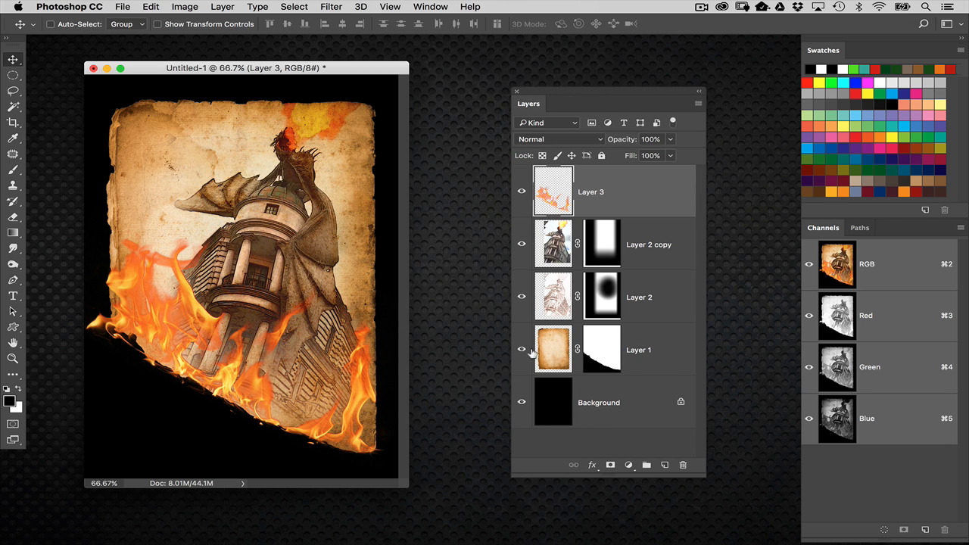
left_click(560, 348)
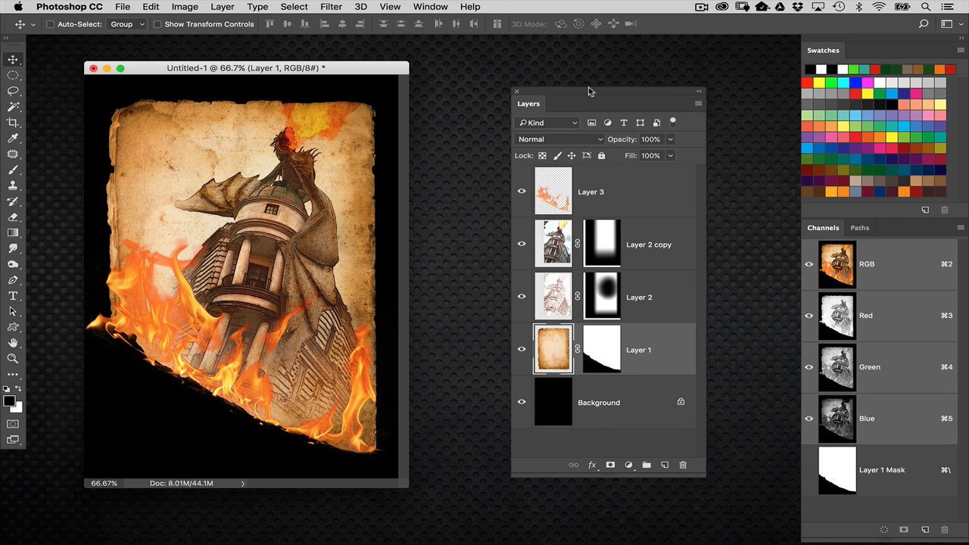
left_click_drag(590, 91, 488, 87)
left_click(622, 453)
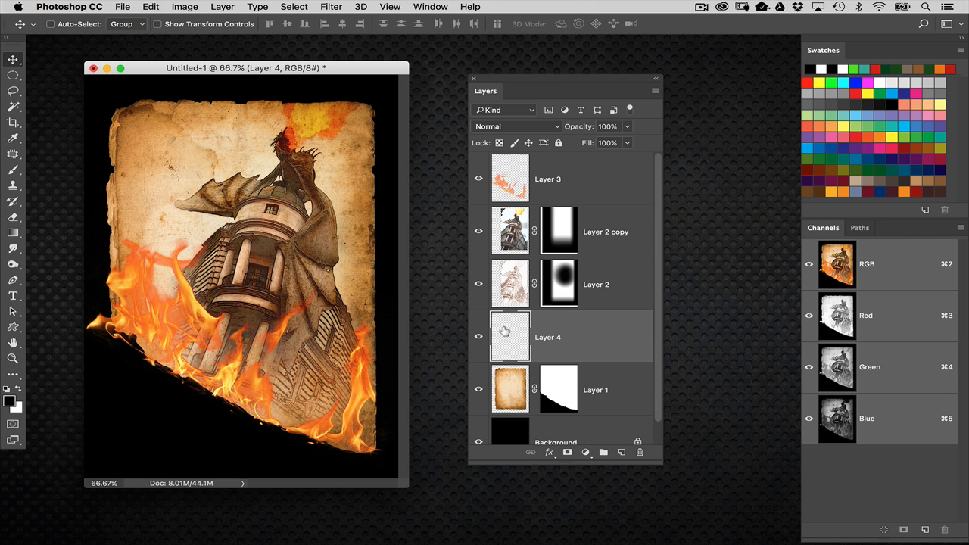
- Fill the new layer above the parchment with 50% gray and set its blend mode to Overlay
key("shift+BackSpace")
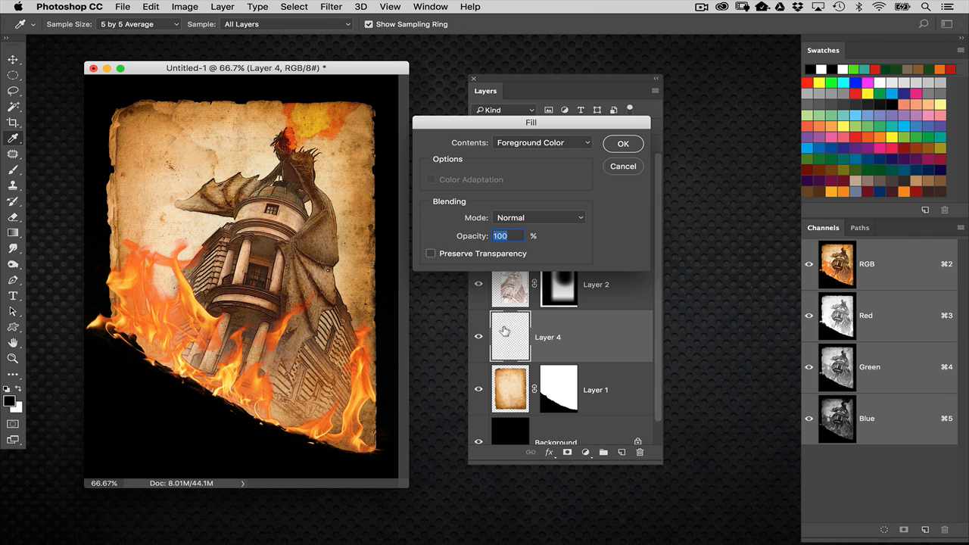
left_click(542, 140)
left_click(552, 228)
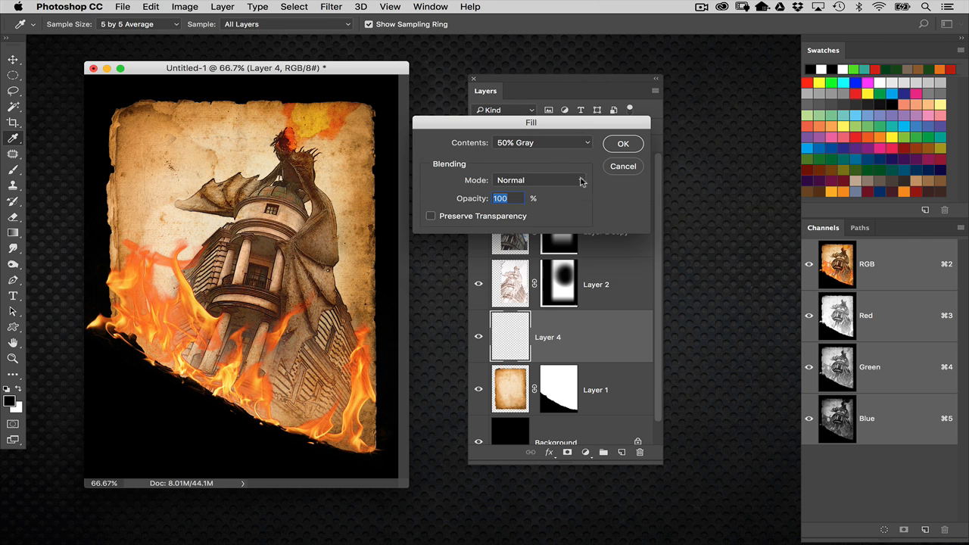
left_click(623, 144)
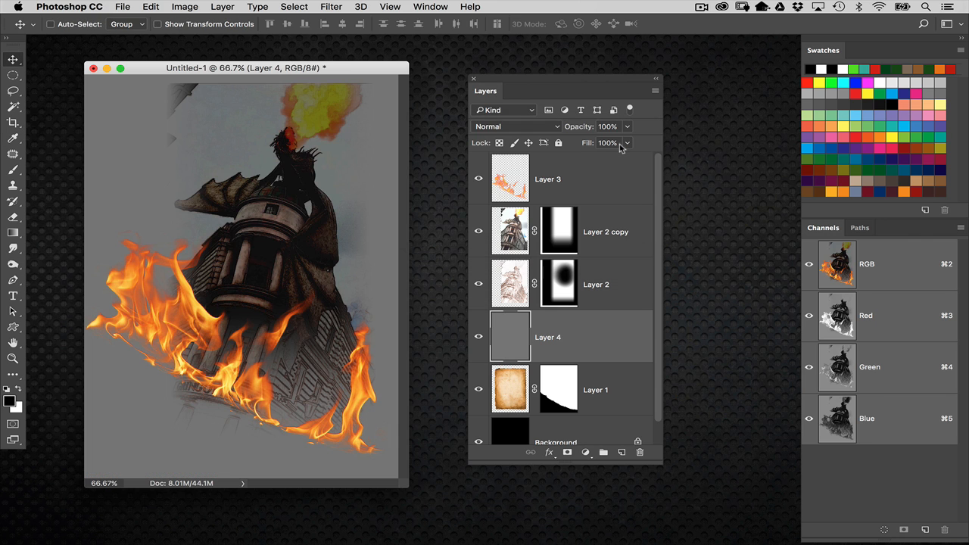
left_click(545, 129)
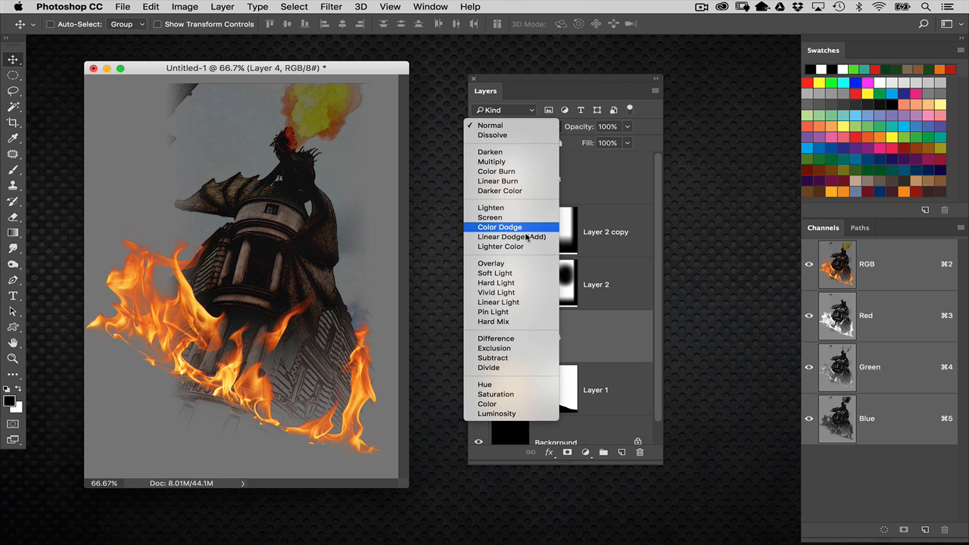
left_click(551, 263)
left_click_drag(553, 79, 609, 78)
- Burn the gray overlay layer along the left part of the torn edge, using Midtones at 30% exposure
left_click(13, 248)
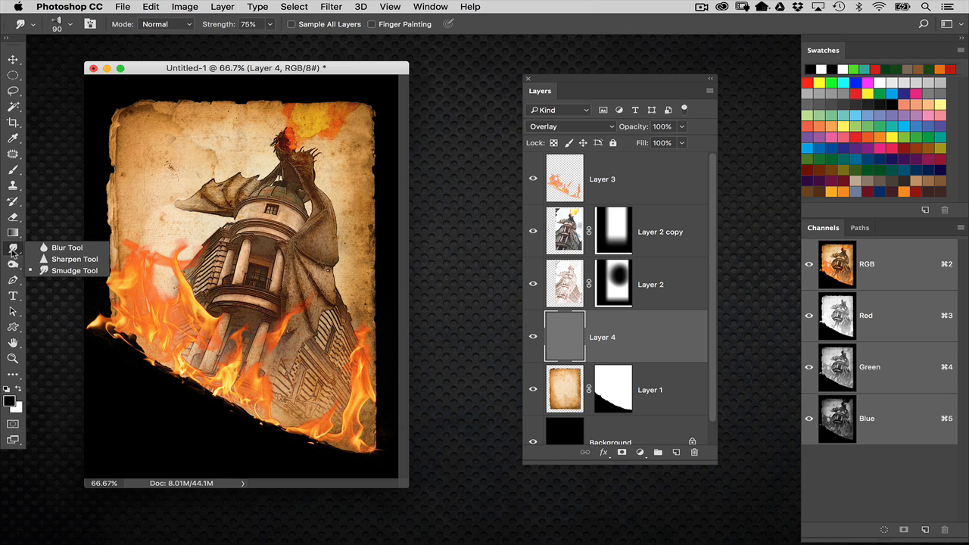
left_click(13, 264)
left_click(57, 264)
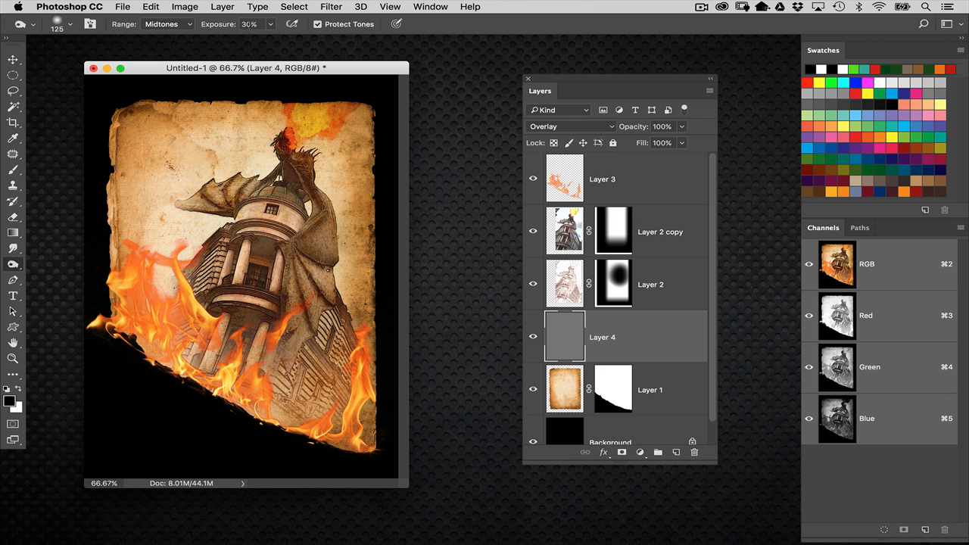
key("super+1")
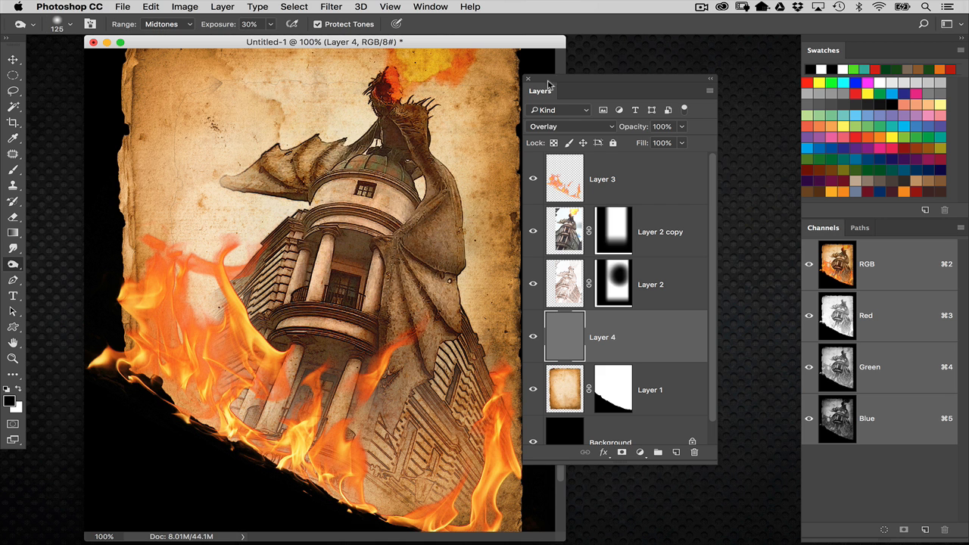
left_click_drag(549, 79, 617, 98)
mouse_move(241, 443)
left_mouse_down()
mouse_move(206, 396)
mouse_move(179, 409)
mouse_move(134, 332)
left_mouse_up()
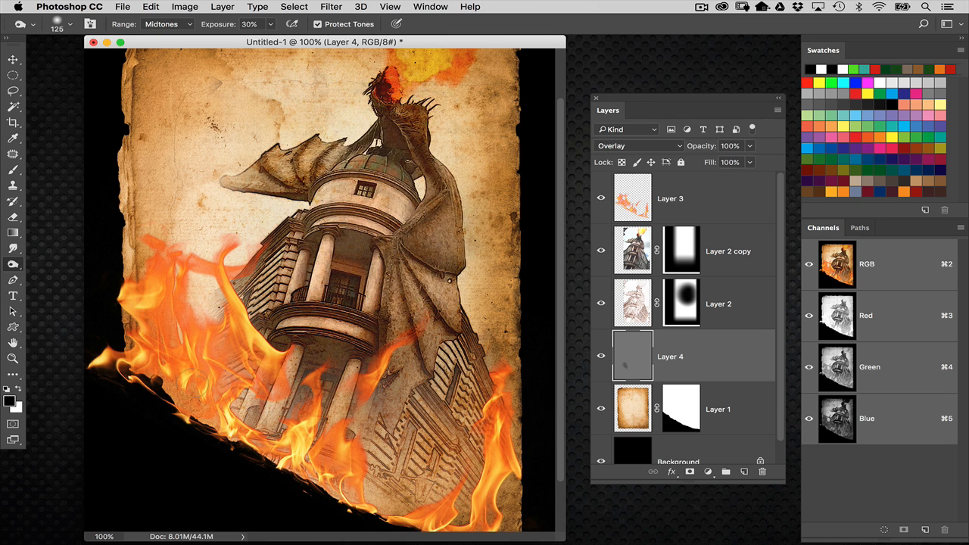
left_click_drag(220, 396, 237, 425)
- Raise the burn exposure to 44% and darken the gray overlay layer along the whole torn lower edge
left_click_drag(218, 24, 229, 25)
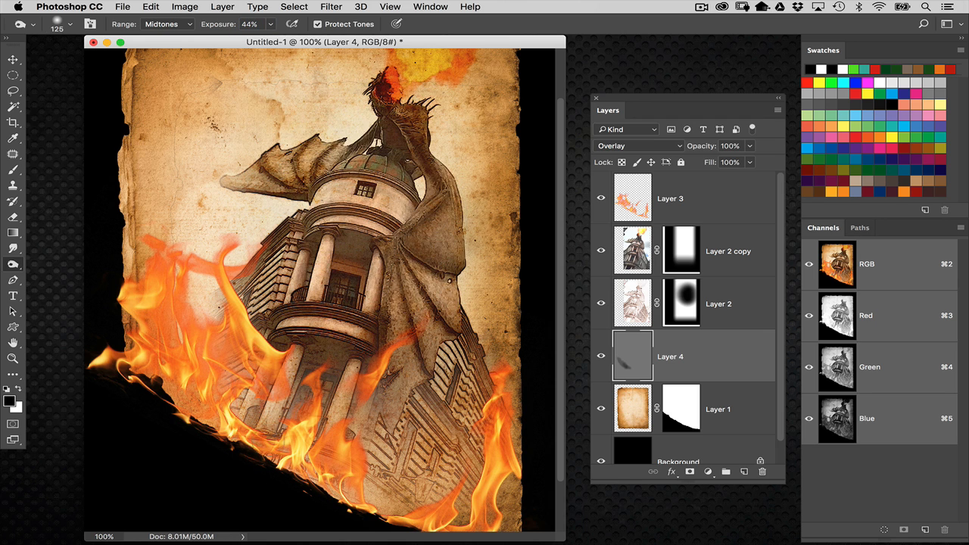
mouse_move(308, 510)
left_mouse_down()
mouse_move(351, 497)
mouse_move(443, 526)
mouse_move(466, 515)
left_mouse_up()
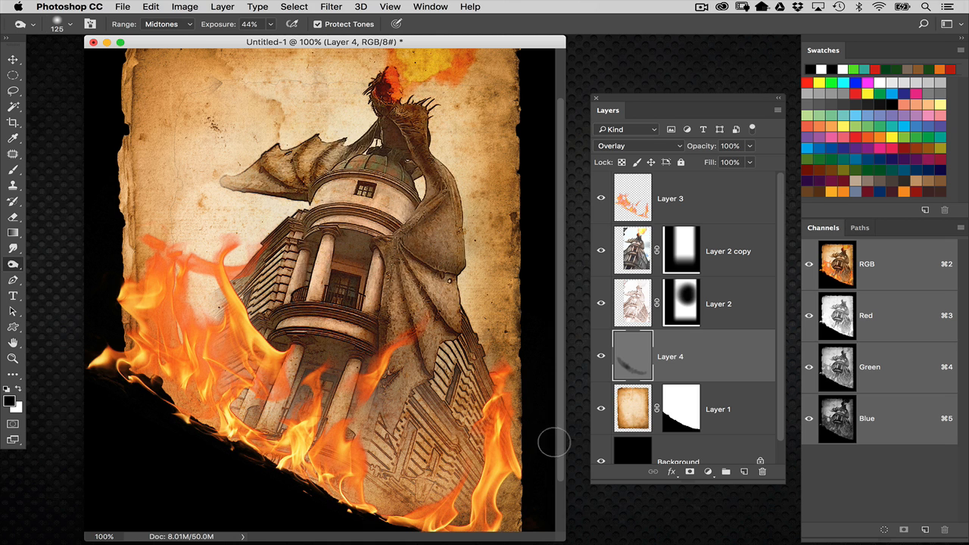
scroll(554, 443, "down", 3)
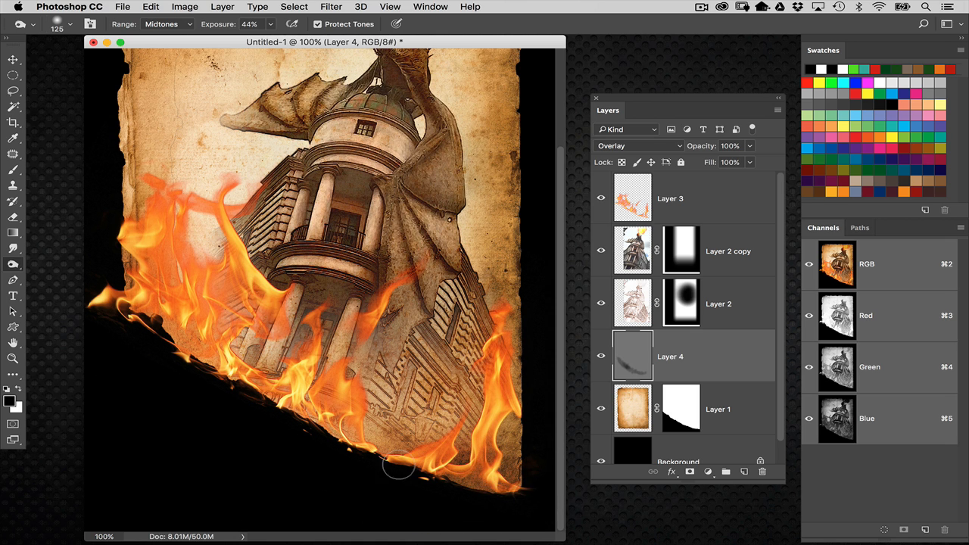
mouse_move(398, 465)
left_mouse_down()
mouse_move(408, 461)
mouse_move(371, 447)
mouse_move(337, 413)
mouse_move(372, 458)
left_mouse_up()
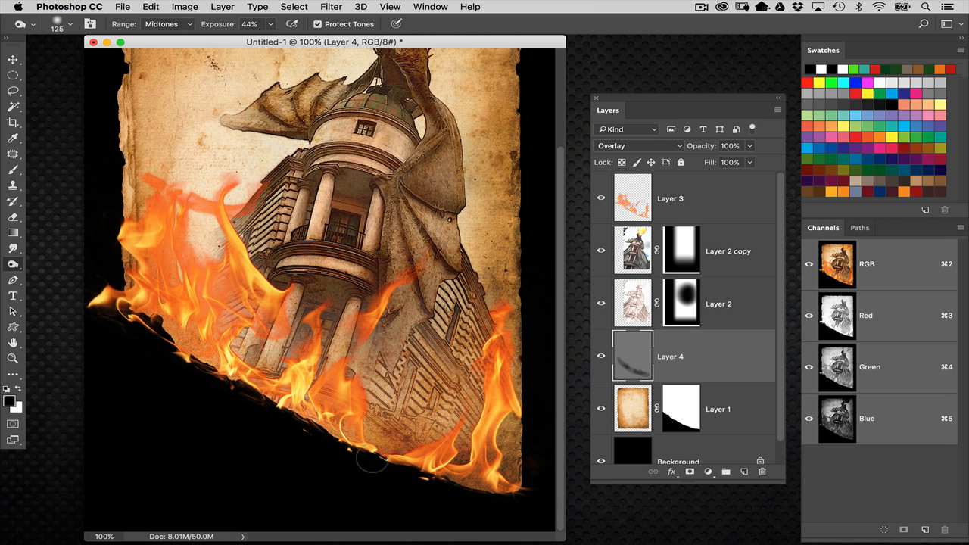
left_click_drag(304, 427, 205, 373)
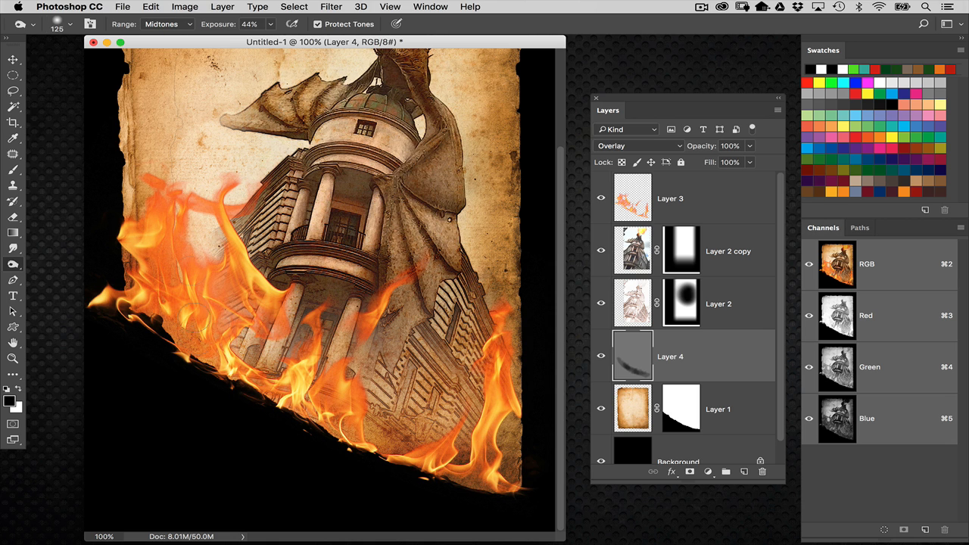
- Burn more of the gray overlay layer along and just above the torn edge and down the parchment's left side
left_click(89, 23)
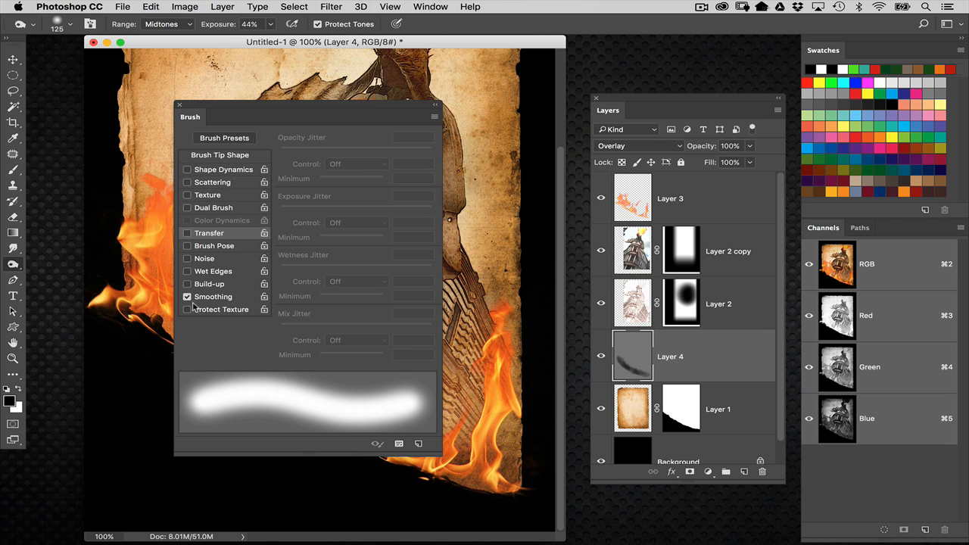
left_click(179, 106)
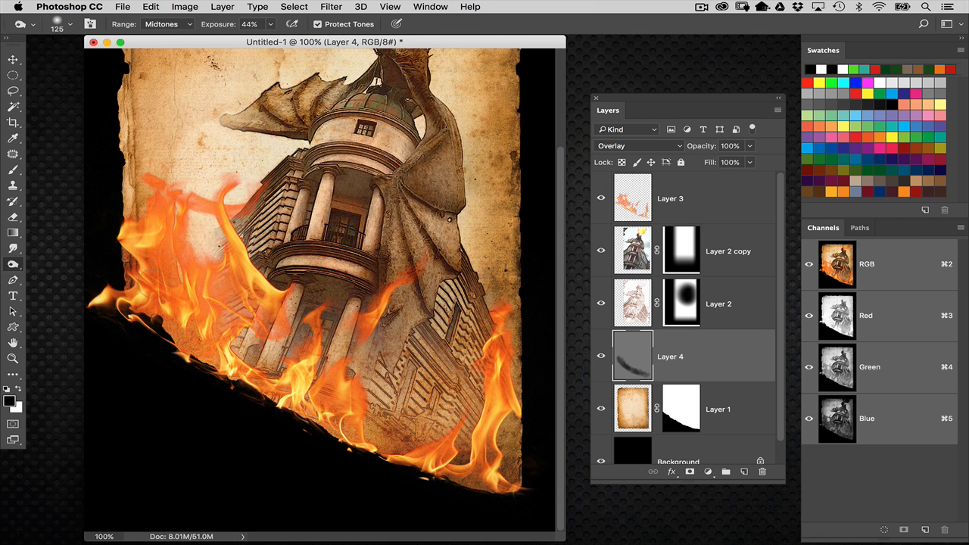
left_click_drag(227, 356, 210, 370)
mouse_move(318, 426)
left_mouse_down()
mouse_move(383, 418)
mouse_move(503, 436)
mouse_move(489, 489)
left_mouse_up()
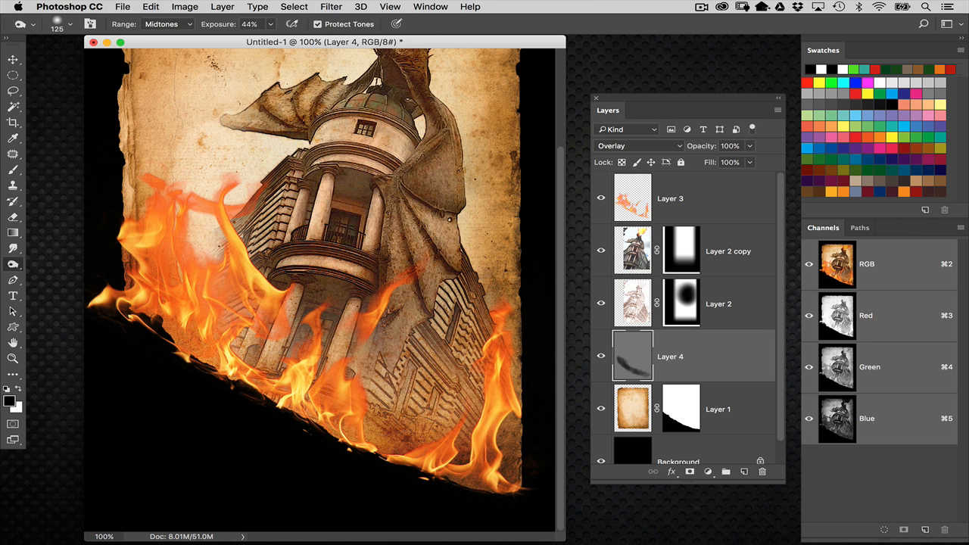
left_click_drag(401, 406, 349, 413)
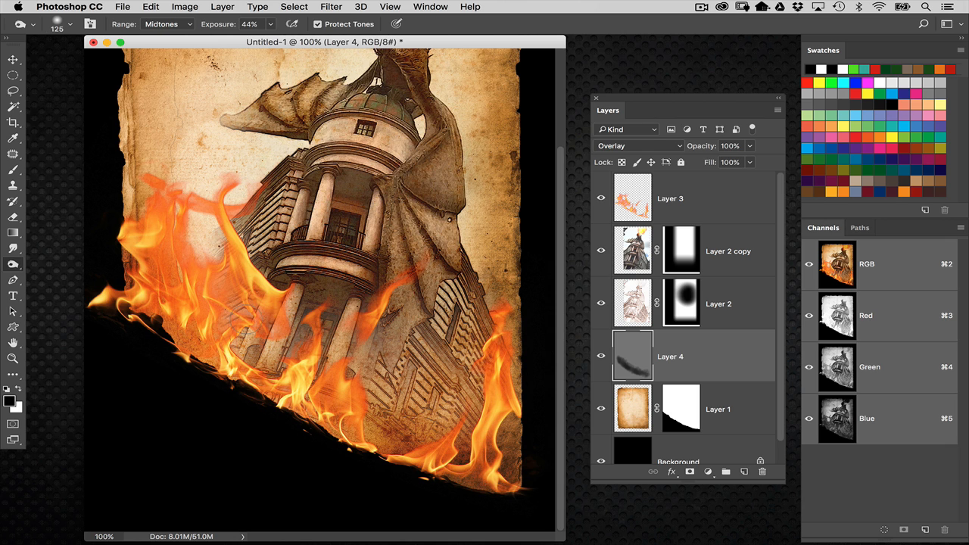
left_click_drag(131, 220, 130, 256)
- Burn the parchment layer itself behind the flames and along its torn lower edge at 44% exposure
left_click(629, 413)
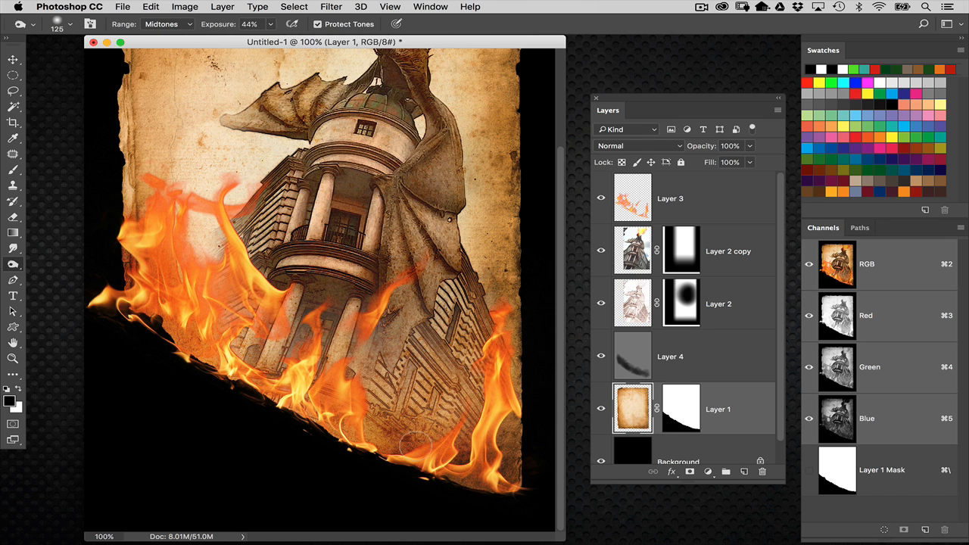
mouse_move(415, 443)
left_mouse_down()
mouse_move(399, 467)
mouse_move(336, 445)
mouse_move(302, 416)
left_mouse_up()
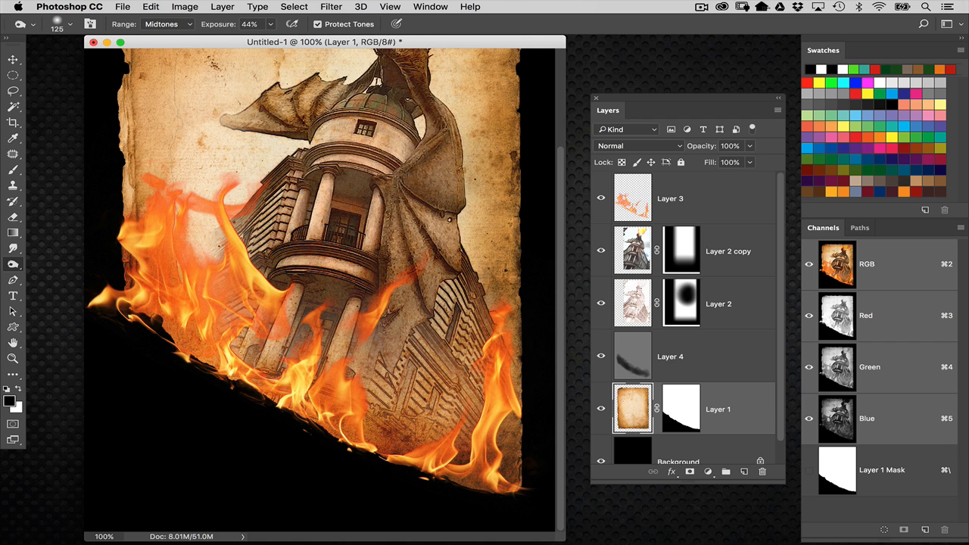
mouse_move(272, 365)
left_mouse_down()
mouse_move(241, 390)
mouse_move(214, 373)
mouse_move(161, 303)
mouse_move(132, 208)
mouse_move(147, 250)
mouse_move(193, 238)
left_mouse_up()
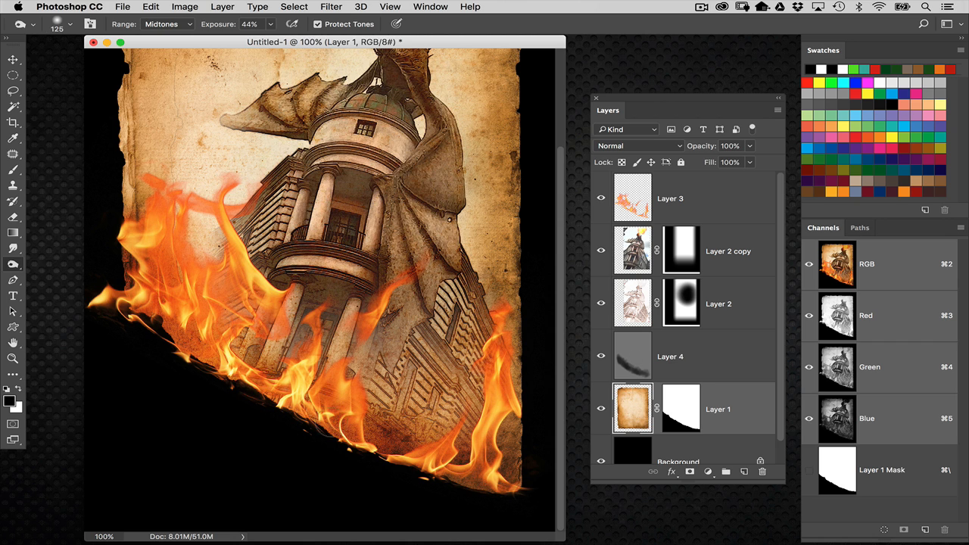
mouse_move(465, 447)
left_mouse_down()
mouse_move(513, 443)
mouse_move(406, 466)
left_mouse_up()
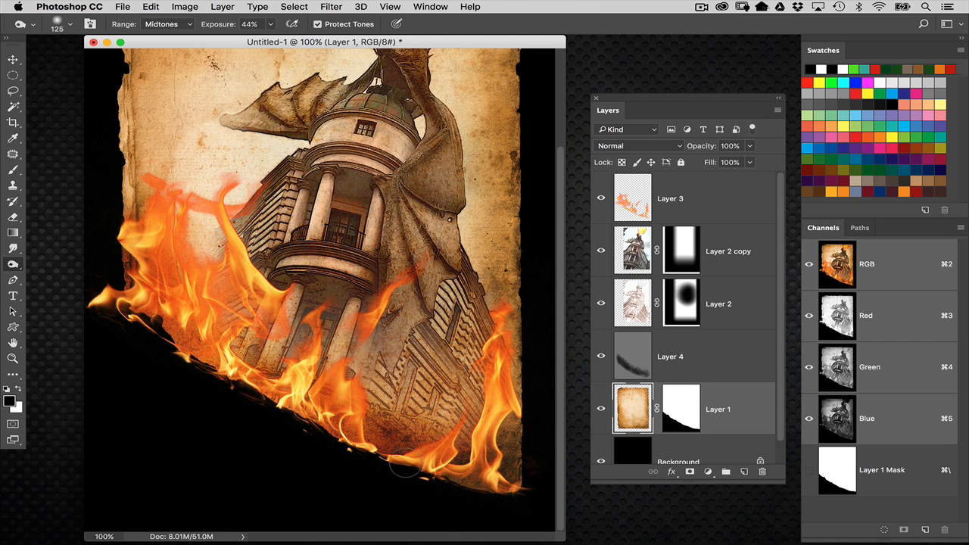
mouse_move(323, 433)
left_mouse_down()
mouse_move(234, 385)
mouse_move(162, 256)
mouse_move(130, 252)
mouse_move(200, 274)
mouse_move(258, 312)
mouse_move(326, 448)
mouse_move(421, 444)
mouse_move(434, 480)
mouse_move(512, 485)
mouse_move(487, 493)
mouse_move(417, 474)
mouse_move(317, 418)
mouse_move(146, 346)
mouse_move(139, 259)
mouse_move(118, 199)
mouse_move(125, 189)
mouse_move(122, 219)
mouse_move(123, 209)
mouse_move(168, 231)
mouse_move(323, 327)
mouse_move(384, 431)
mouse_move(522, 487)
mouse_move(453, 446)
mouse_move(350, 445)
left_mouse_up()
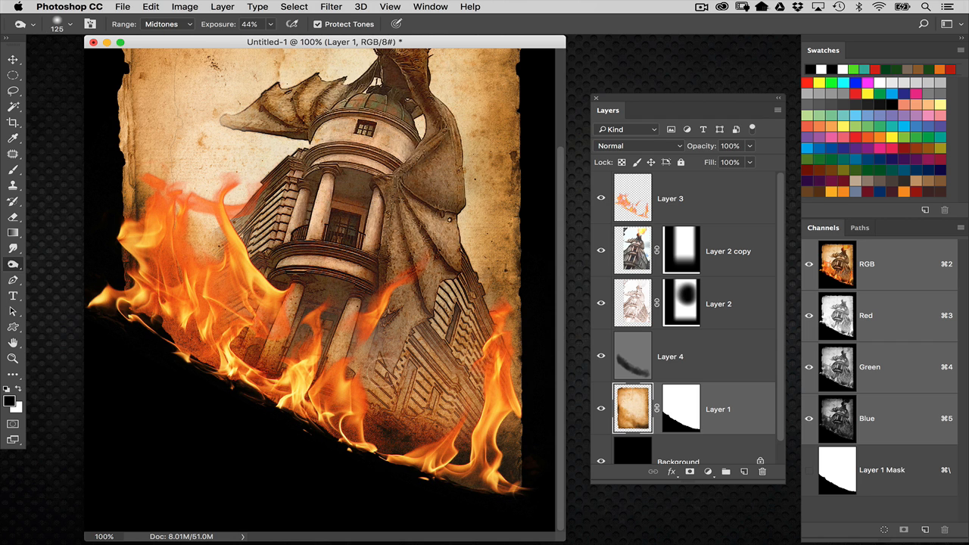
- Select the flame layer and set up the Smudge tool with a soft round 90 px brush
left_click(646, 203)
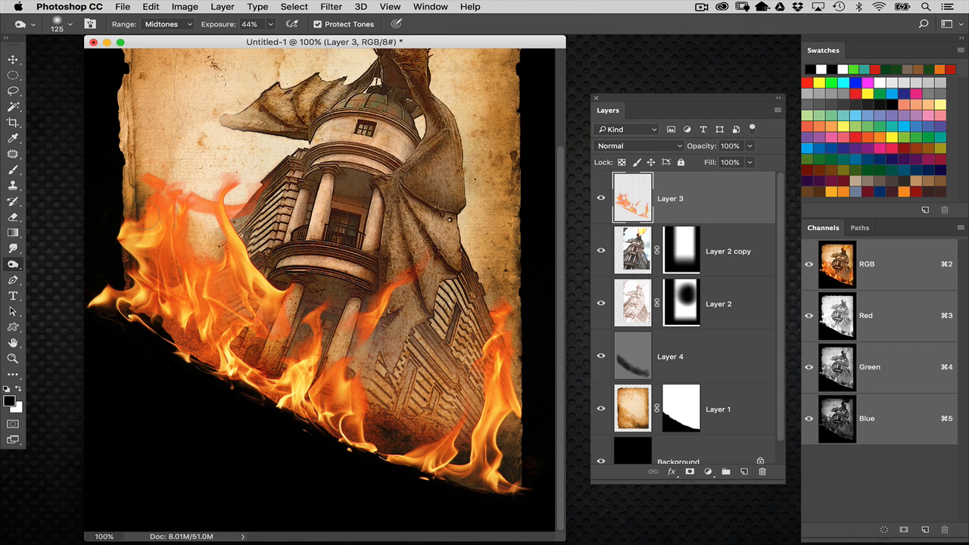
left_click(13, 248)
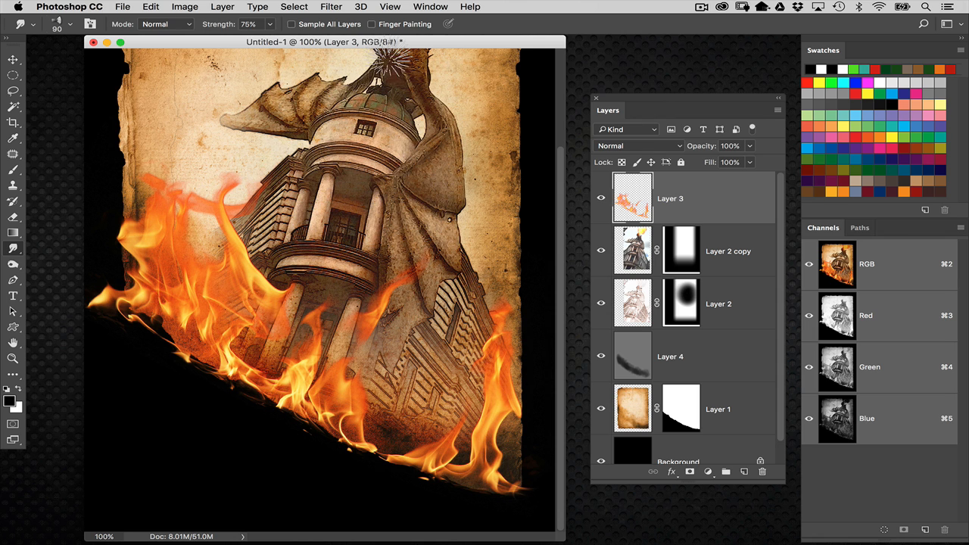
left_click(71, 25)
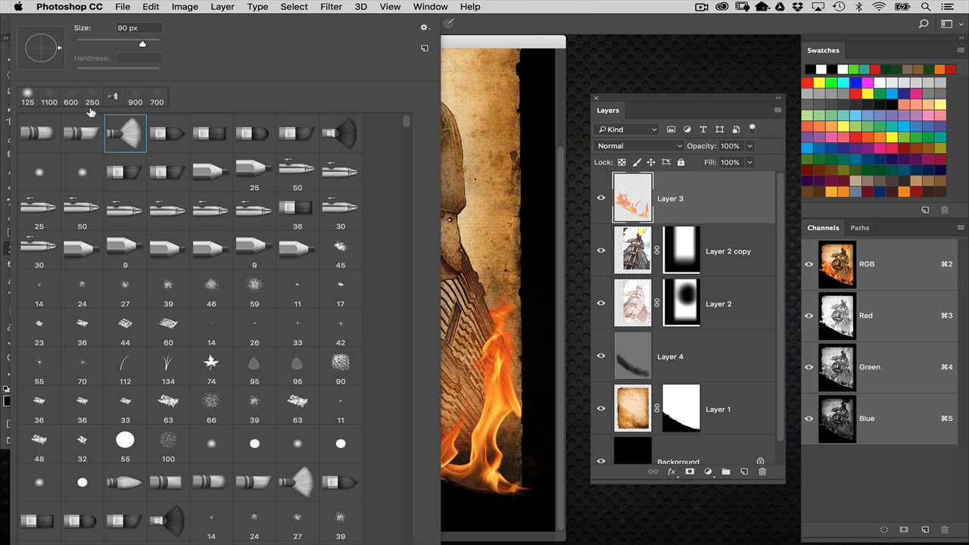
scroll(402, 97, "up", 1)
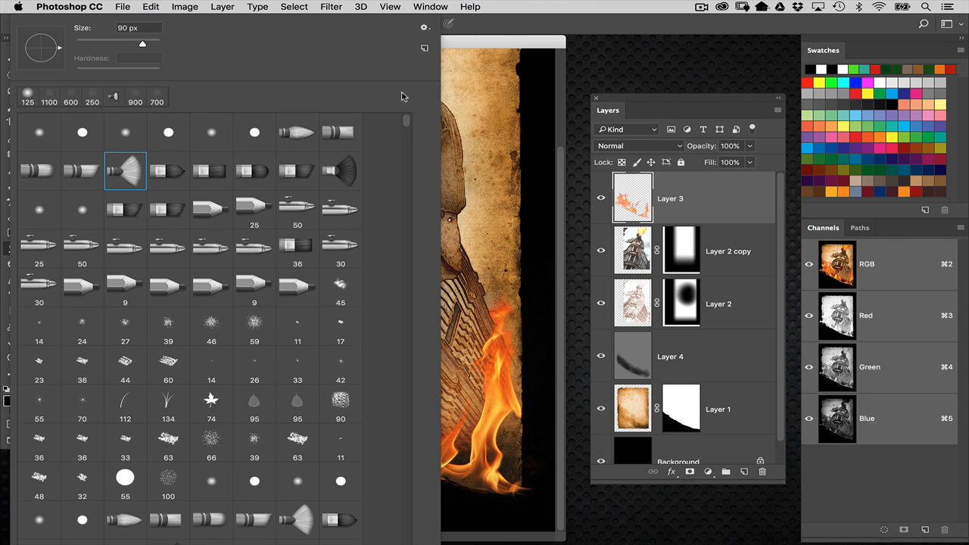
left_click(125, 132)
left_click(477, 44)
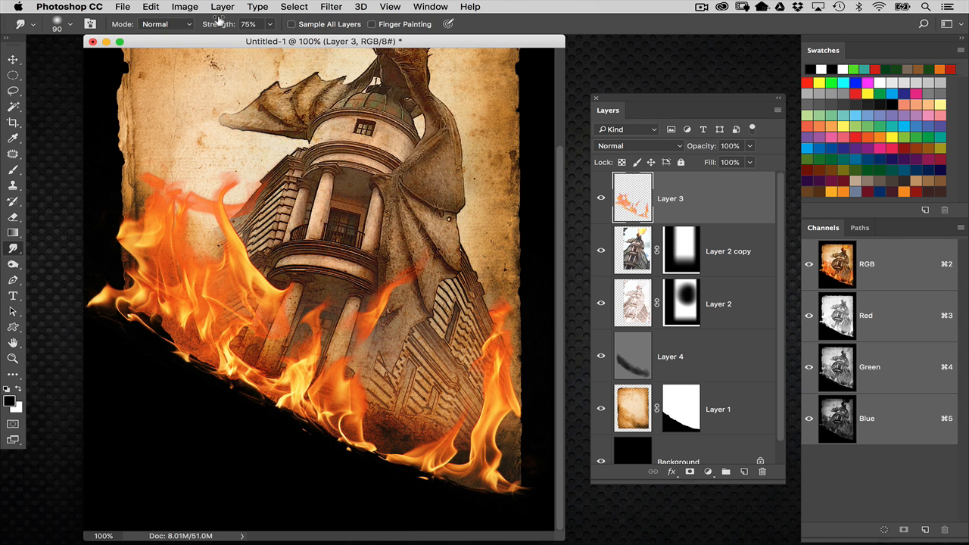
- Set the smudge strength to 25% and smudge the flames along the parchment's lower edge
left_click_drag(256, 24, 180, 18)
type("25")
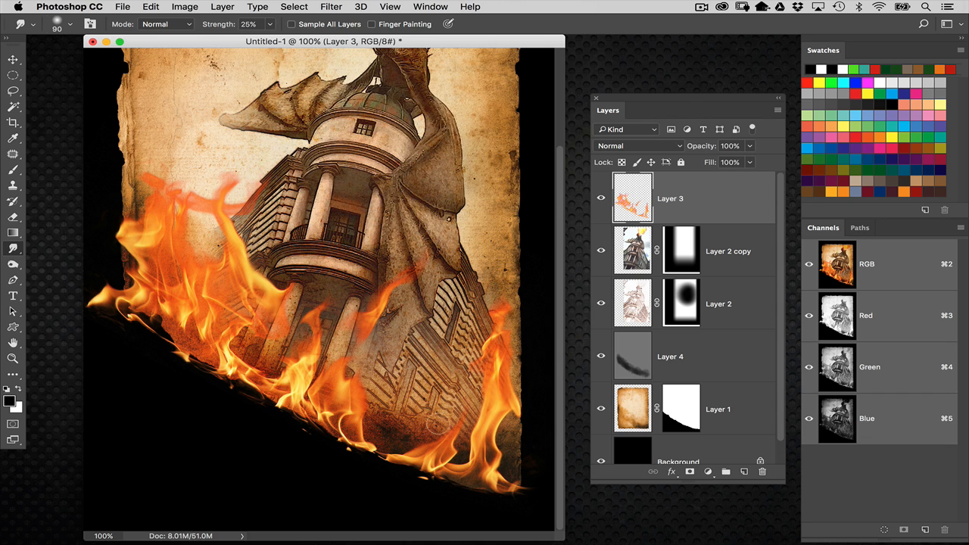
left_click_drag(436, 424, 454, 428)
key("super+minus")
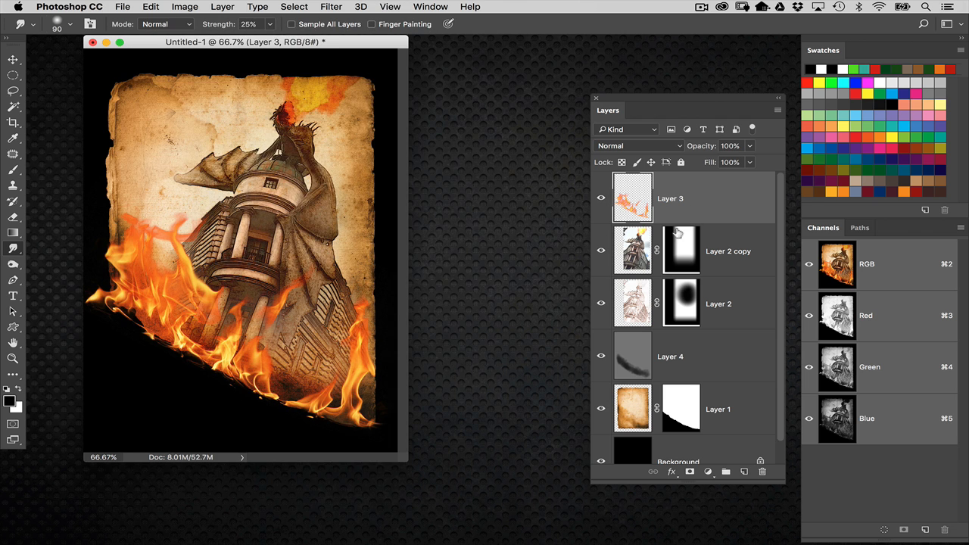
- Add a new empty layer above the flames and make white the foreground color
left_click(745, 471)
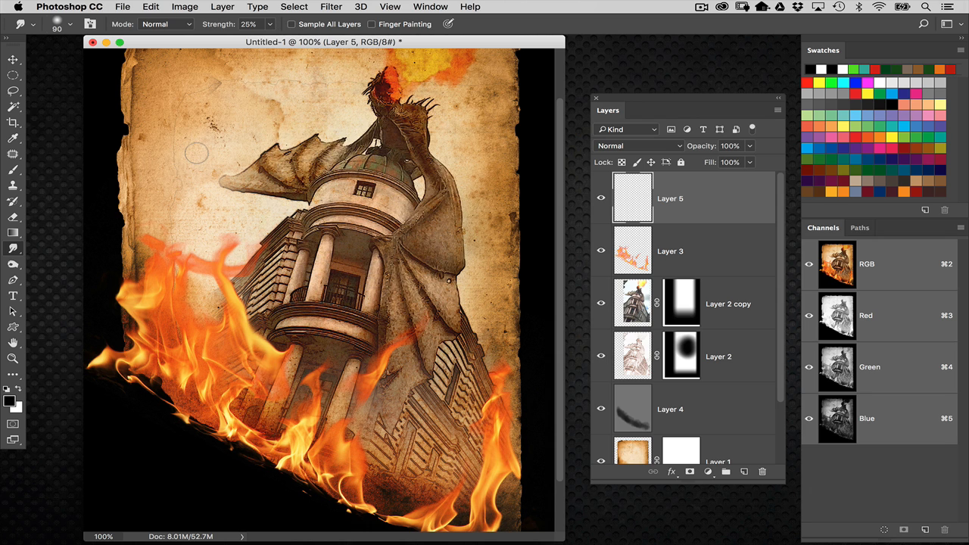
key("x")
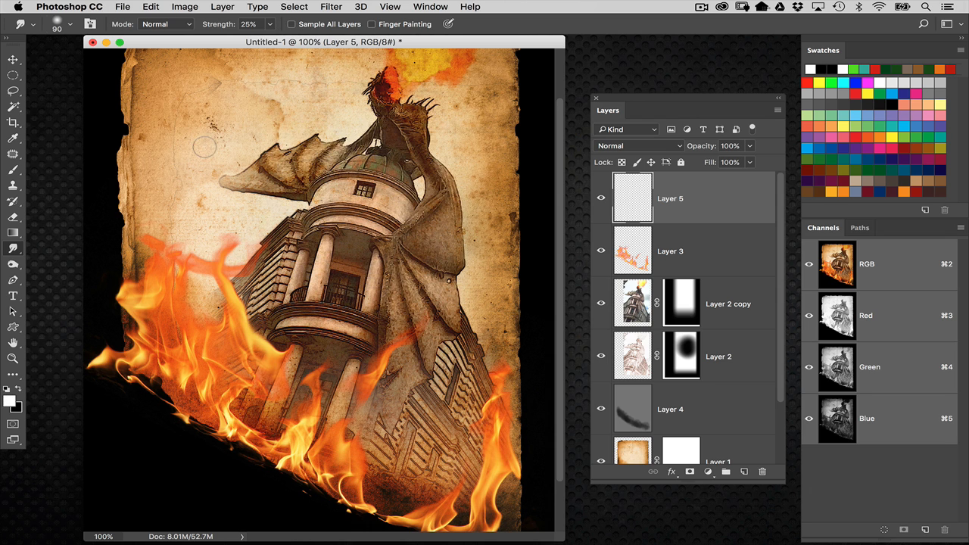
left_click_drag(341, 45, 324, 56)
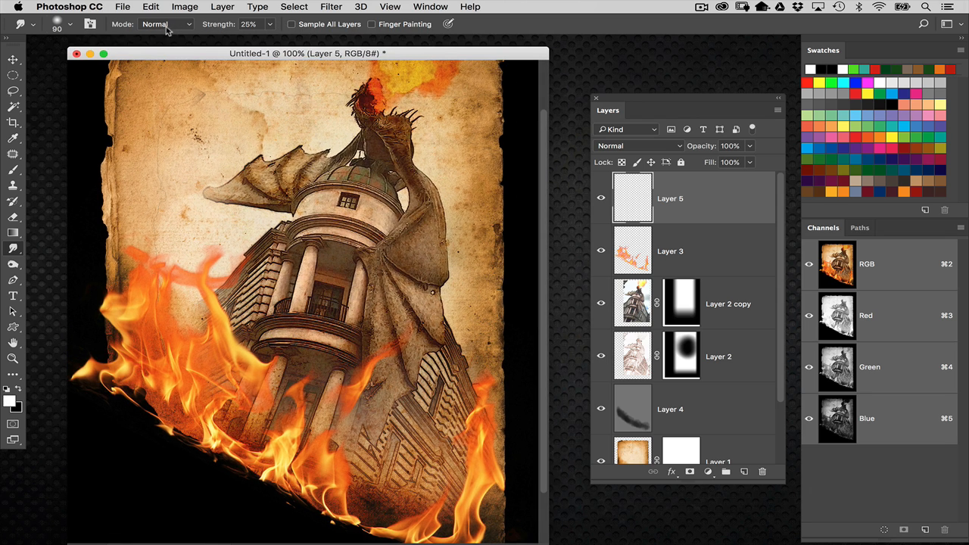
- Set the smudge strength to 50%, enable Finger Painting and enlarge the brush to 200 px
left_click(255, 25)
type("50")
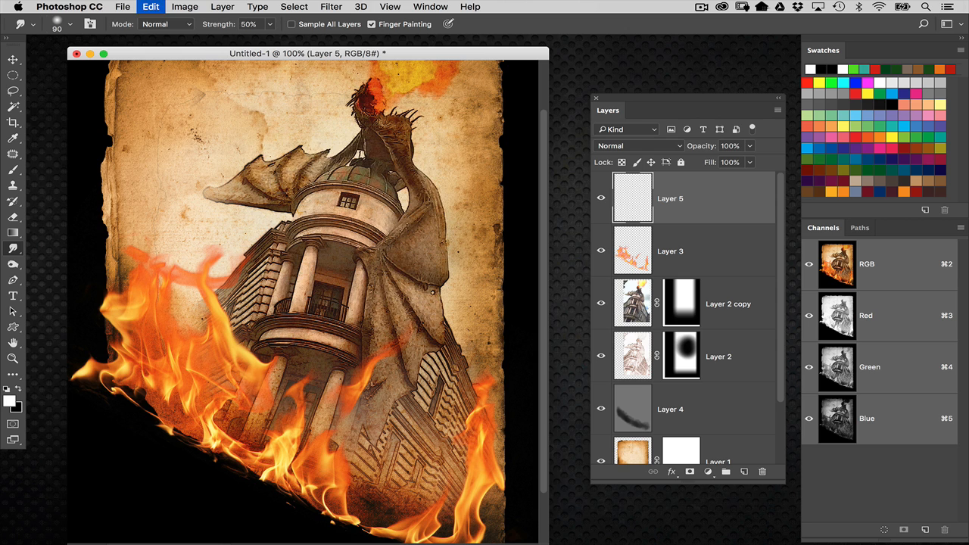
key("bracketright")
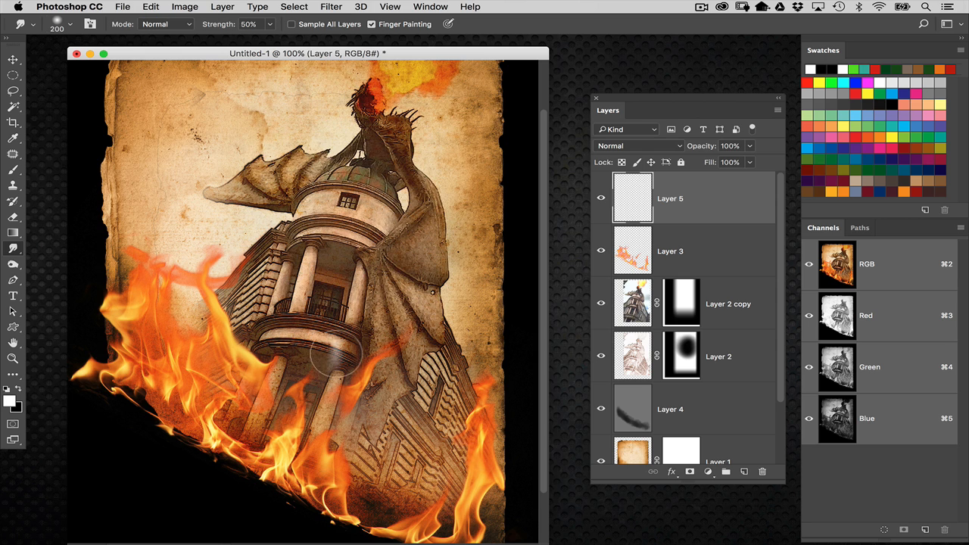
key("bracketright")
key("bracketright")
key("bracketright")
key("bracketright")
- Turn off Shape Dynamics for the smudge brush and reduce its size to 80 px
key("F5")
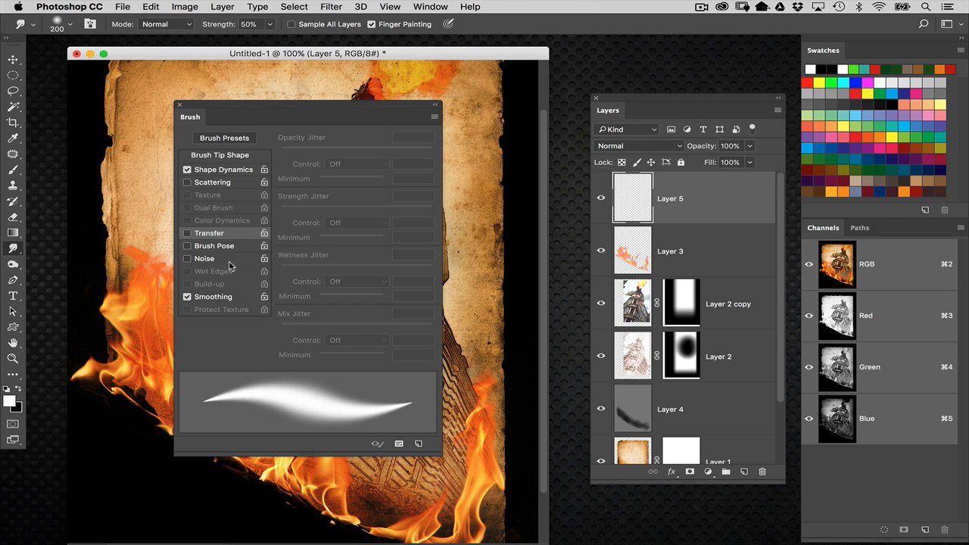
left_click(187, 170)
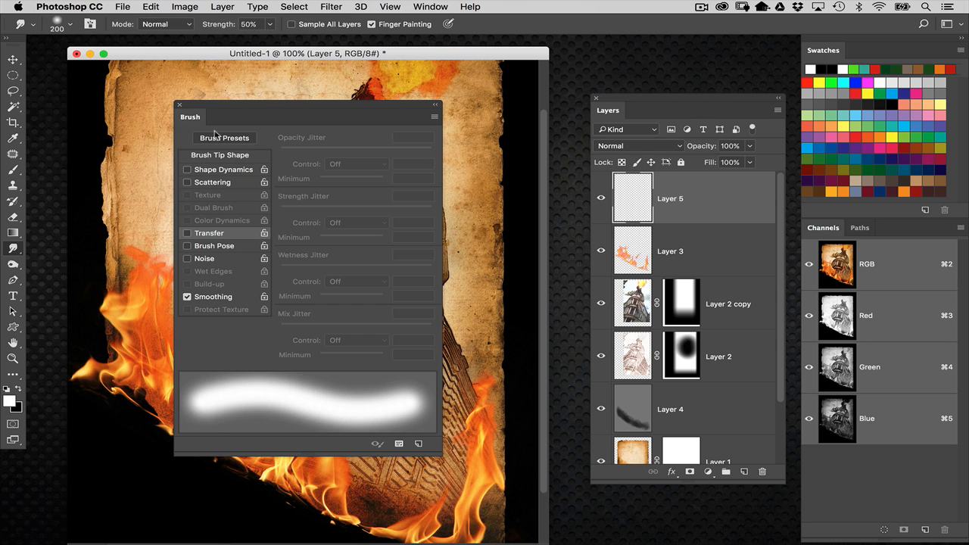
left_click(179, 105)
key("bracketleft")
key("bracketleft")
key("bracketleft")
key("bracketleft")
key("bracketleft")
key("bracketleft")
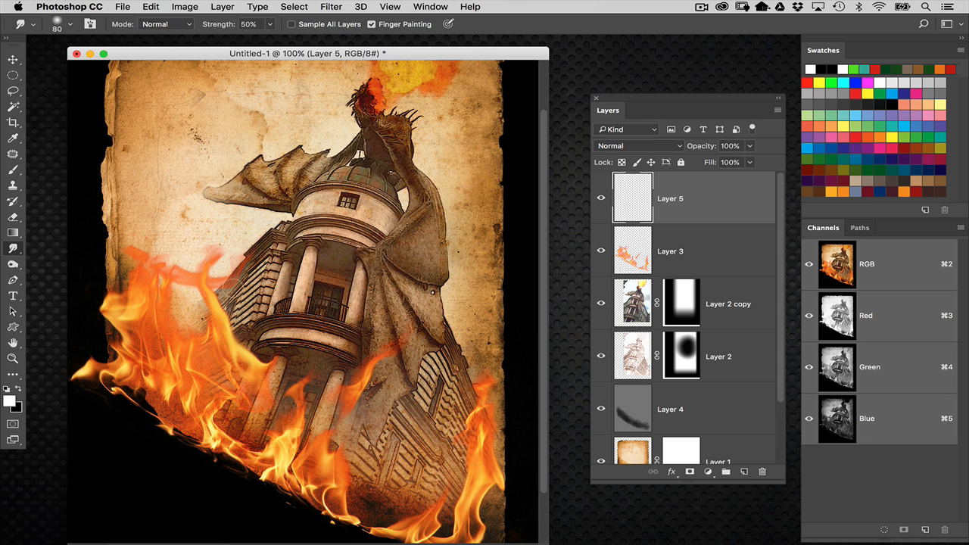
left_click_drag(259, 351, 249, 294)
key("super+z")
mouse_move(321, 400)
left_mouse_down()
mouse_move(319, 320)
mouse_move(320, 390)
left_mouse_up()
key("super+z")
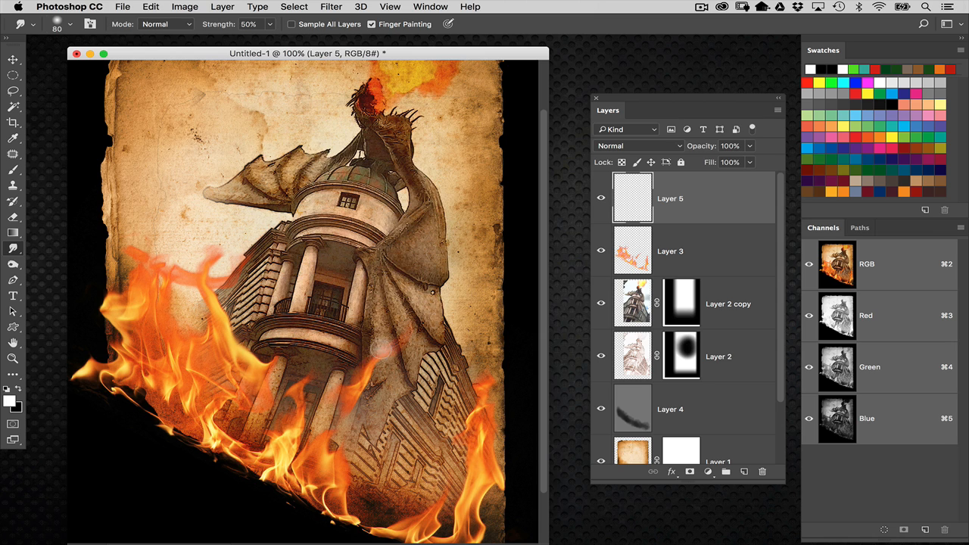
- Finger-paint wisps of white smoke rising from the flames on the new layer, including some beside the parchment's right edge
left_click_drag(368, 364, 393, 305)
mouse_move(196, 308)
left_mouse_down()
mouse_move(203, 262)
mouse_move(217, 302)
mouse_move(214, 268)
mouse_move(211, 309)
mouse_move(204, 282)
mouse_move(229, 280)
mouse_move(237, 251)
mouse_move(207, 213)
mouse_move(234, 254)
mouse_move(223, 272)
mouse_move(217, 246)
left_mouse_up()
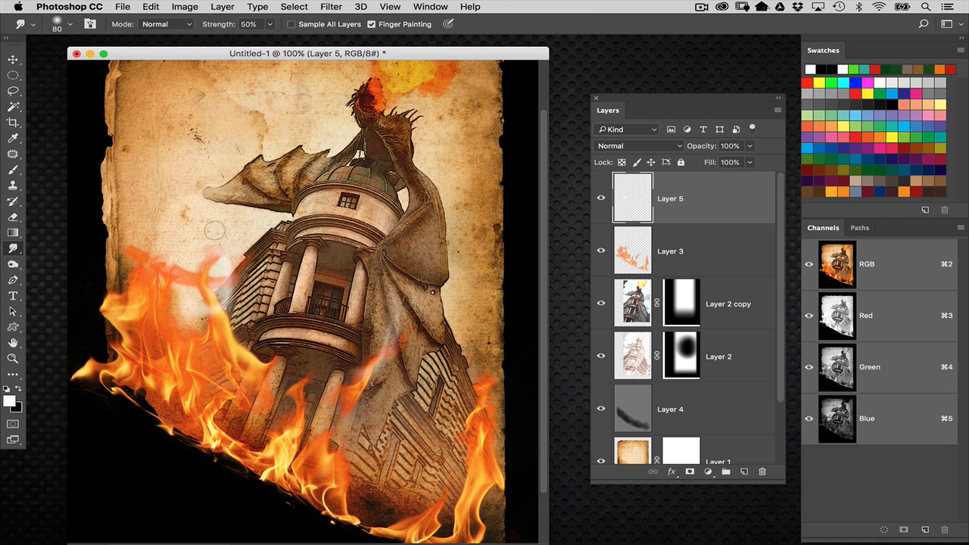
mouse_move(161, 348)
left_mouse_down()
mouse_move(159, 277)
mouse_move(140, 218)
left_mouse_up()
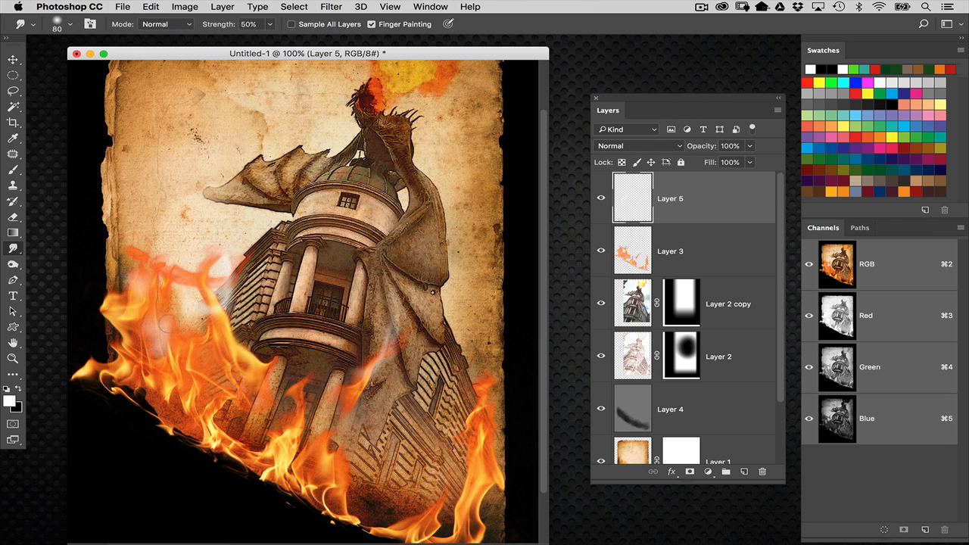
mouse_move(353, 494)
left_mouse_down()
mouse_move(342, 443)
mouse_move(358, 418)
left_mouse_up()
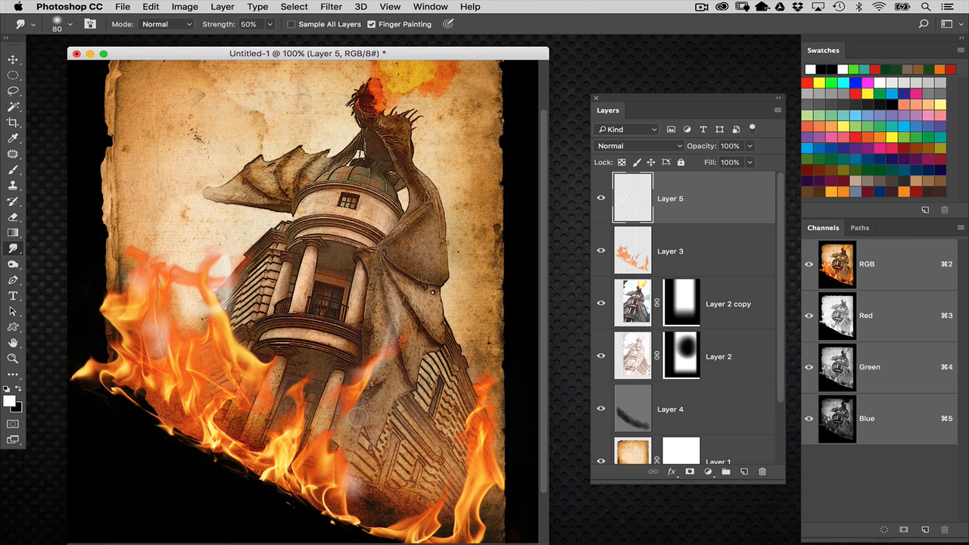
left_click_drag(351, 472, 345, 448)
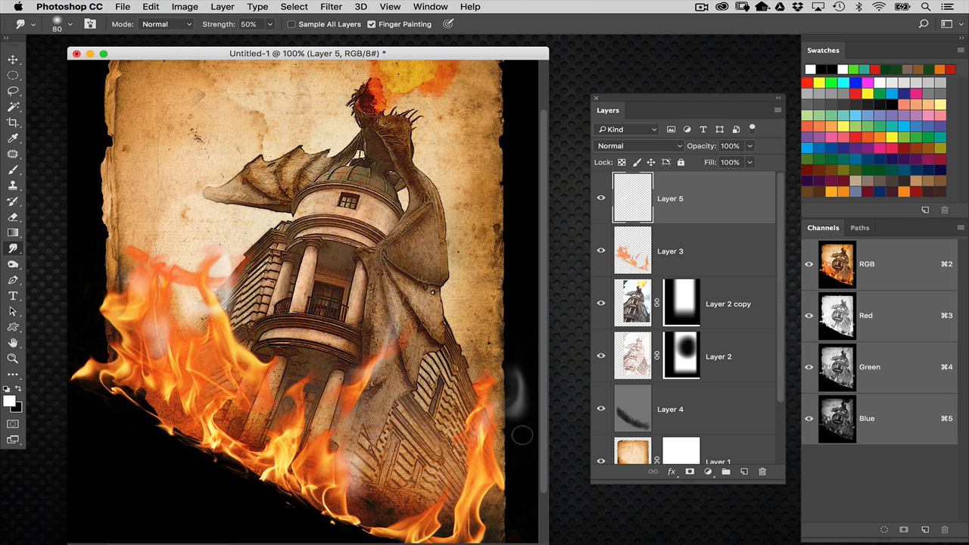
left_click_drag(521, 415, 509, 385)
left_click_drag(498, 426, 488, 409)
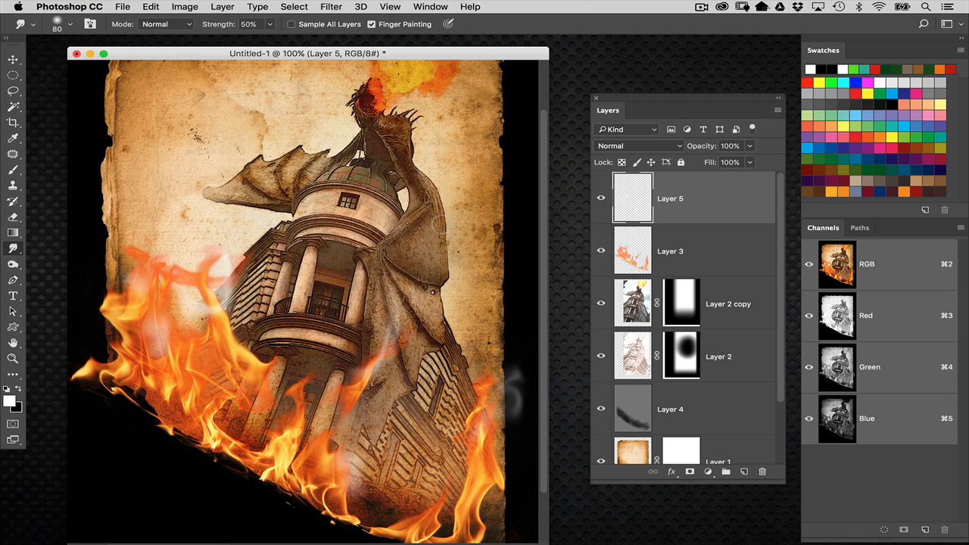
- Move the image window and Layers panel for a clearer overview, and examine the whole composition full screen on black
key("super+minus")
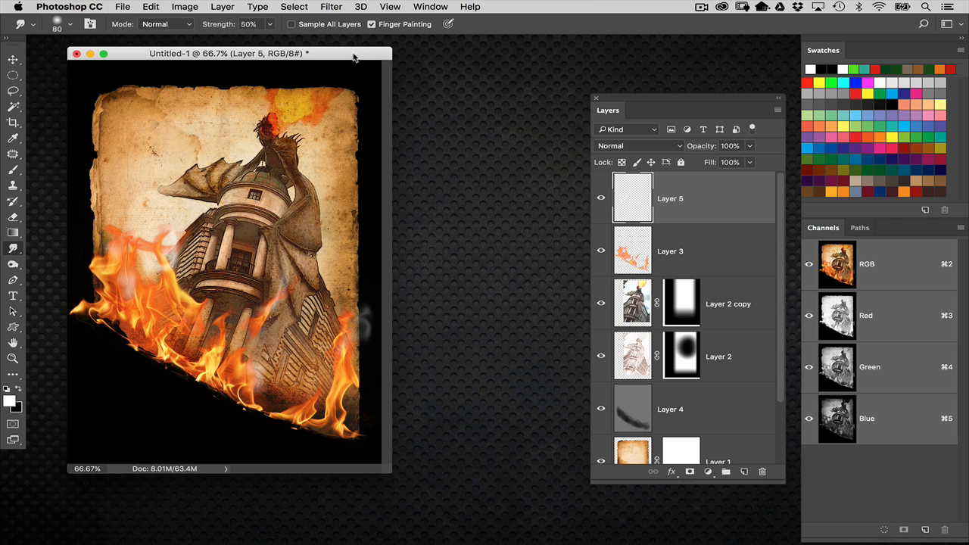
left_click_drag(354, 58, 398, 74)
left_click_drag(635, 103, 605, 87)
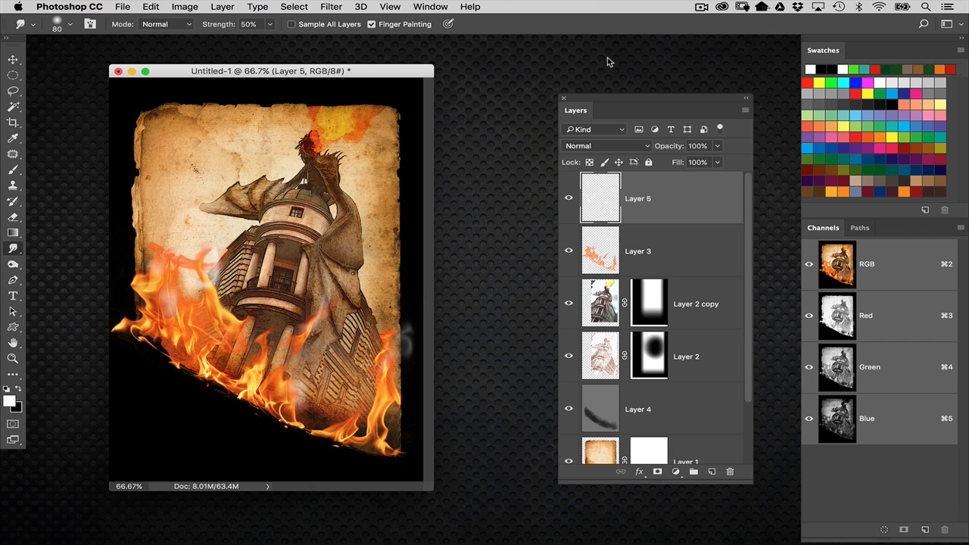
key("f")
key("f")
key("super+0")
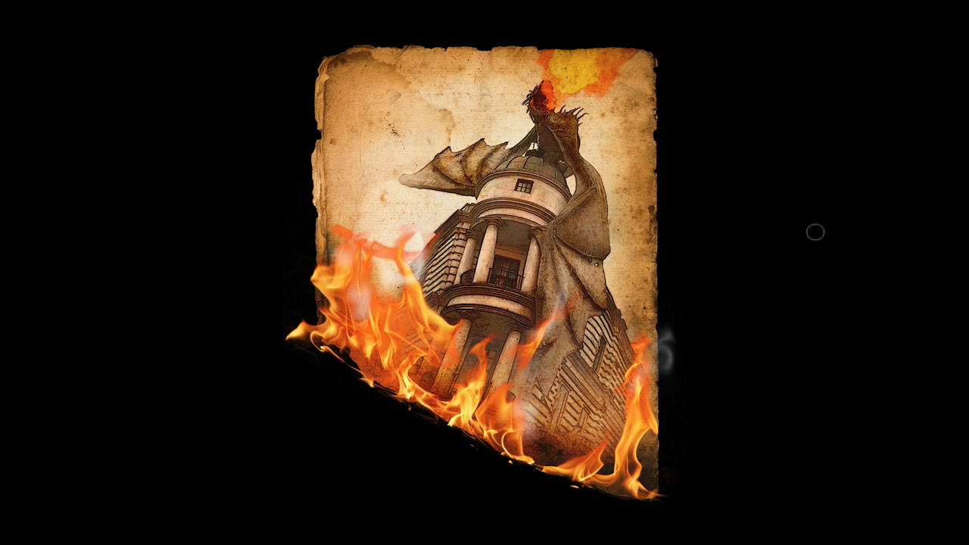